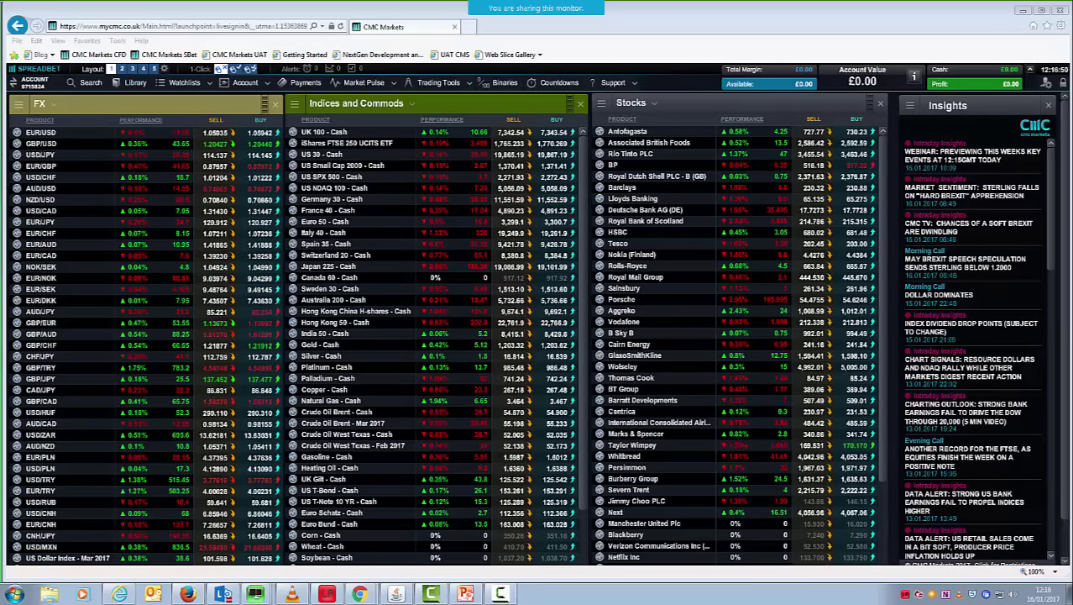
- Open a GBP/USD price chart from the FX watchlist, then move and enlarge its floating window
click(17, 144)
click(38, 188)
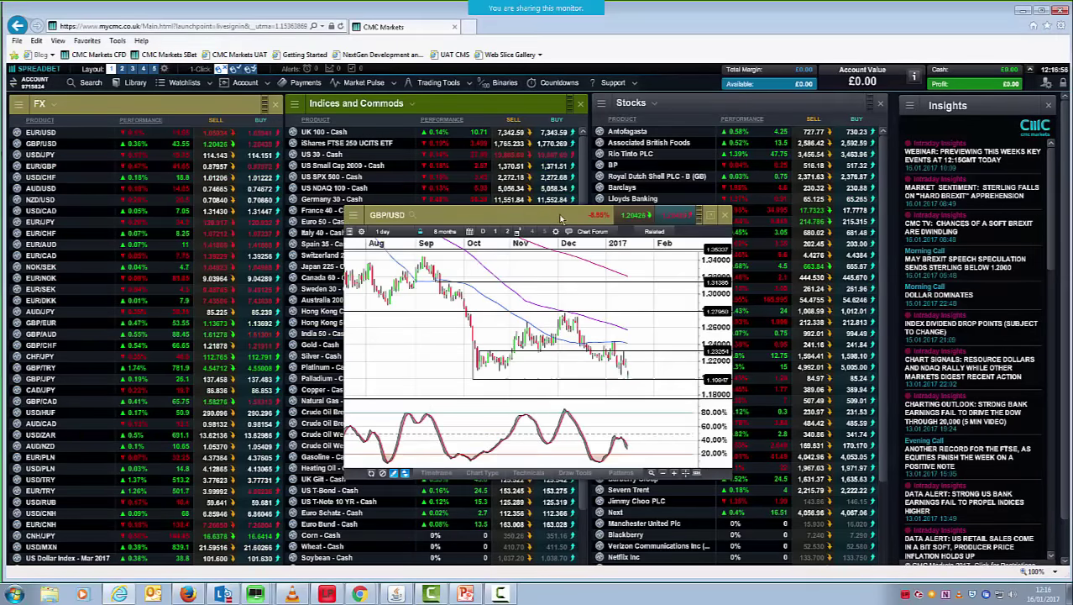
drag(561, 218, 412, 191)
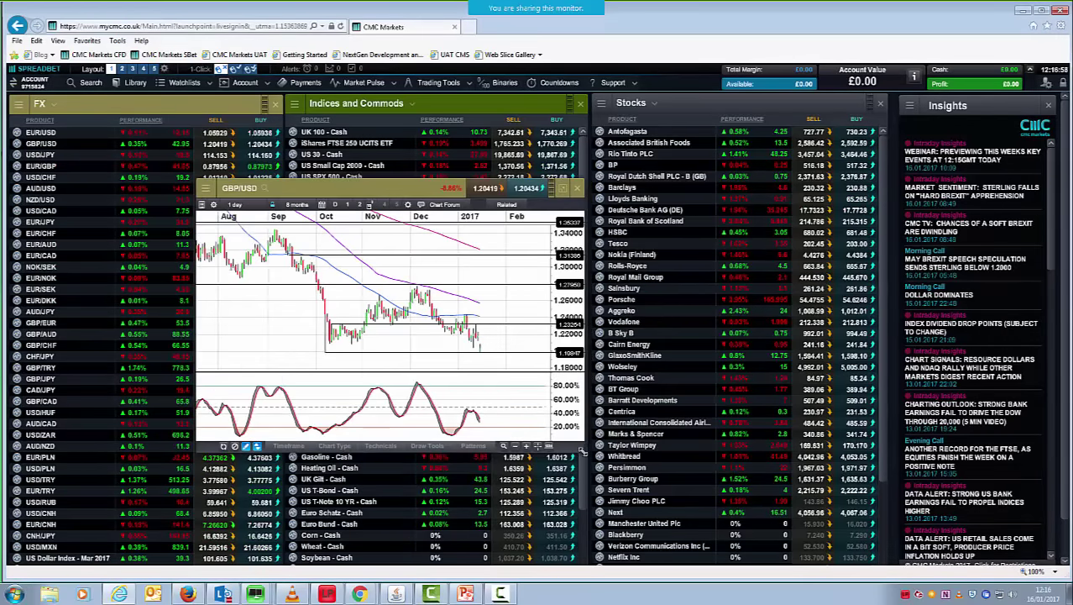
drag(582, 452, 777, 512)
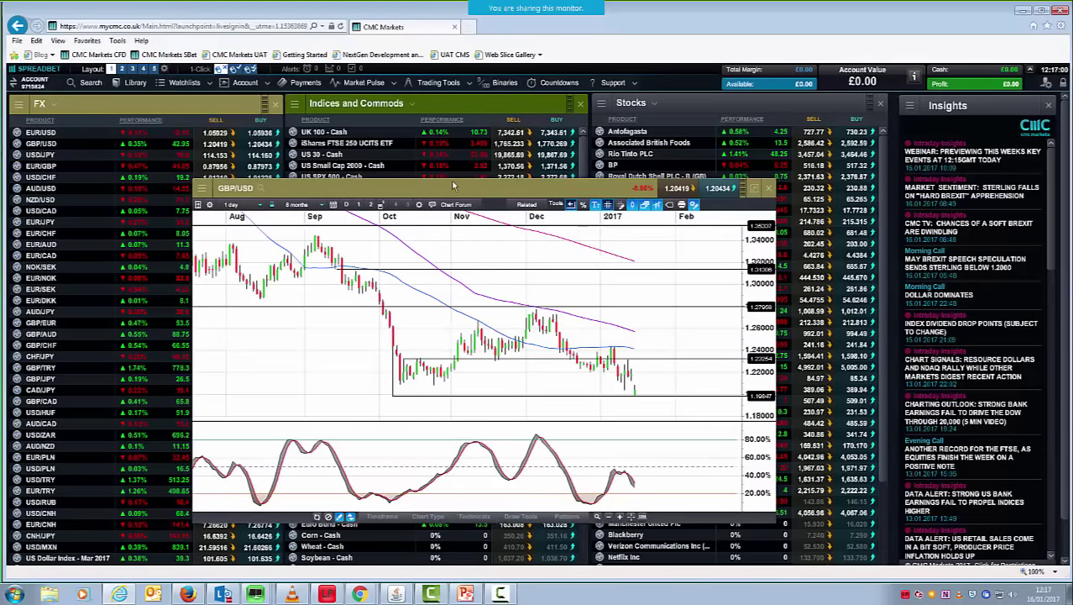
drag(454, 185, 393, 161)
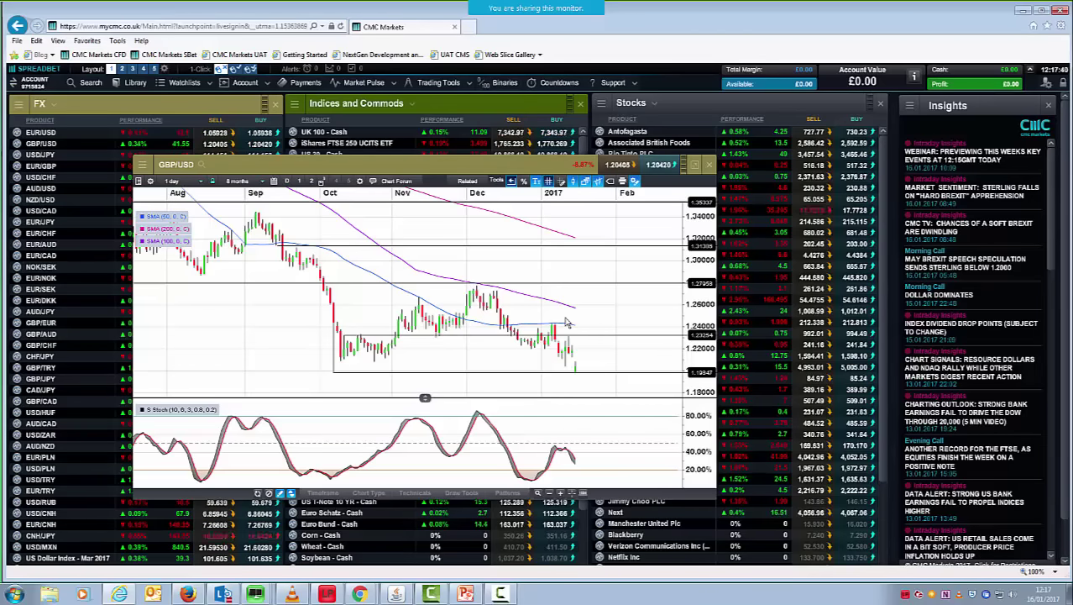
mouse_move(343, 372)
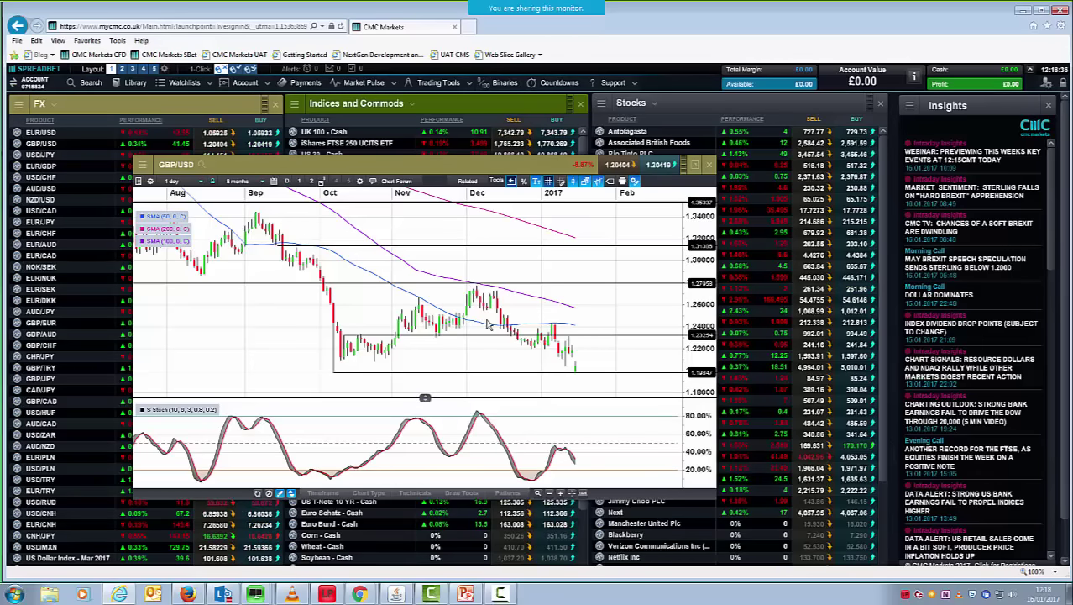
mouse_move(496, 341)
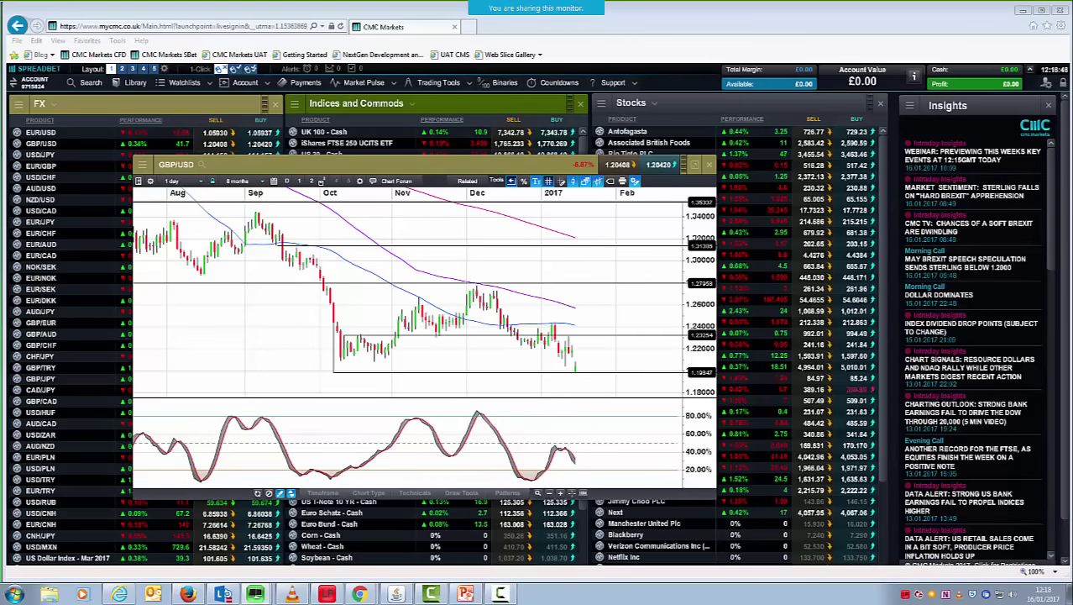
key(alt+Tab)
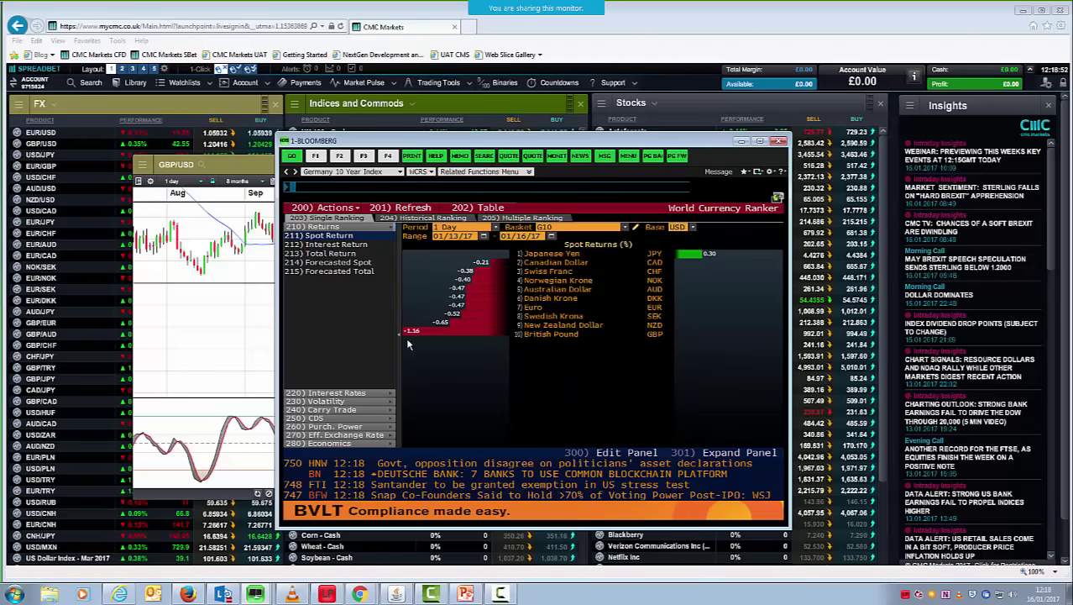
mouse_move(460, 334)
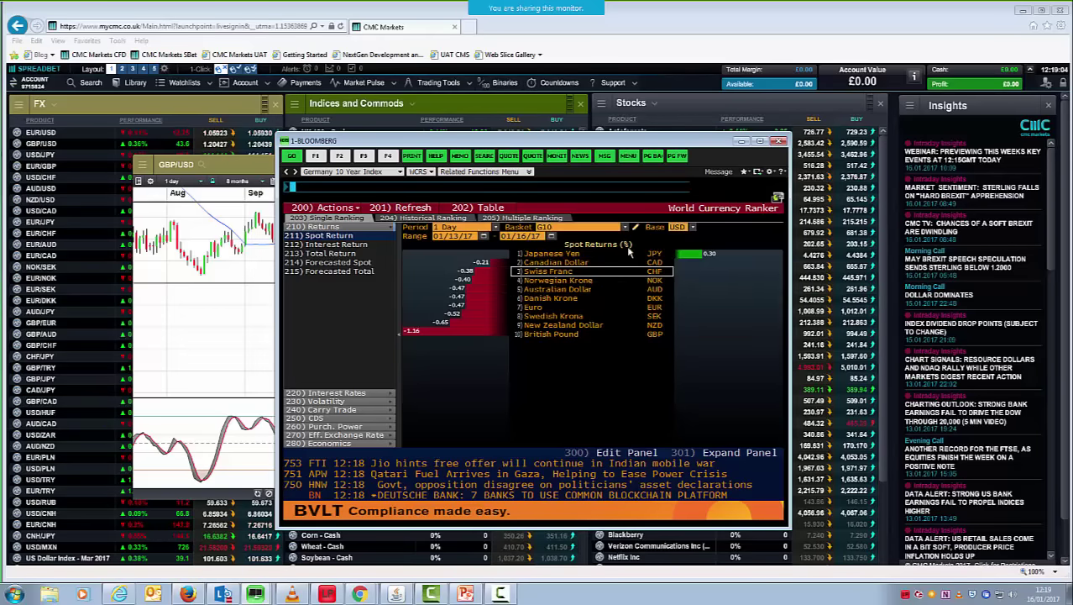
drag(561, 143, 550, 149)
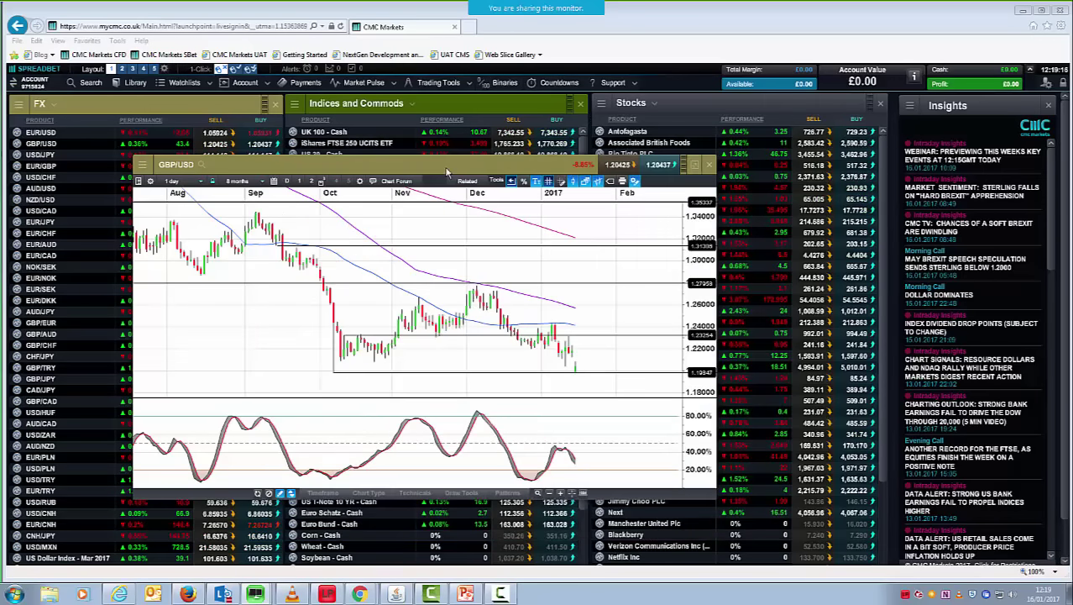
drag(448, 171, 593, 210)
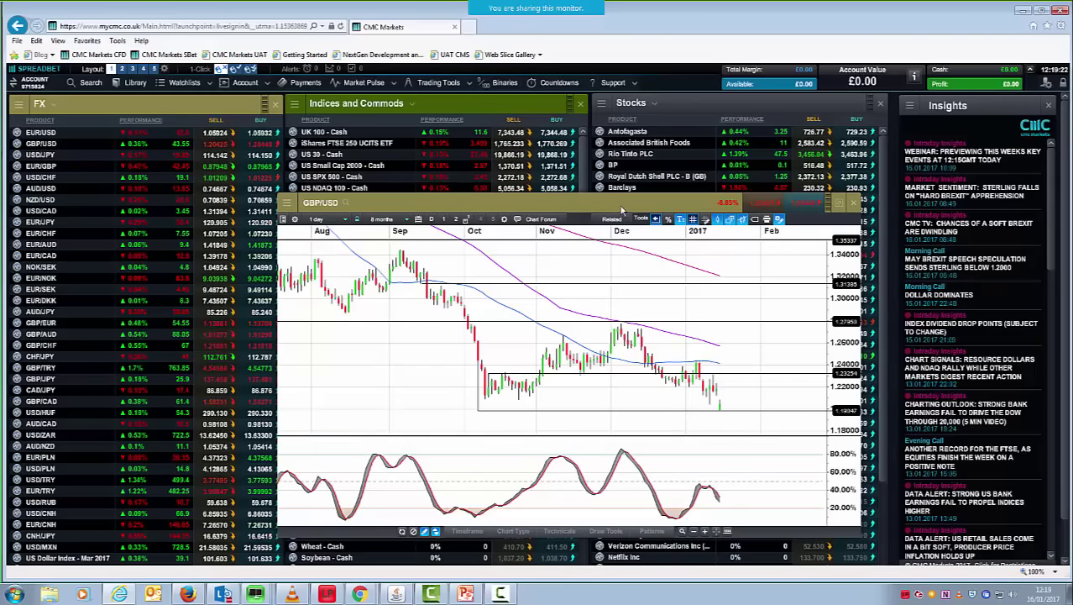
drag(621, 210, 581, 204)
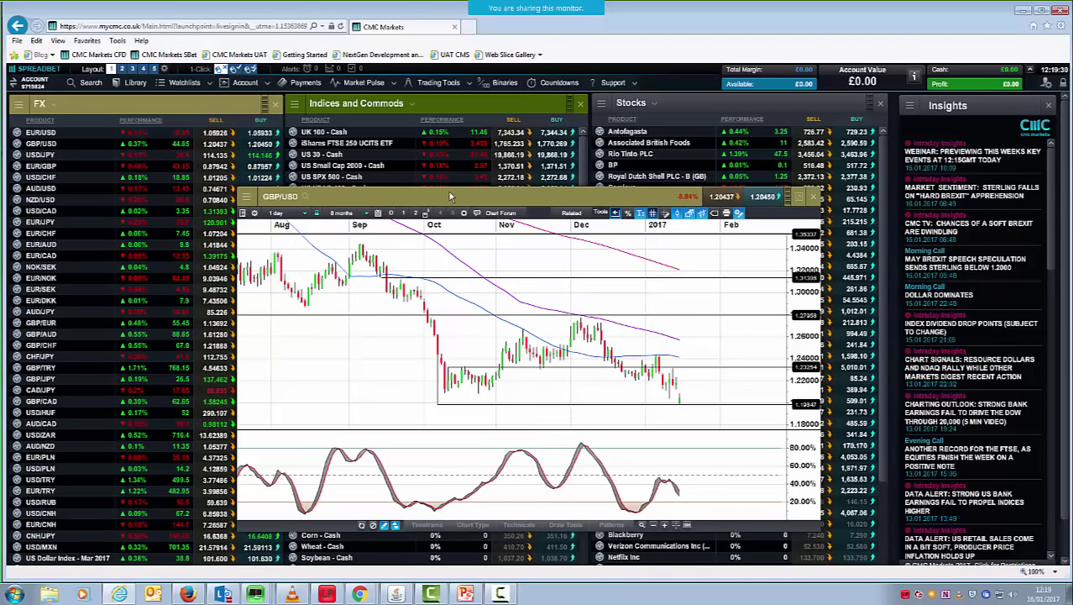
drag(451, 197, 434, 202)
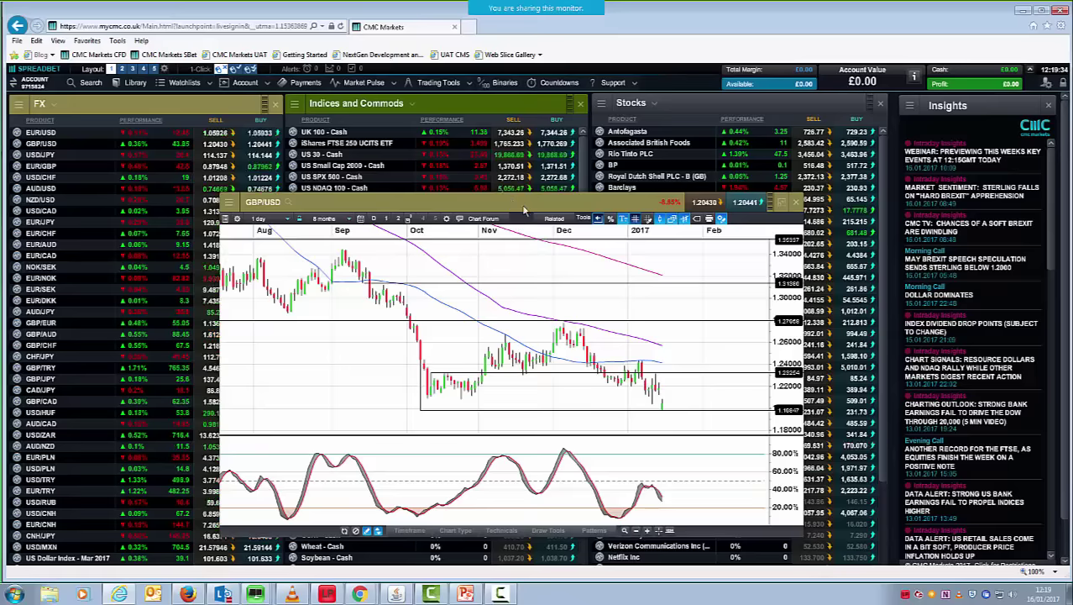
drag(535, 207, 597, 199)
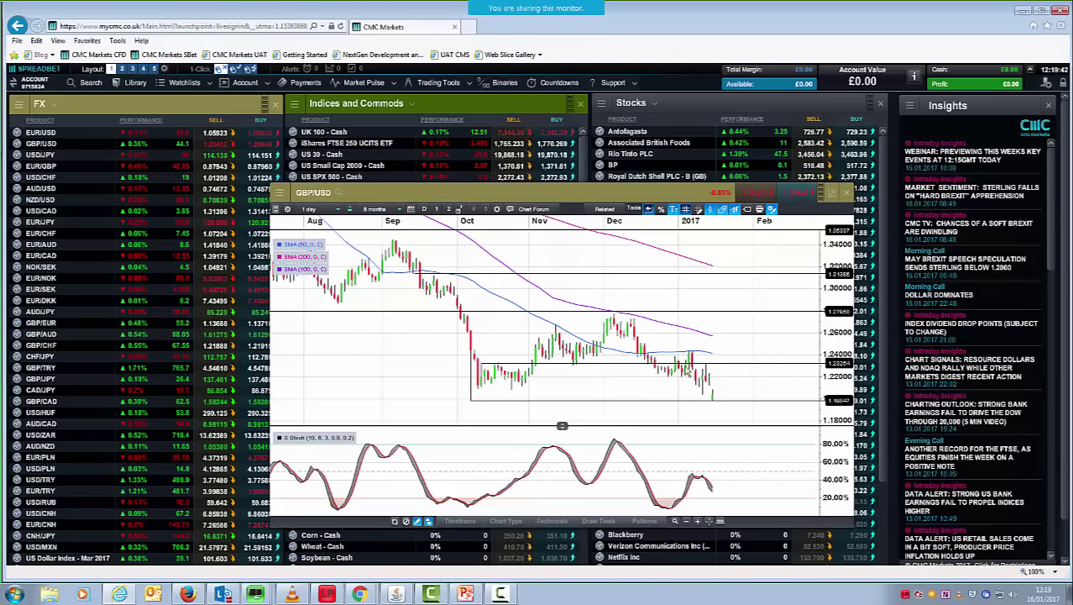
drag(633, 194, 639, 207)
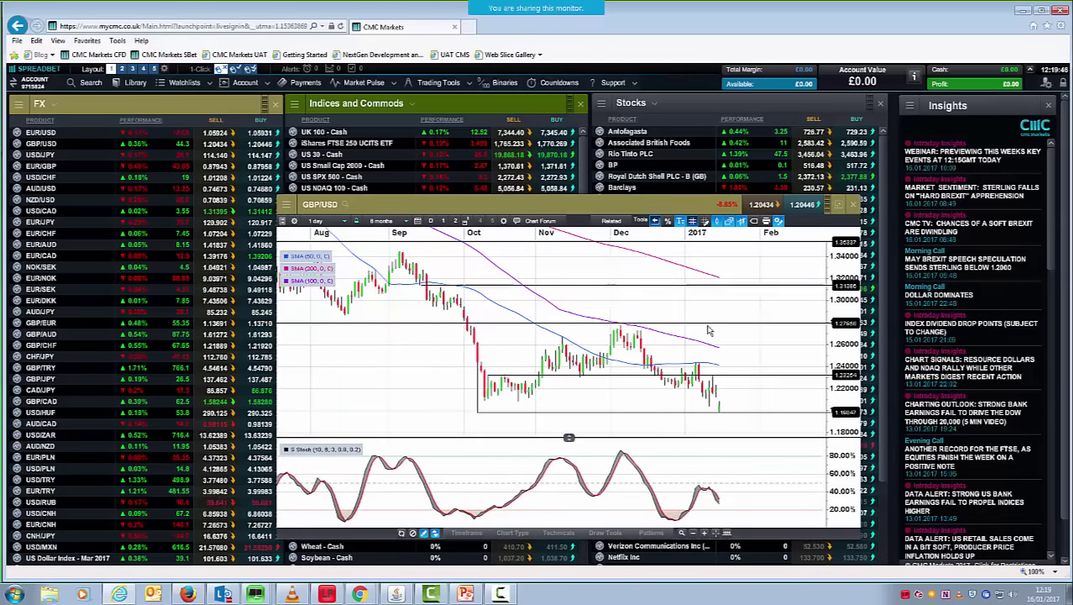
drag(616, 212, 549, 197)
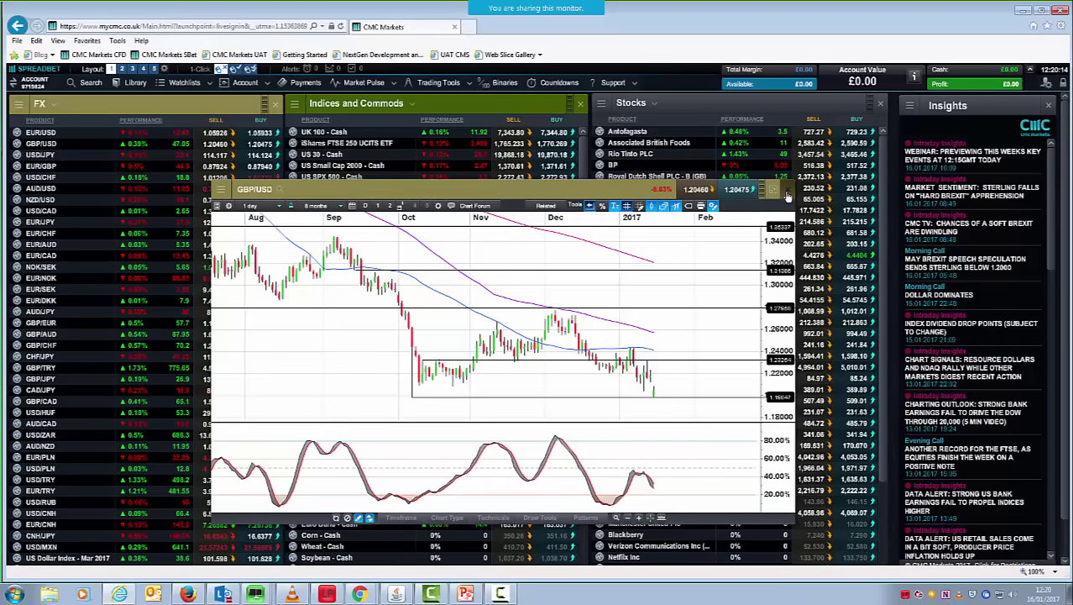
- Close the GBP/USD chart and open a GBP/EUR price chart instead
click(788, 194)
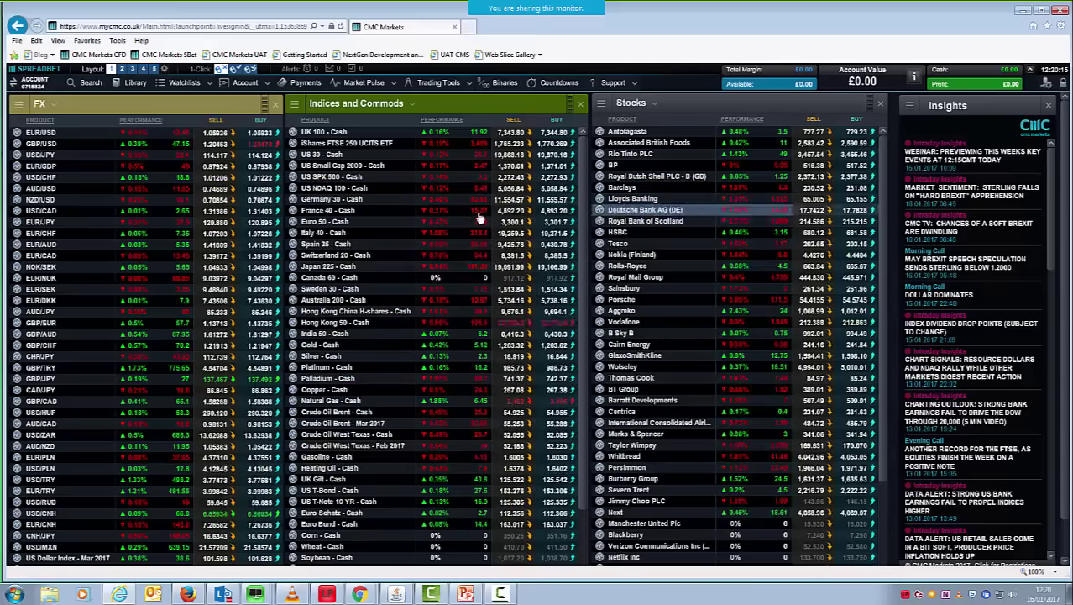
click(18, 323)
click(97, 371)
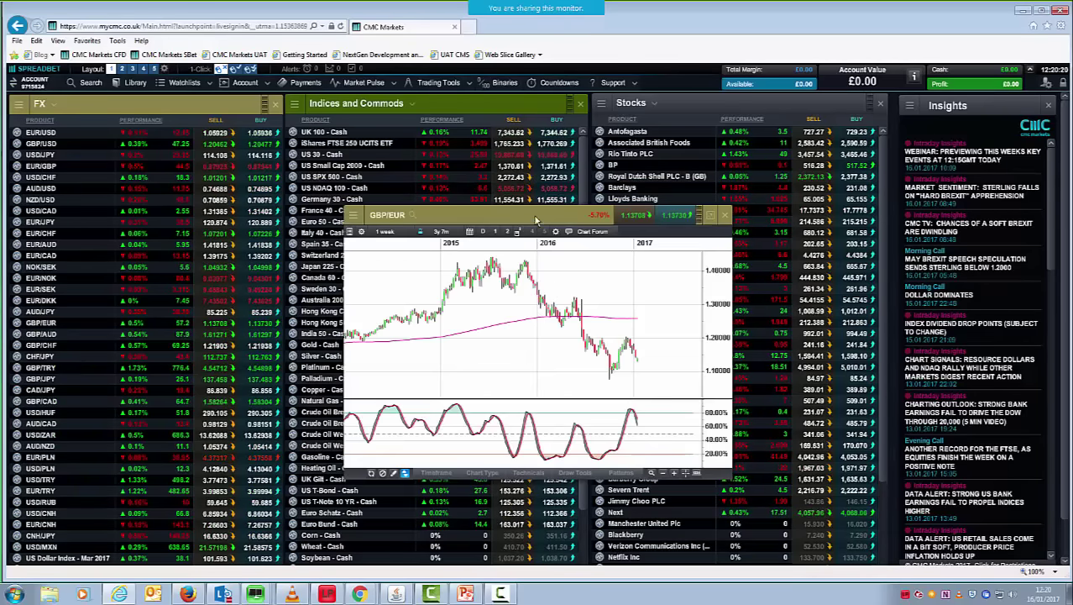
- Switch the GBP/EUR chart to 1-day candles and reposition its window
click(388, 232)
click(400, 409)
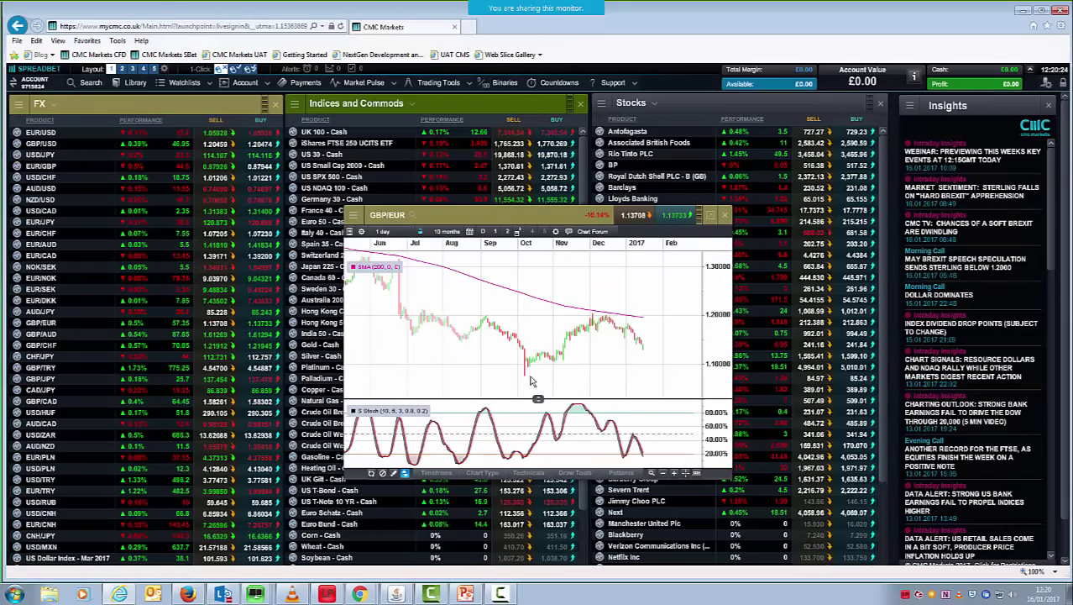
drag(511, 222, 407, 177)
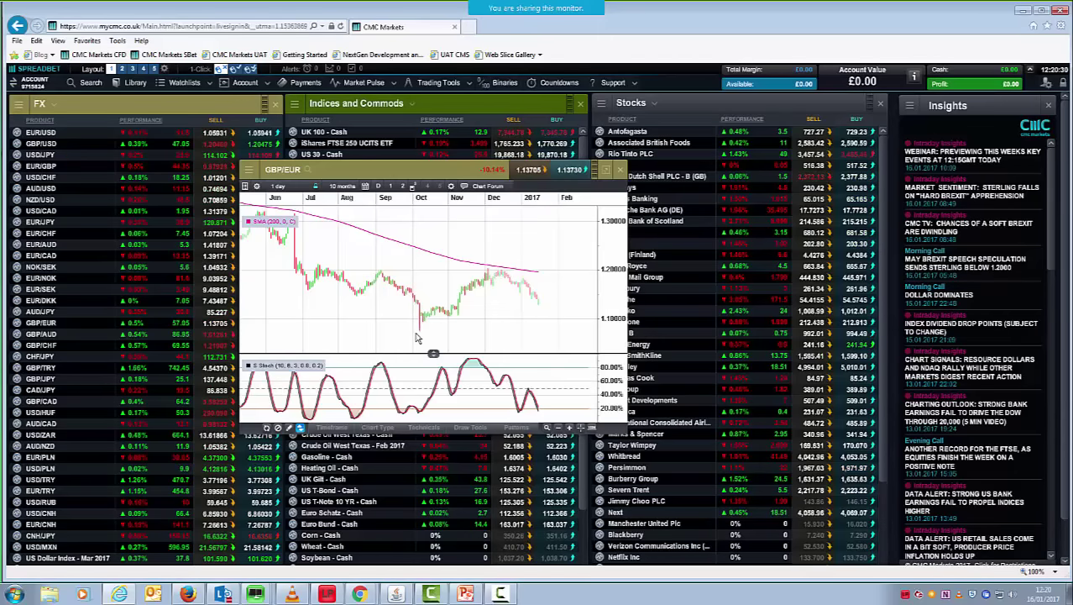
scroll(418, 336, up, 2)
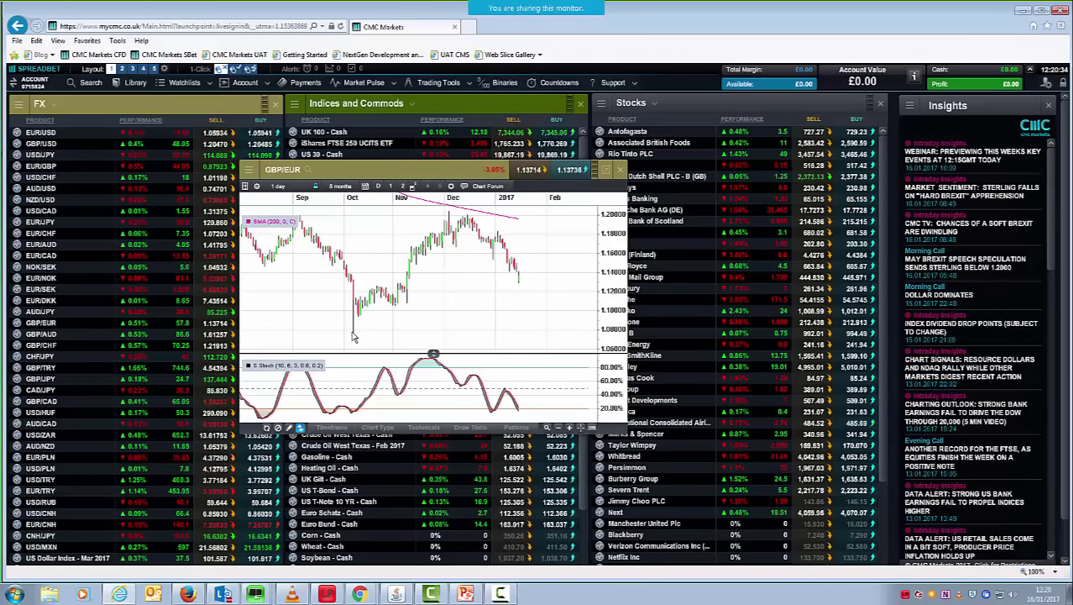
scroll(417, 235, down, 2)
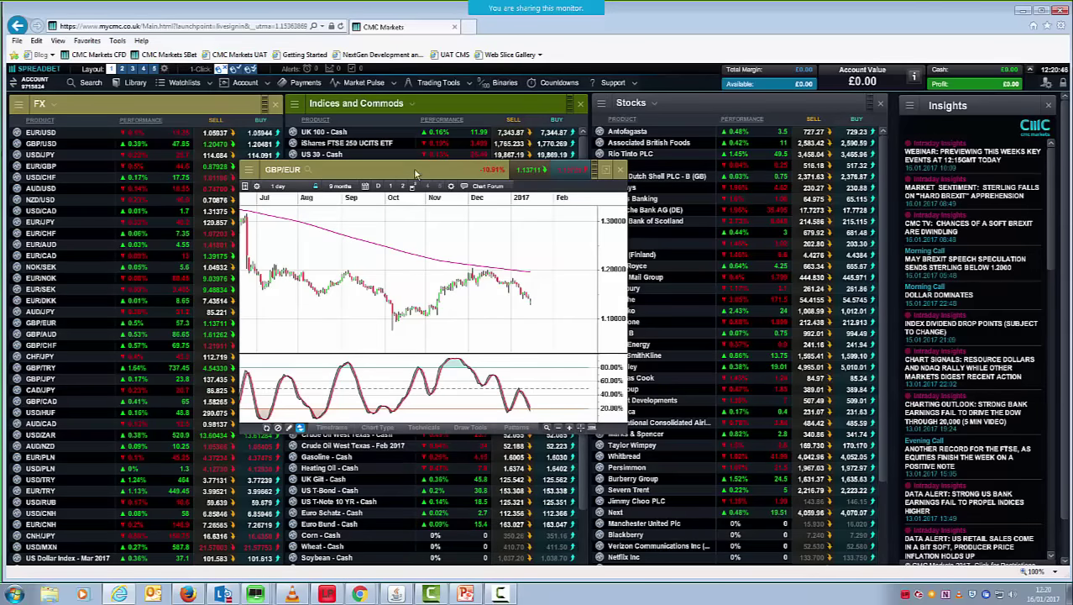
drag(415, 174, 447, 183)
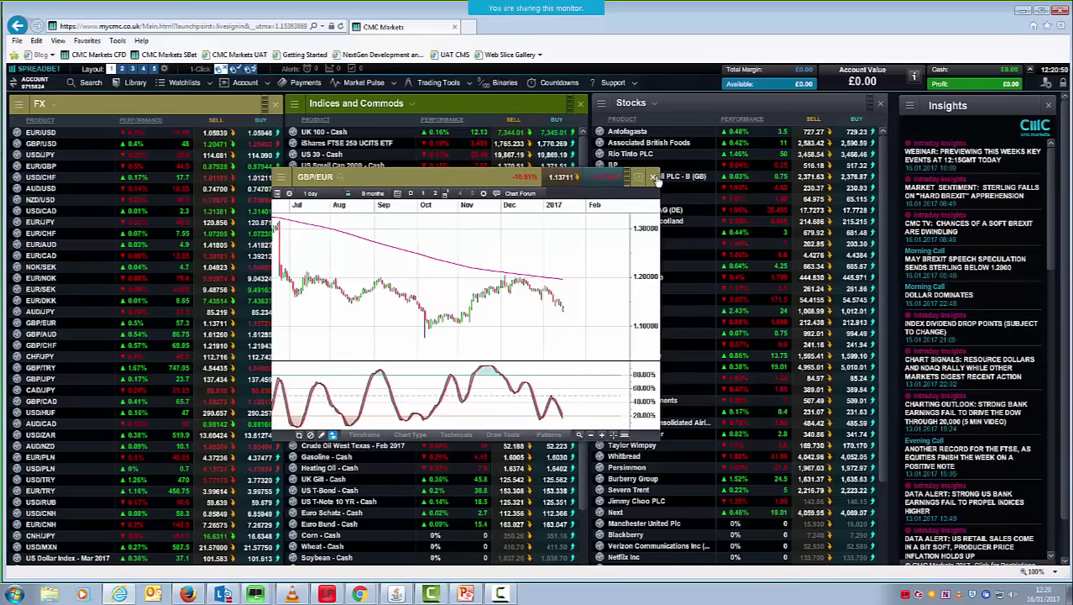
- Close the GBP/EUR chart window, leaving the watchlists and Insights visible
click(656, 178)
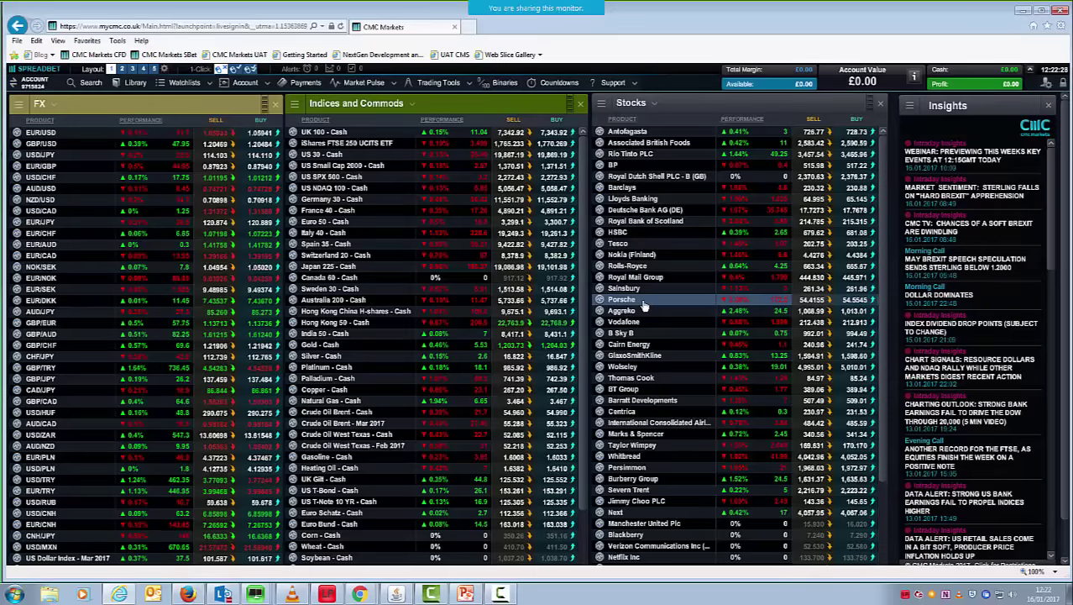
click(17, 148)
click(99, 216)
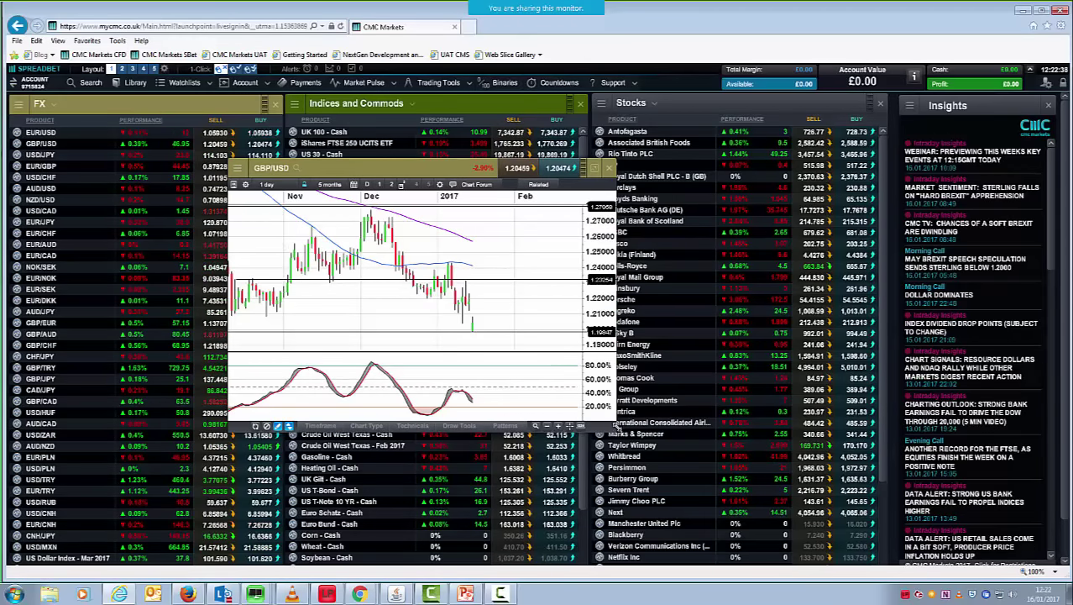
drag(617, 426, 798, 477)
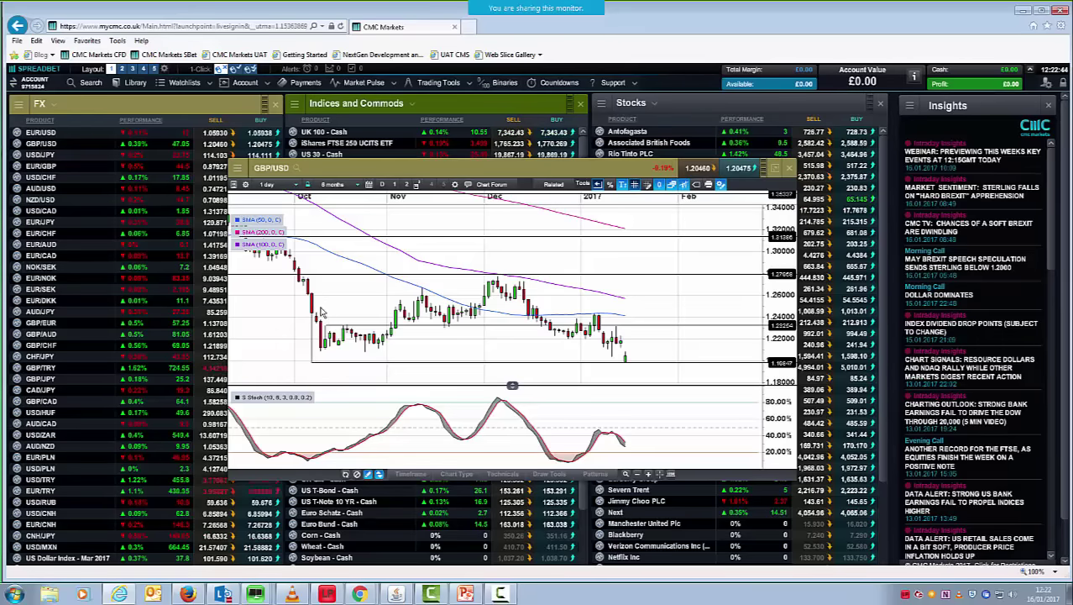
scroll(351, 304, down, 3)
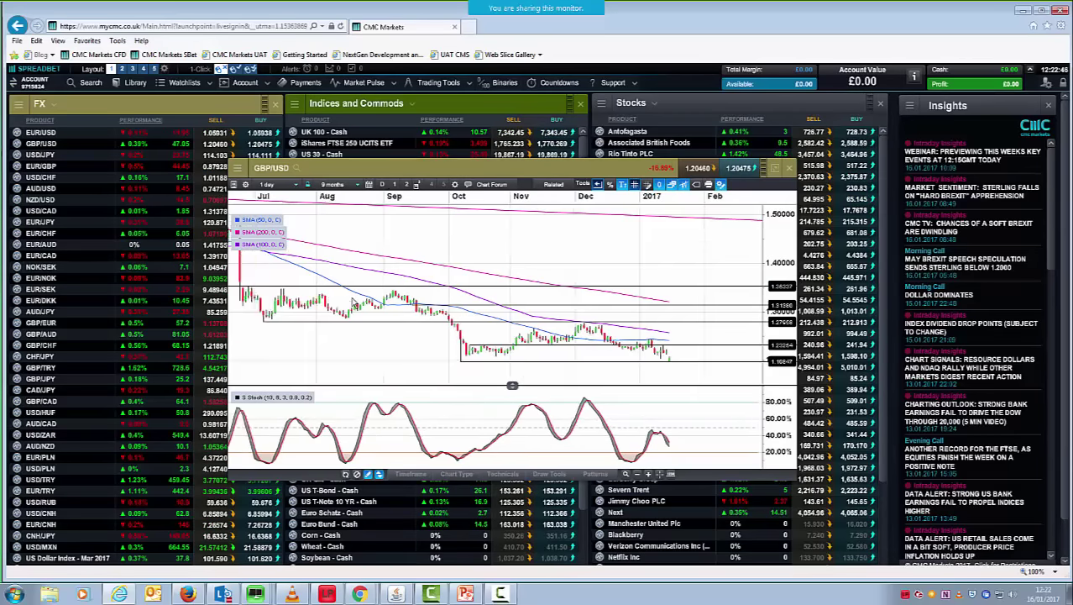
scroll(352, 303, down, 2)
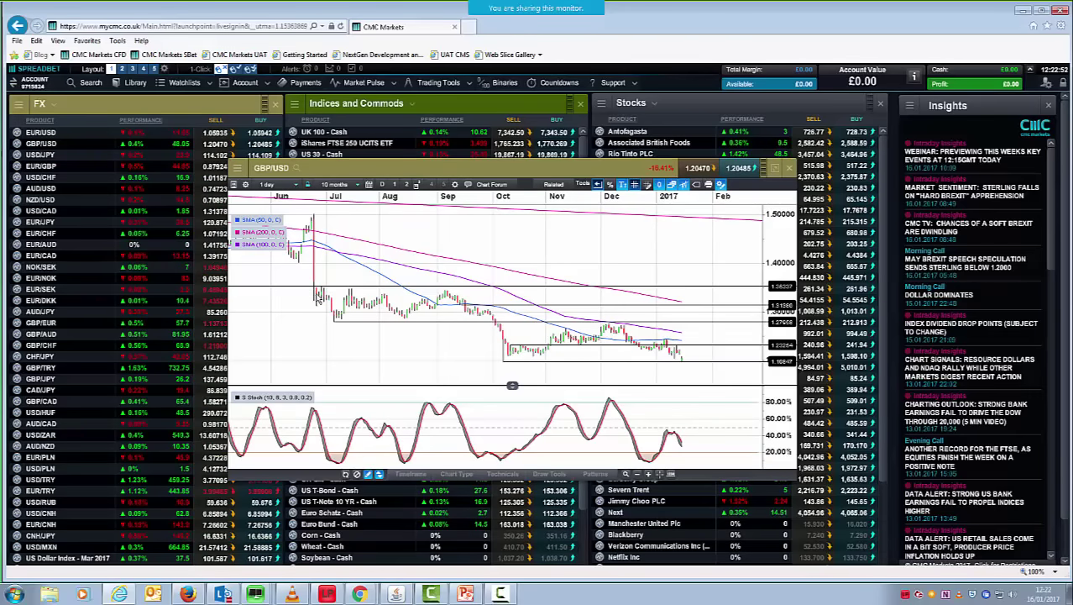
mouse_move(592, 353)
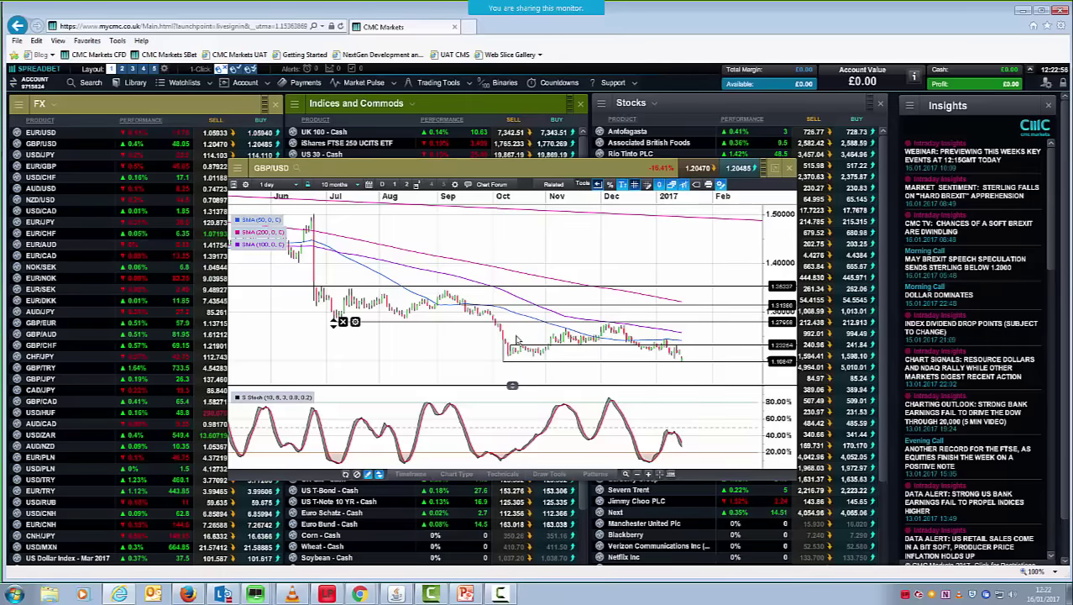
scroll(527, 336, up, 5)
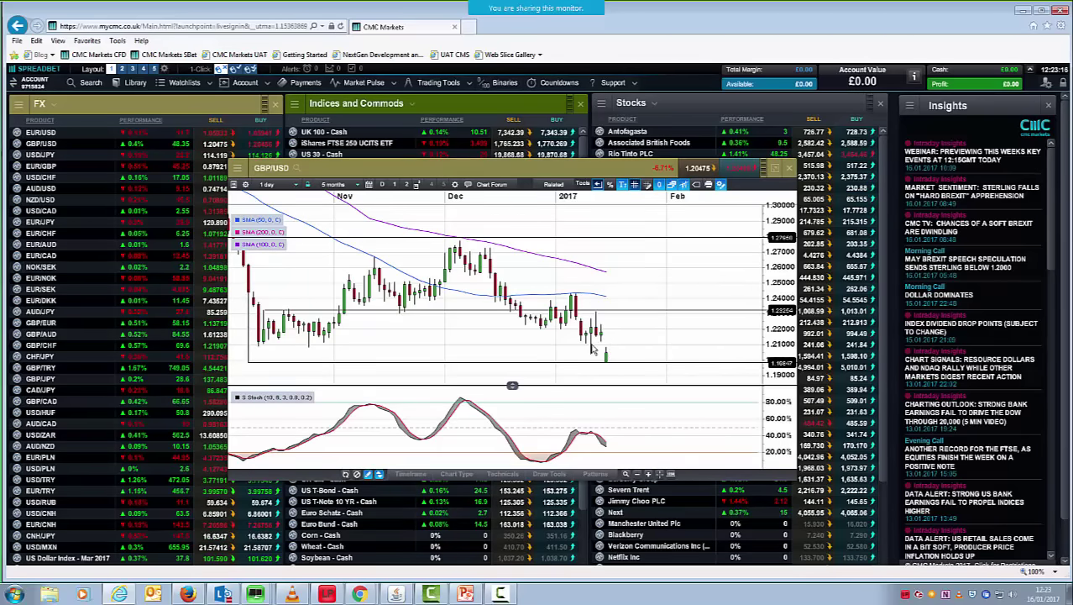
scroll(602, 339, down, 2)
scroll(645, 336, down, 1)
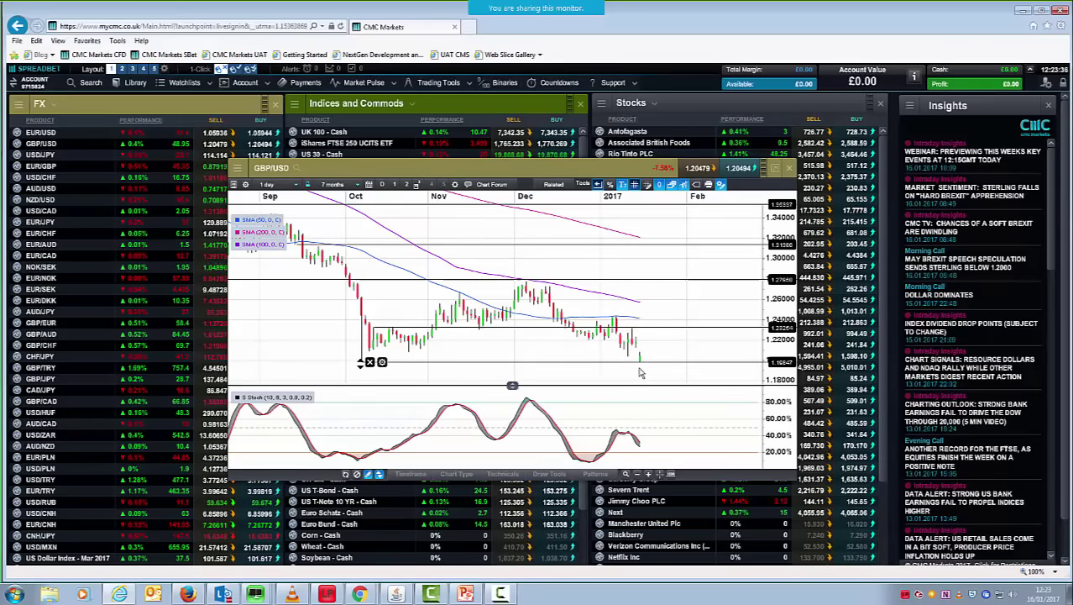
- Draw a Trend line from the September high to the December peak and colour it blue
click(544, 475)
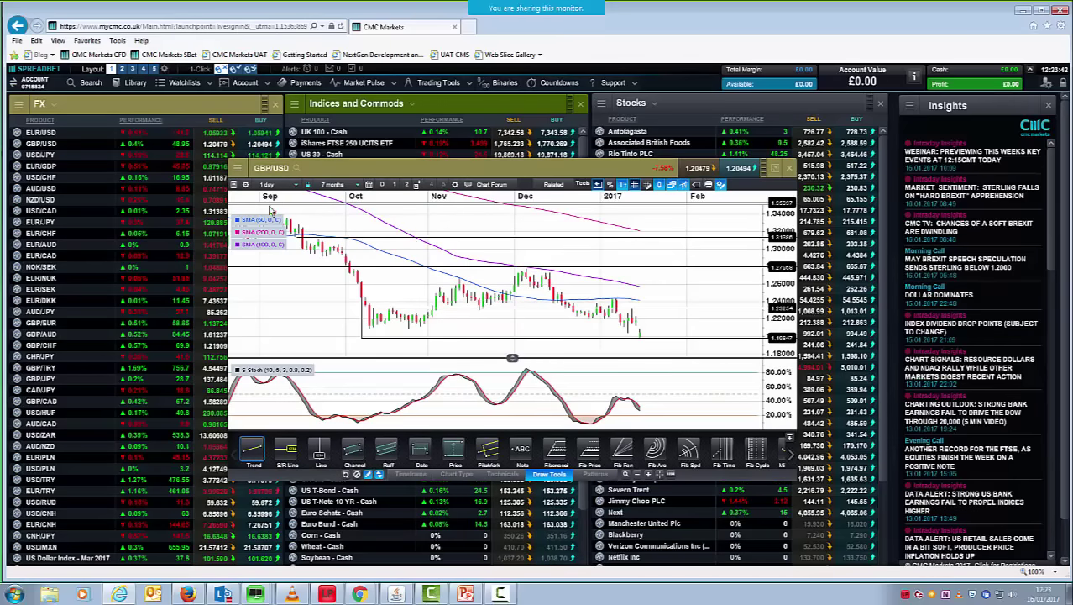
mouse_move(271, 213)
mouse_down()
mouse_move(470, 232)
mouse_move(470, 302)
mouse_move(550, 277)
mouse_up()
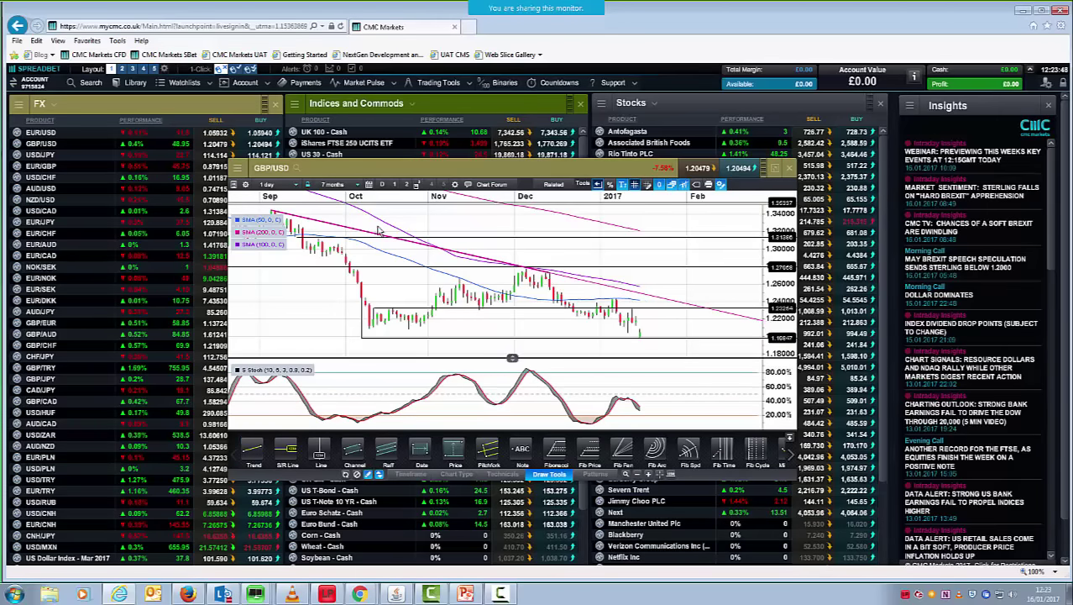
click(569, 278)
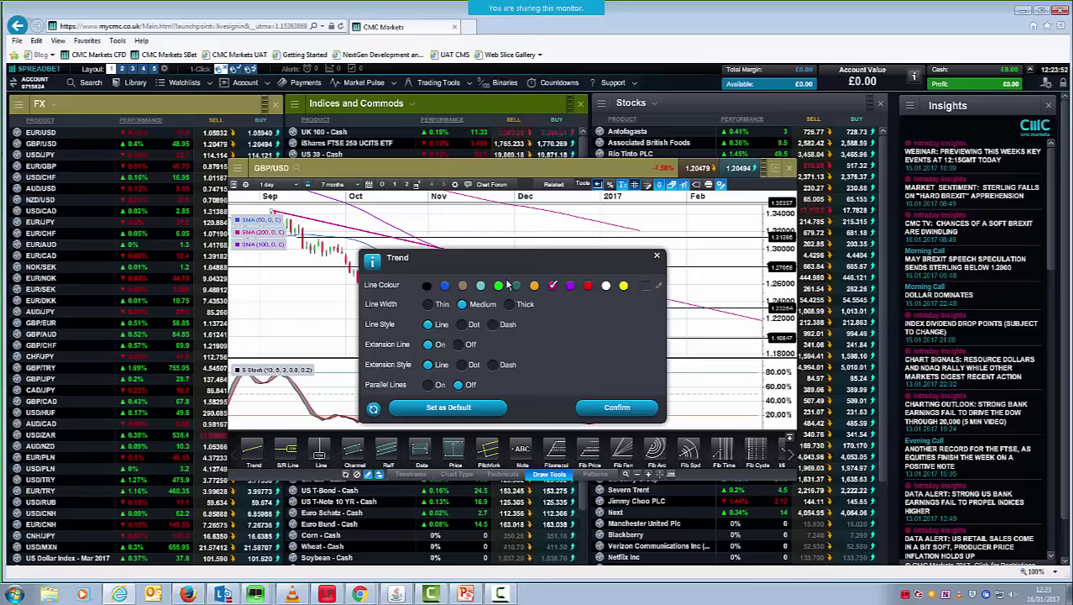
click(445, 285)
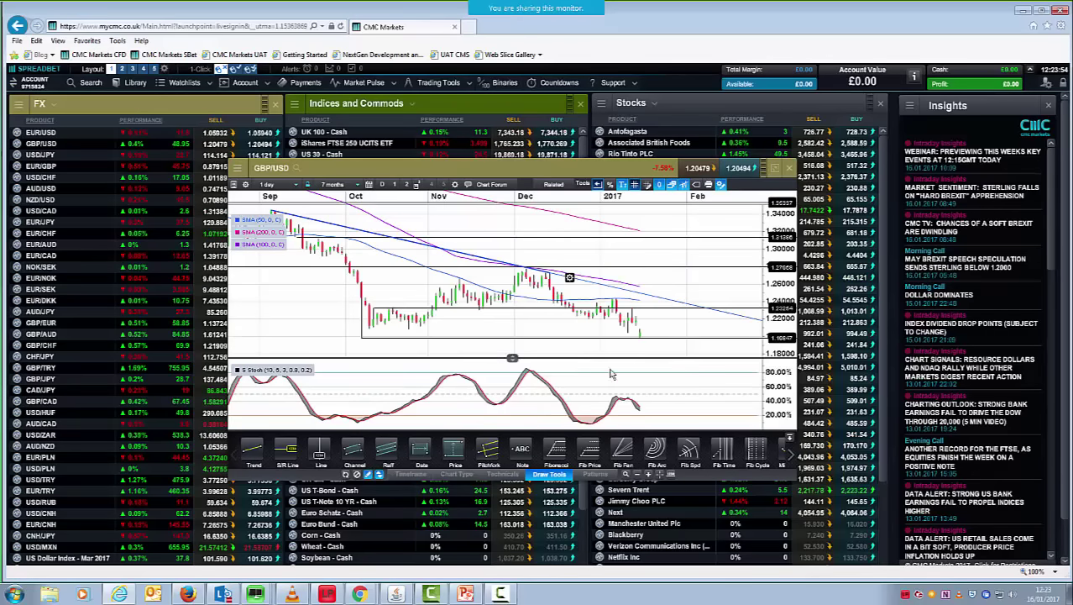
click(617, 407)
scroll(492, 273, down, 2)
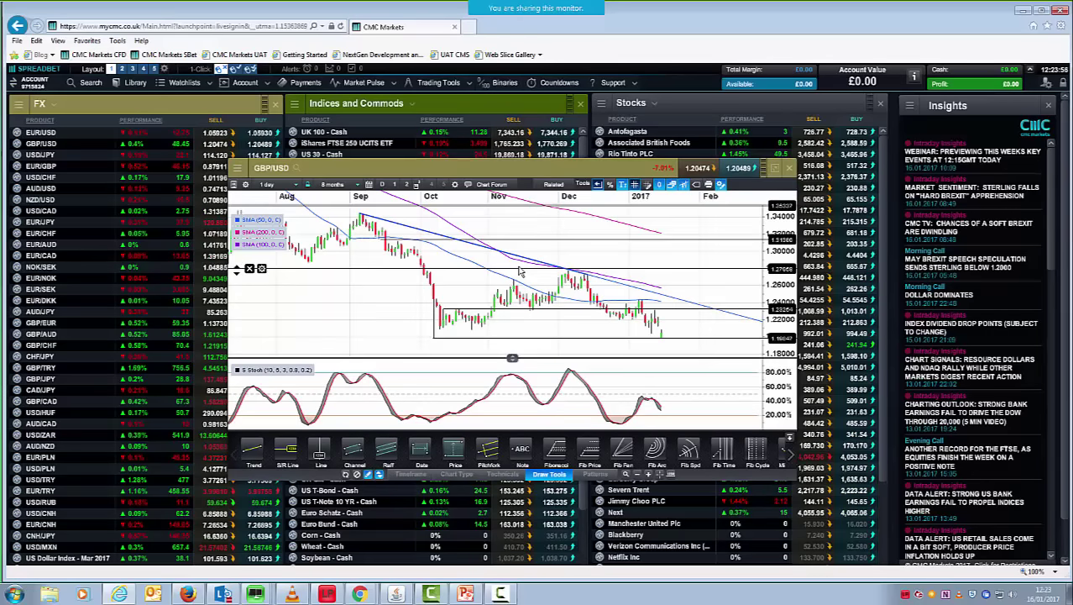
scroll(520, 272, down, 1)
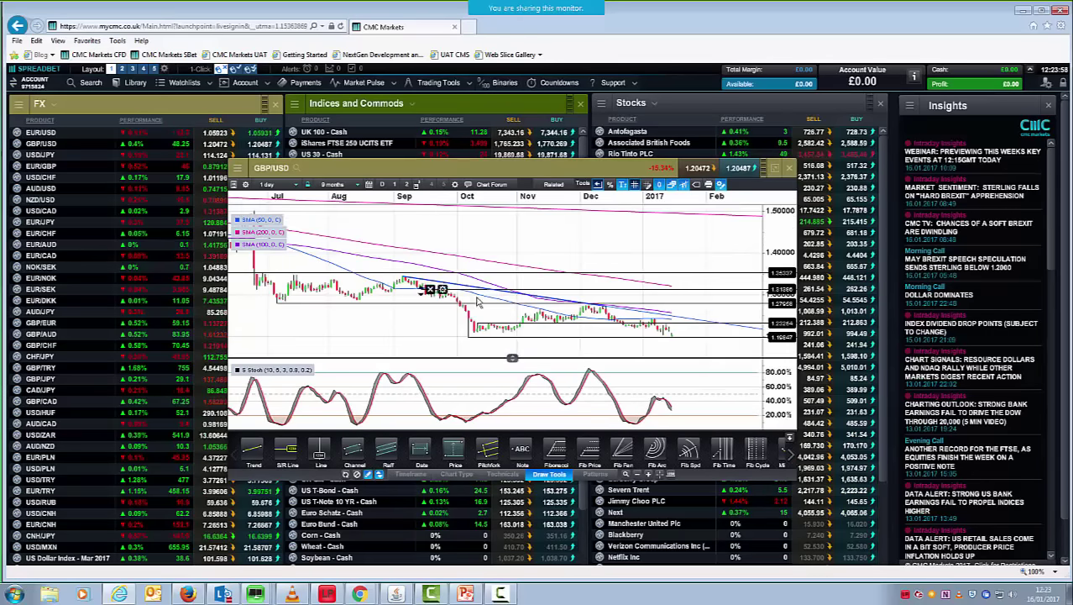
scroll(489, 303, up, 1)
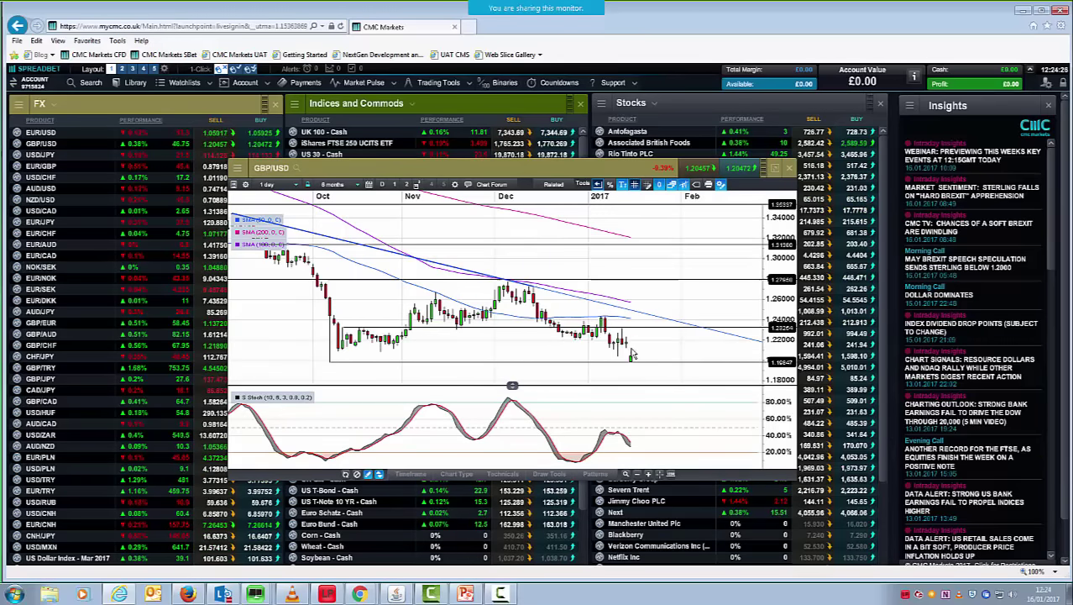
mouse_move(644, 364)
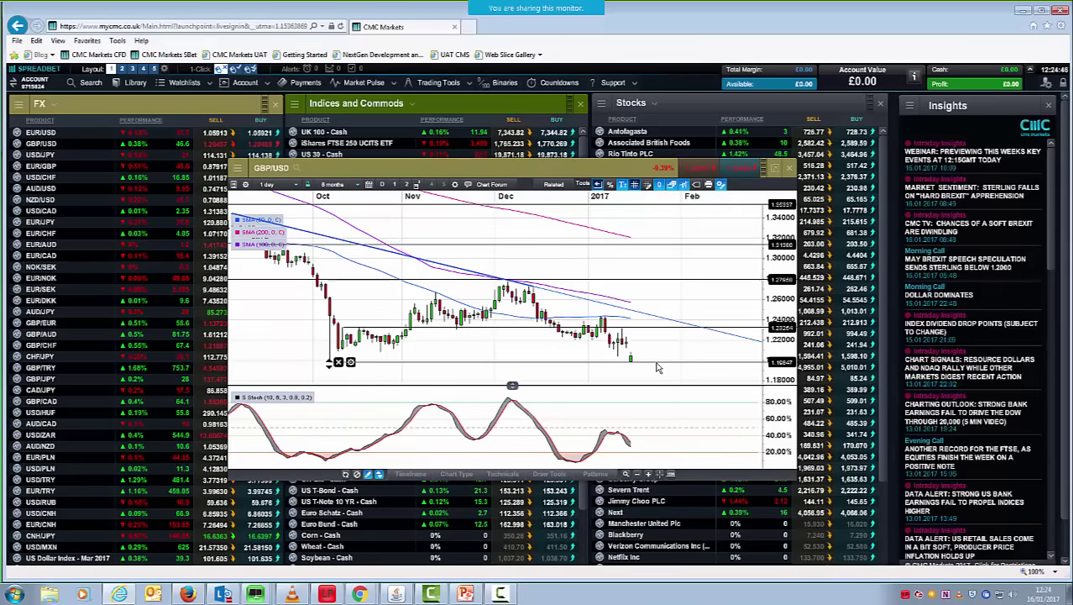
- Close the GBP/USD chart and open a EUR/GBP price chart
click(789, 171)
click(19, 165)
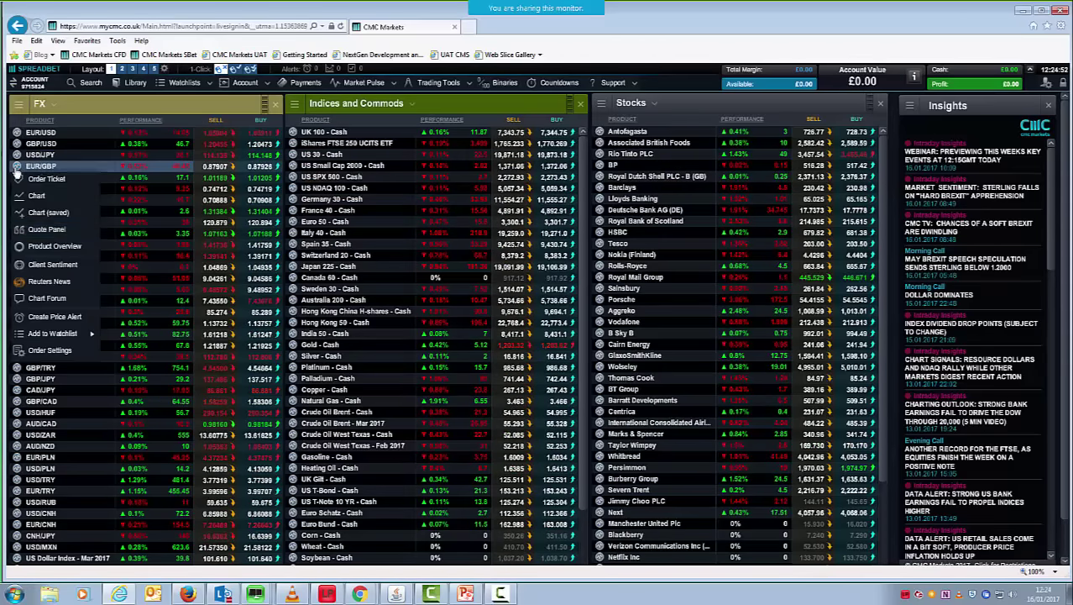
click(55, 217)
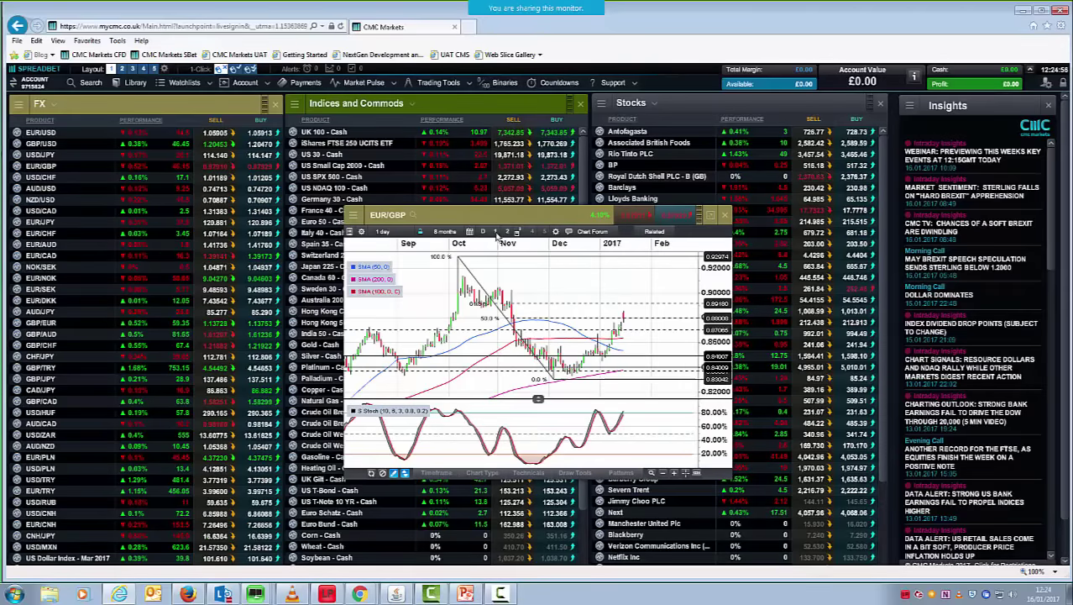
- Move the EUR/GBP chart window up-left and enlarge it
drag(496, 217, 339, 155)
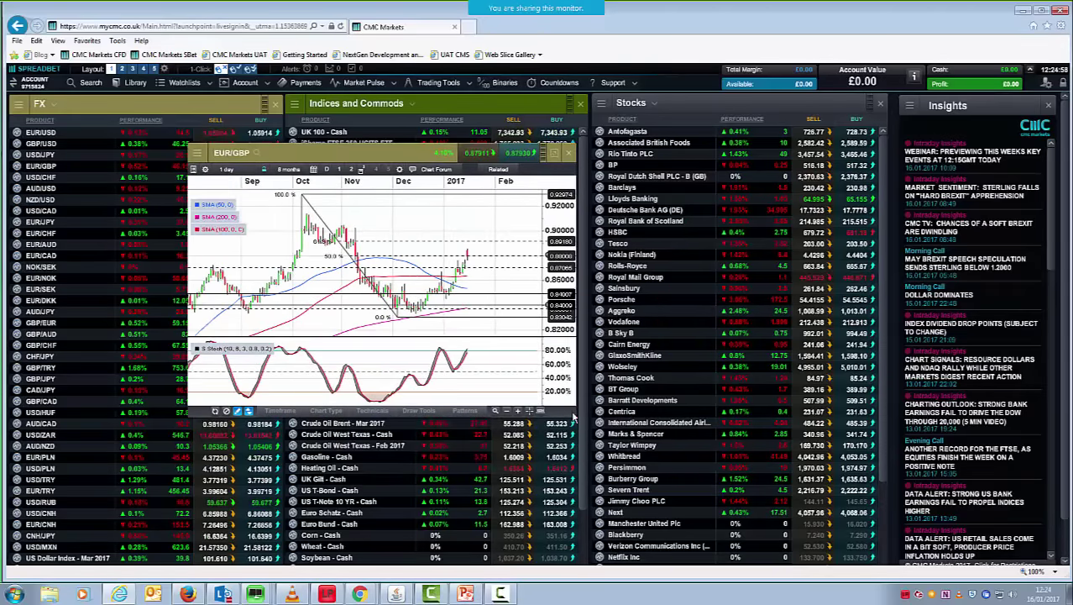
drag(575, 418, 836, 479)
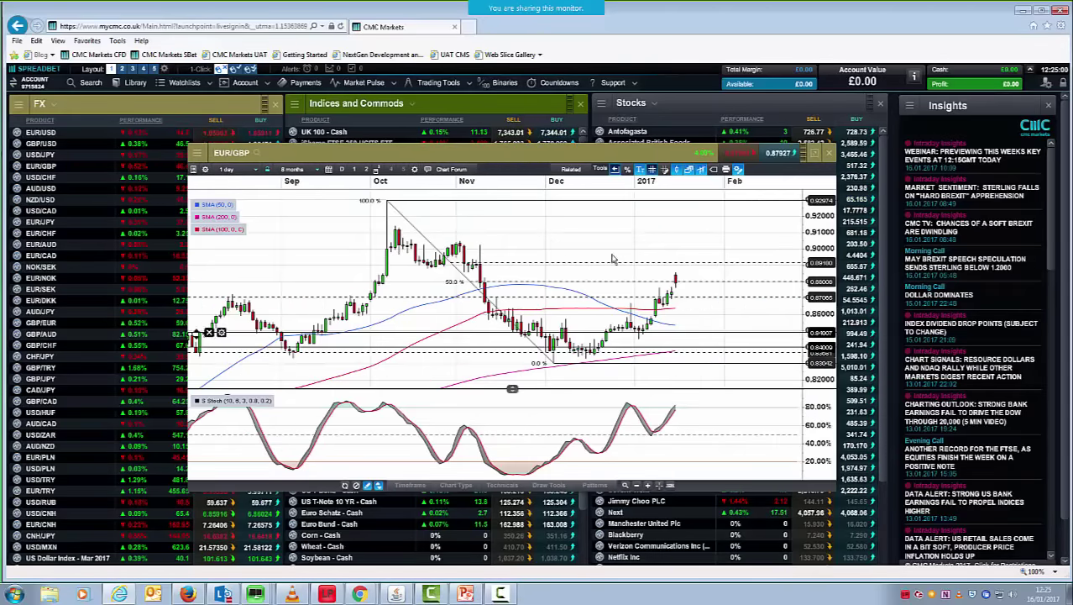
scroll(617, 260, down, 2)
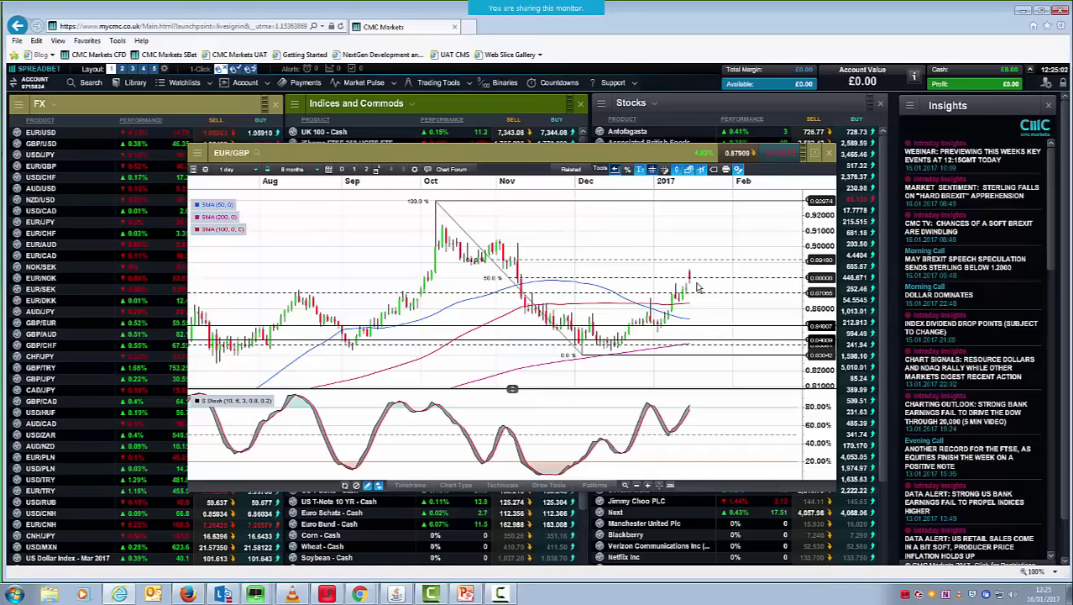
scroll(640, 290, up, 3)
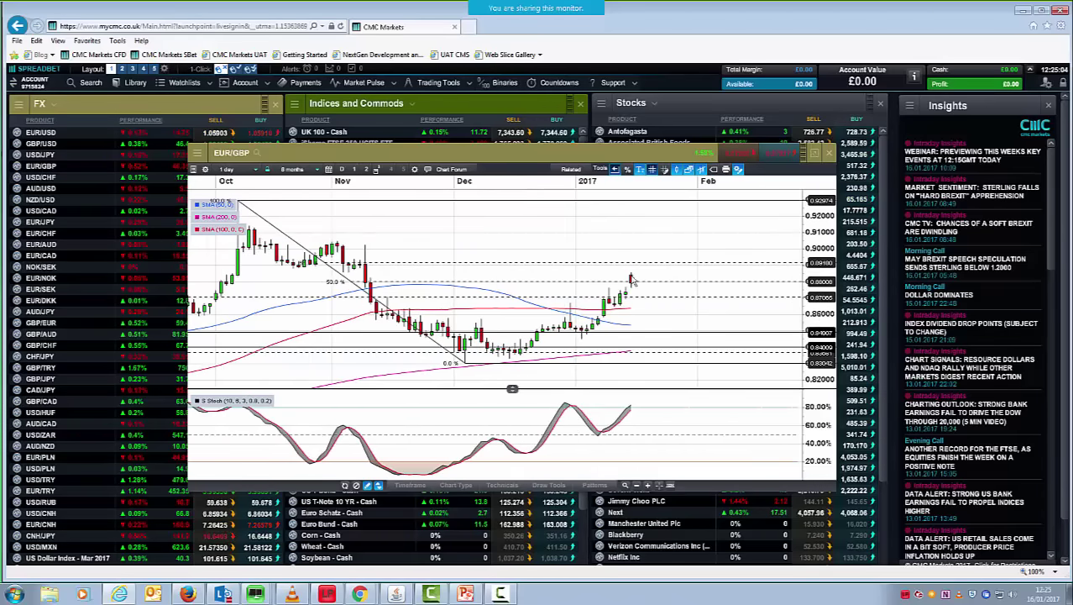
scroll(496, 234, down, 1)
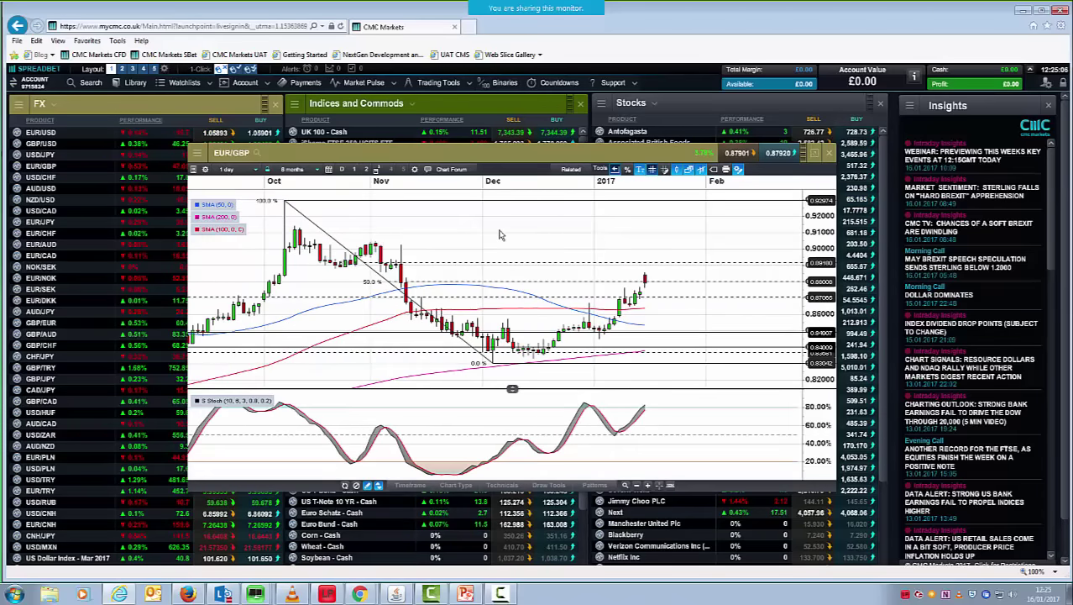
mouse_move(493, 366)
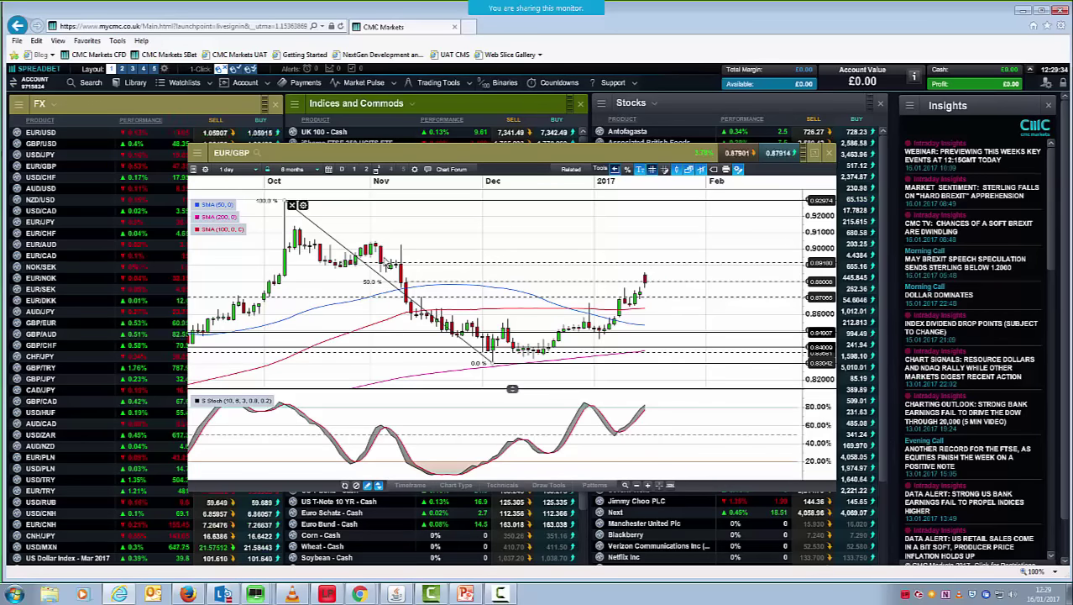
- Nudge the EUR/GBP chart window slightly to the right
mouse_move(391, 269)
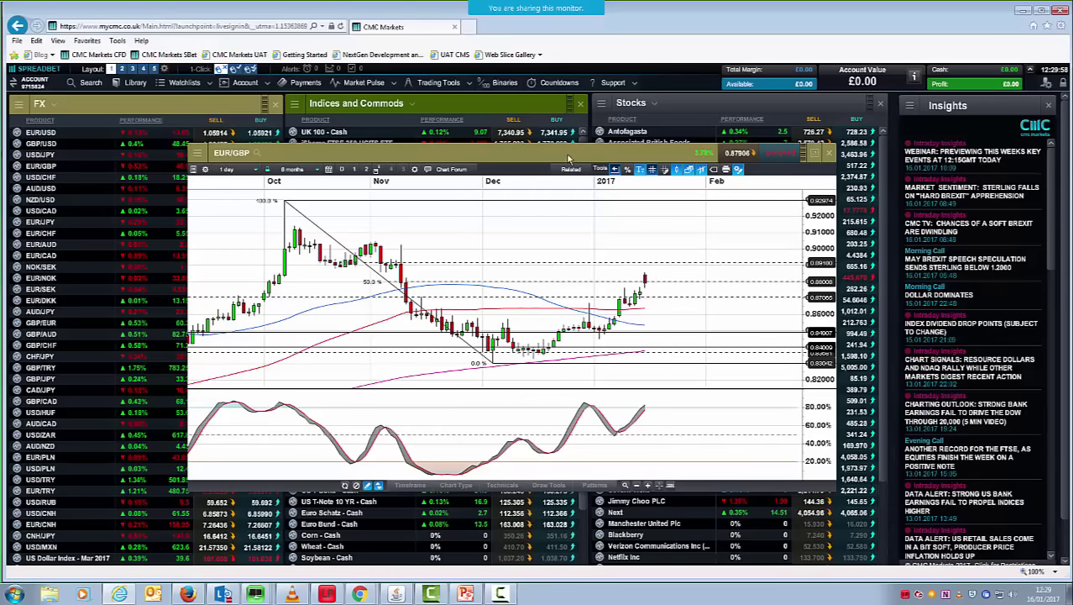
drag(568, 150, 577, 151)
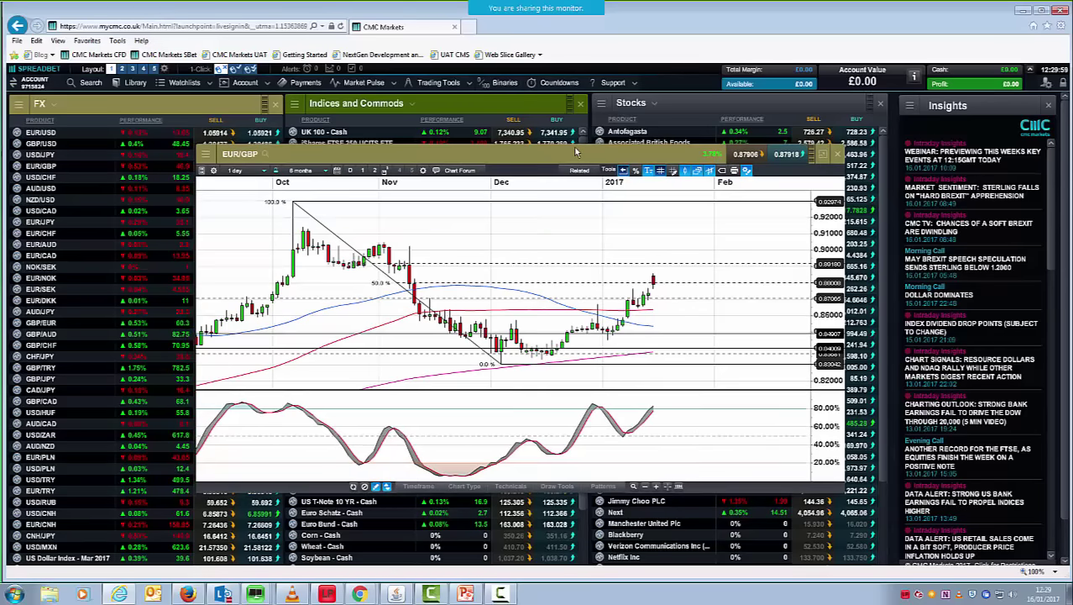
click(837, 156)
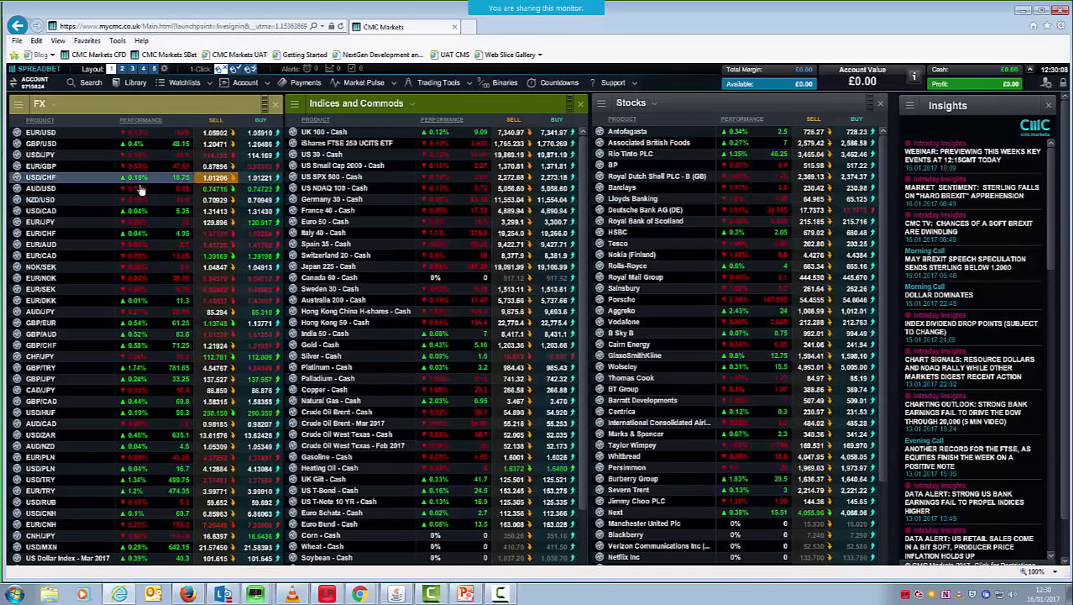
click(14, 137)
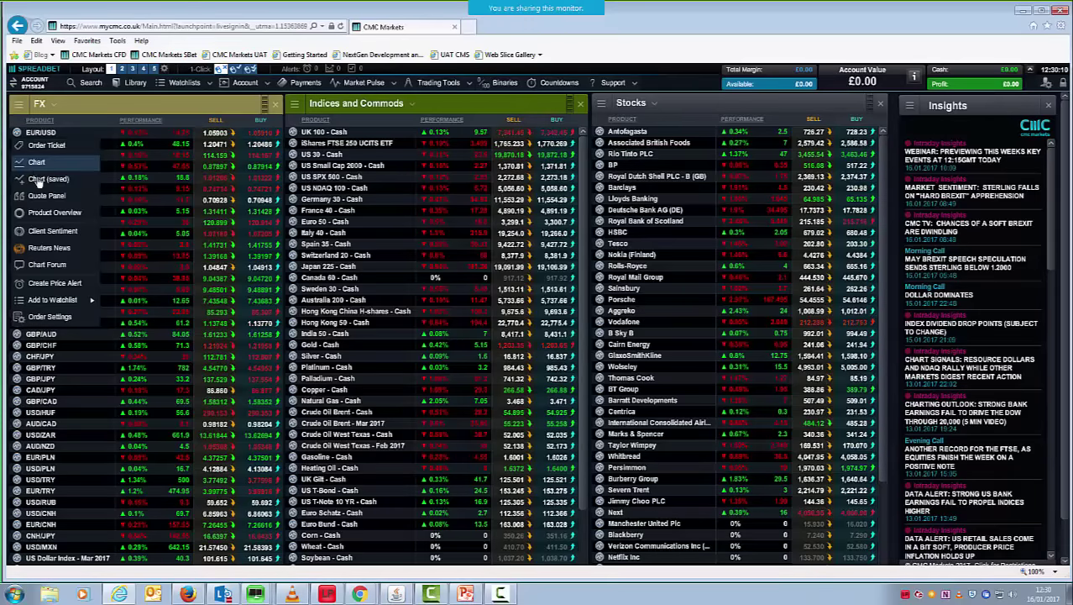
click(38, 179)
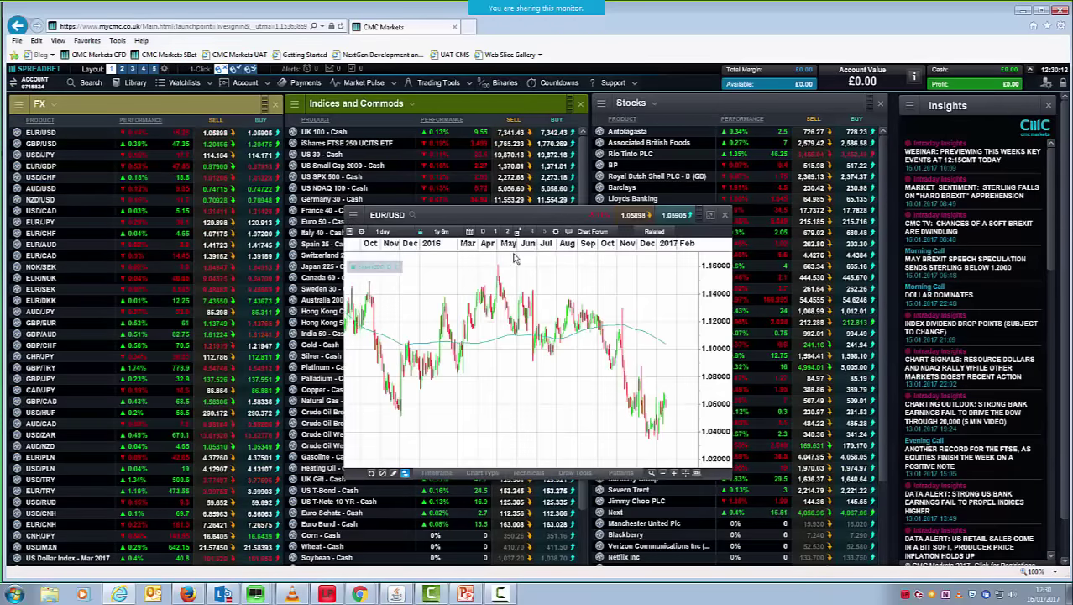
click(726, 218)
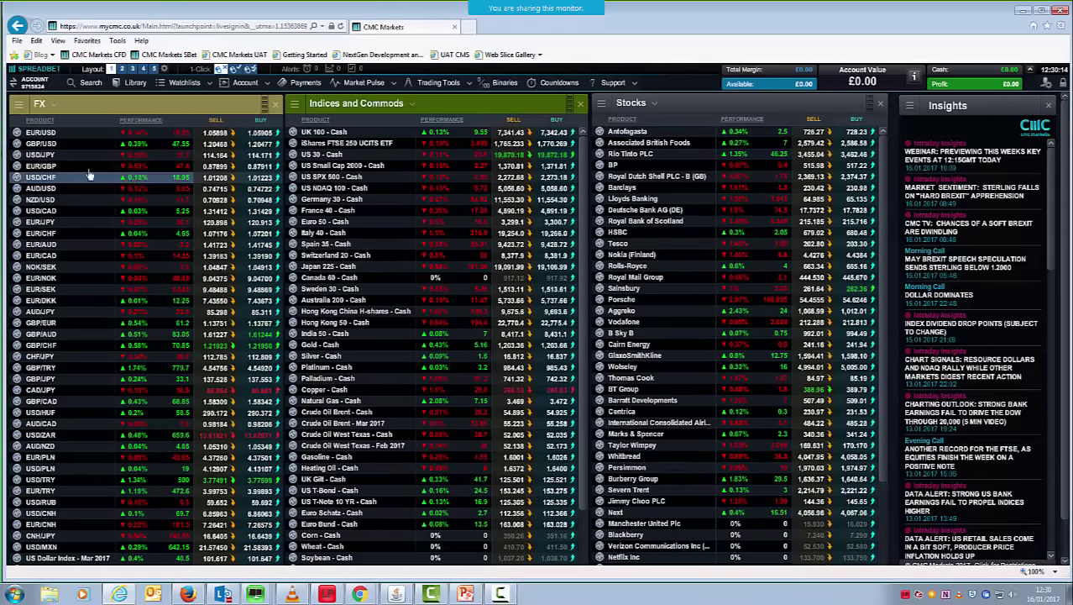
click(16, 132)
click(49, 179)
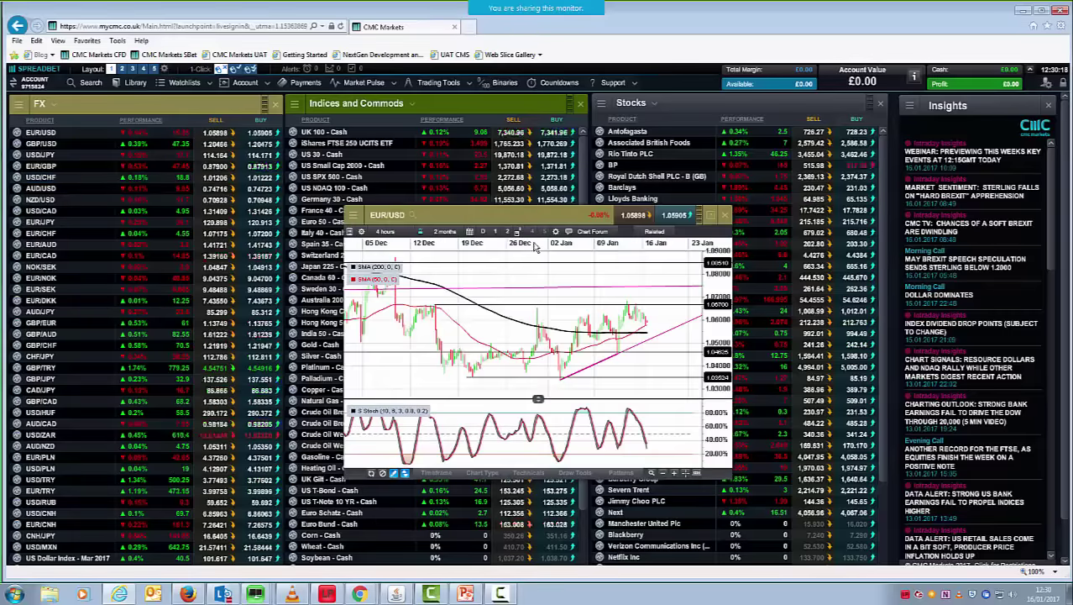
drag(527, 217, 337, 189)
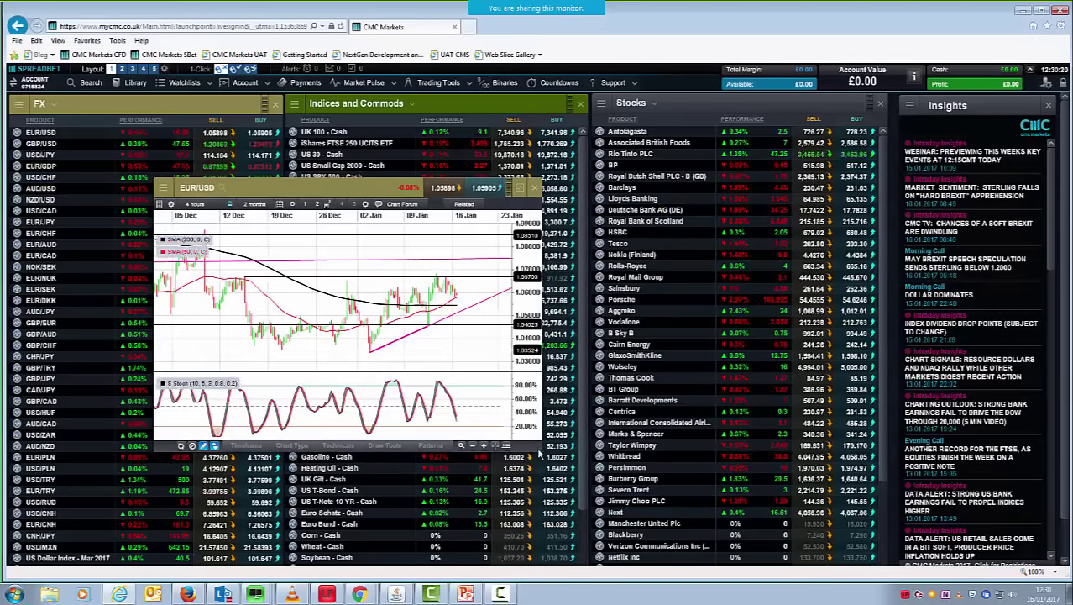
drag(539, 448, 808, 537)
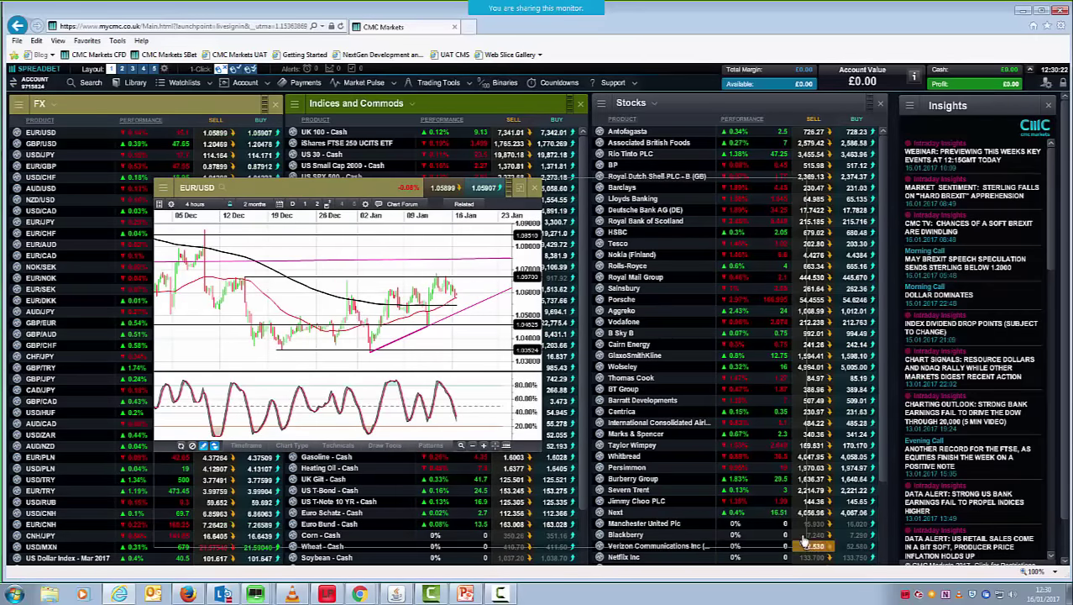
drag(507, 188, 482, 161)
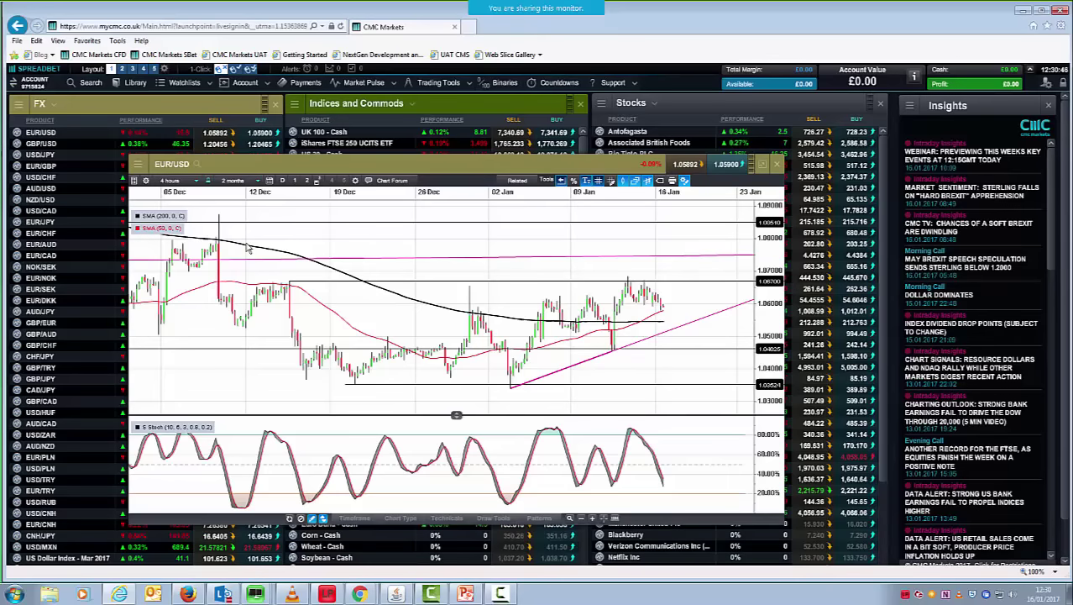
scroll(409, 322, up, 2)
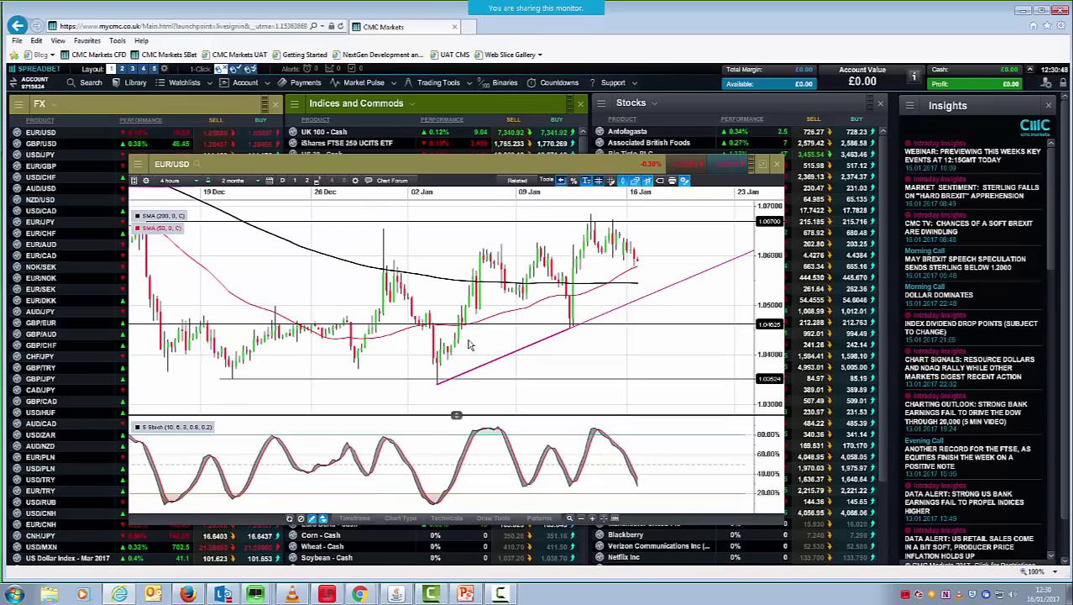
mouse_move(458, 384)
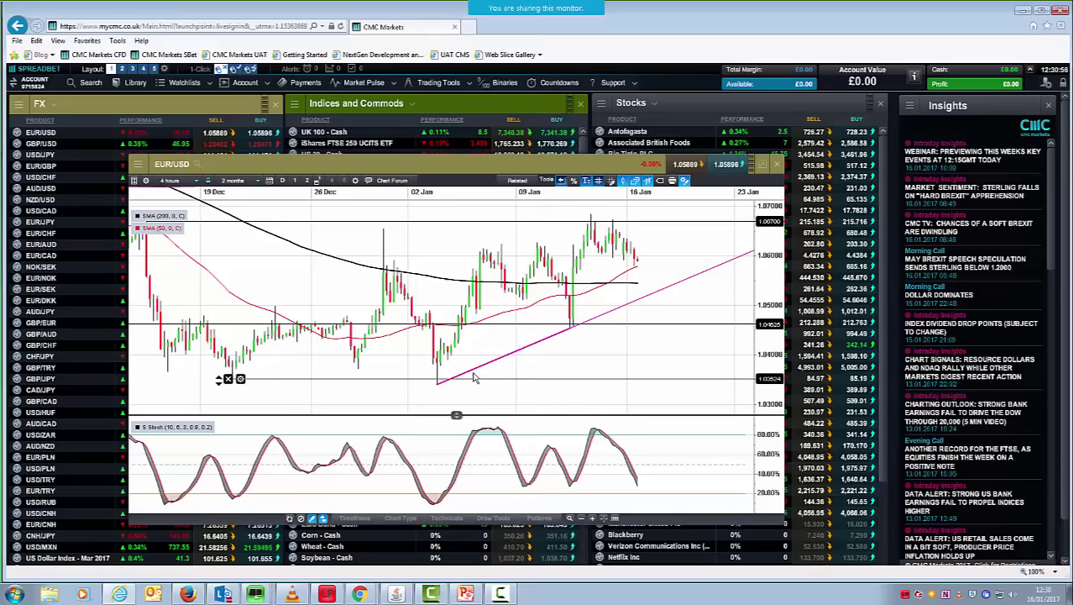
mouse_move(546, 329)
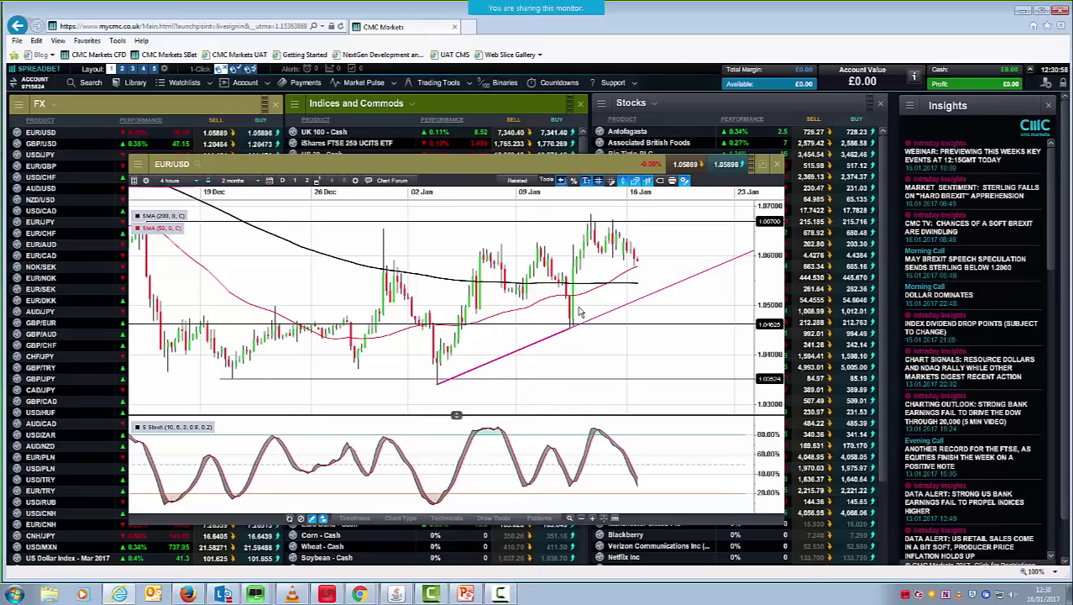
scroll(564, 264, down, 2)
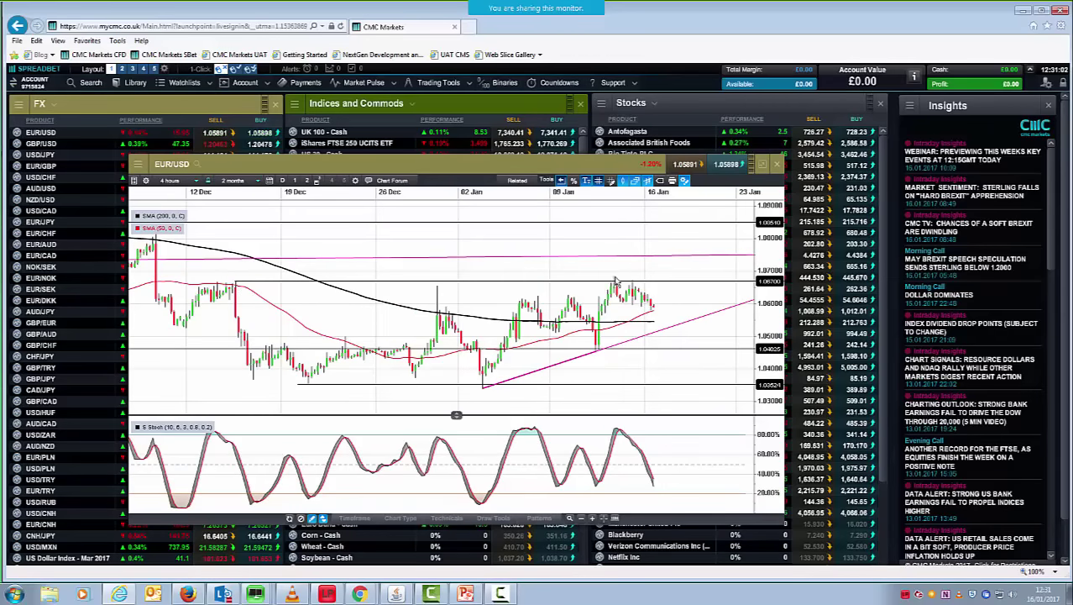
mouse_move(620, 284)
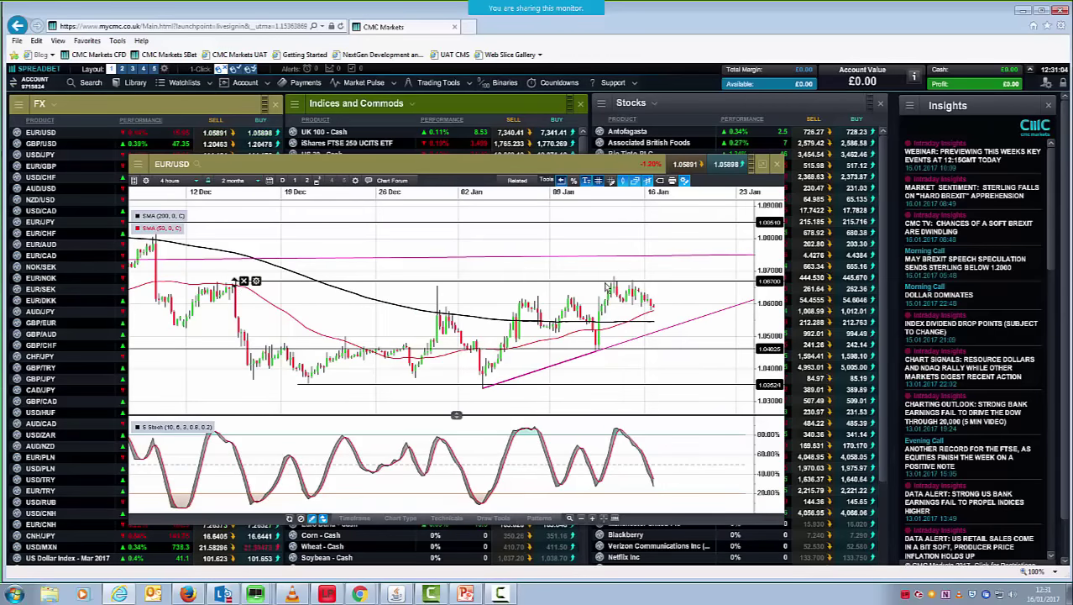
scroll(607, 287, down, 2)
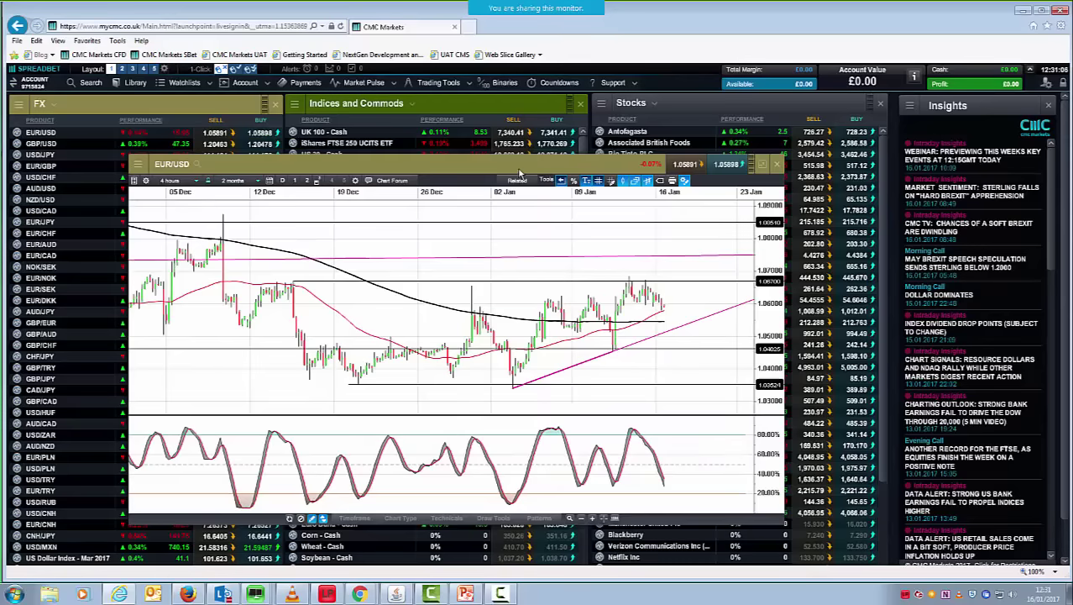
drag(520, 173, 475, 163)
- Open the EUR/USD Chart Forum and switch the chart to 1-week candles
click(355, 172)
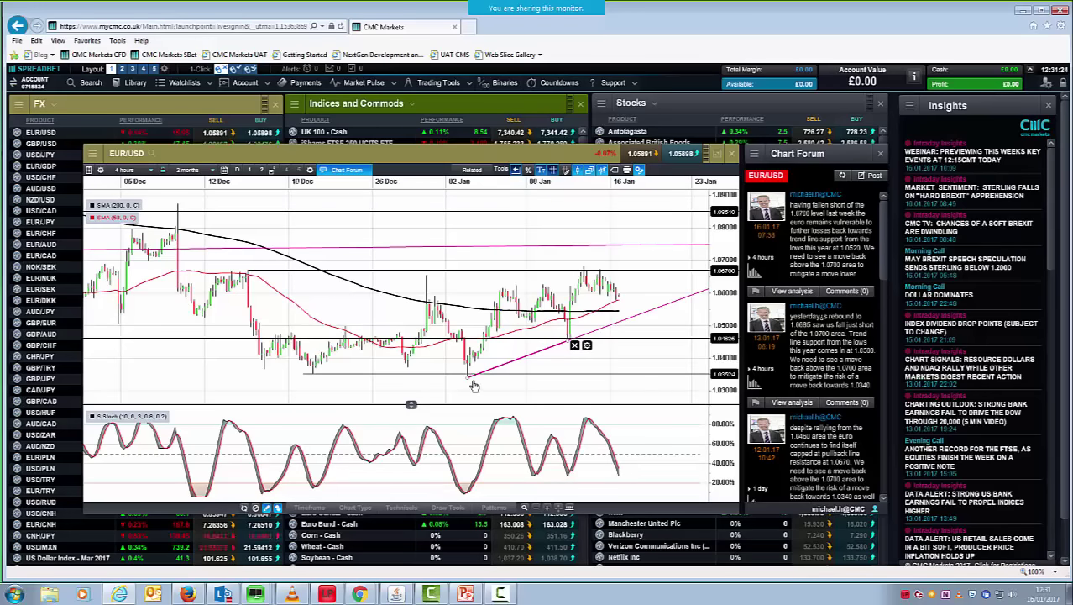
click(140, 171)
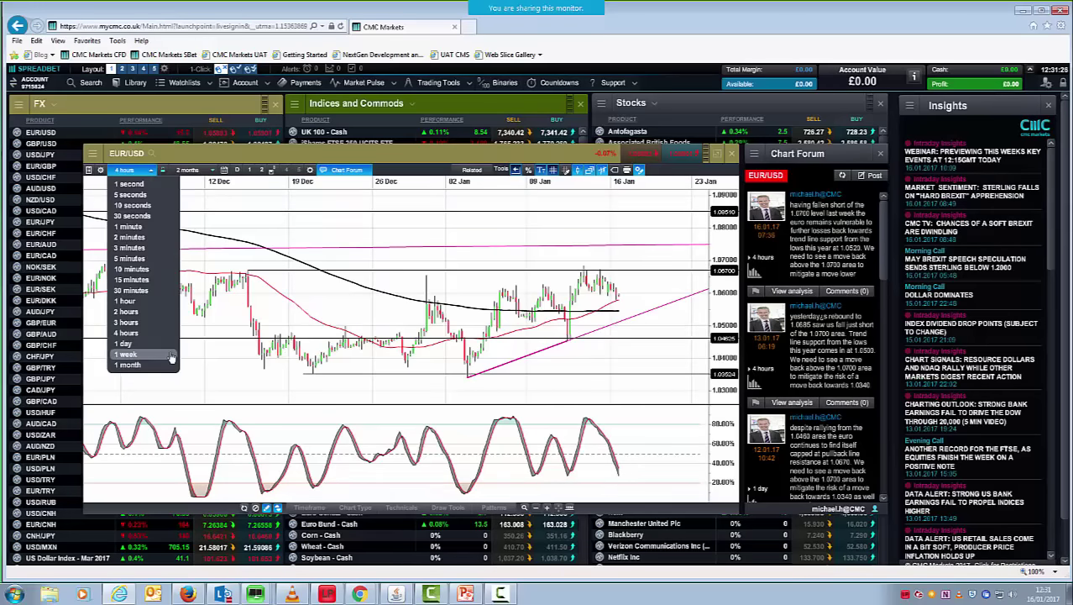
click(170, 357)
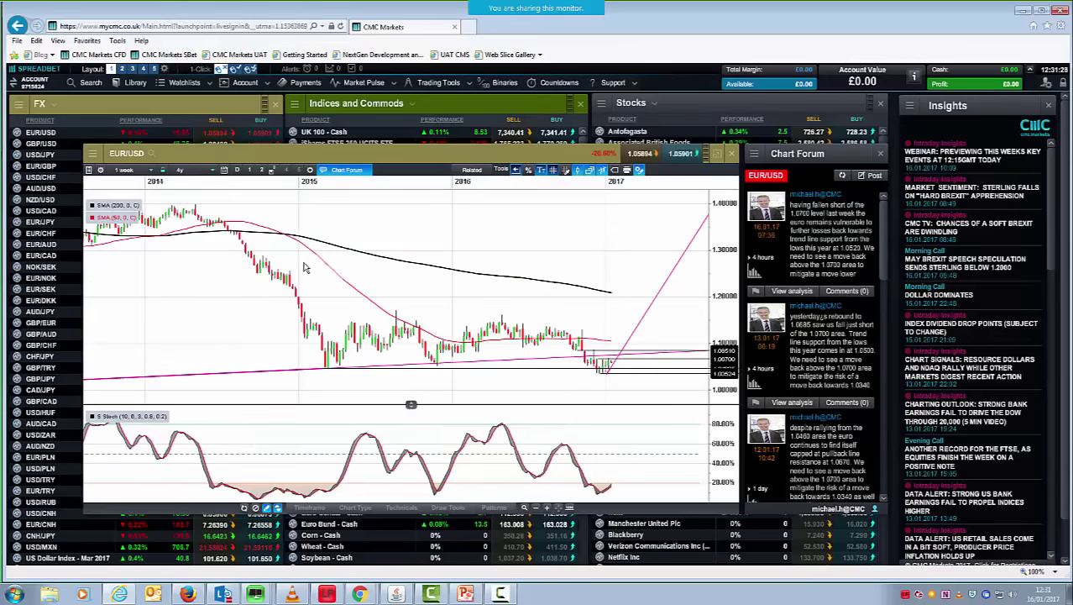
- Switch to 1-month candles and zoom out to the trend line from the 2000 lows
click(127, 171)
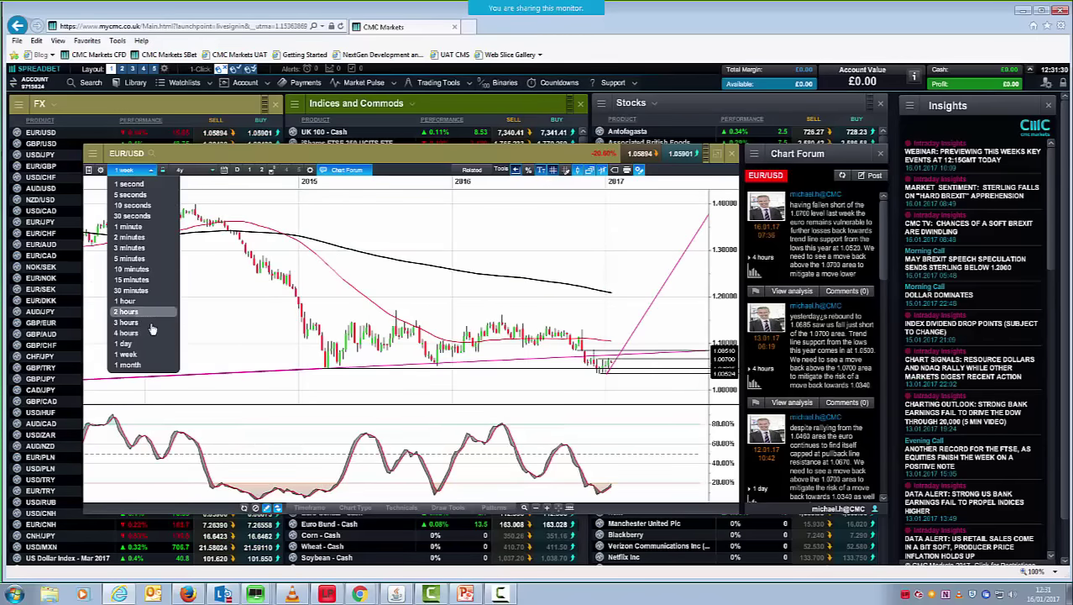
click(149, 370)
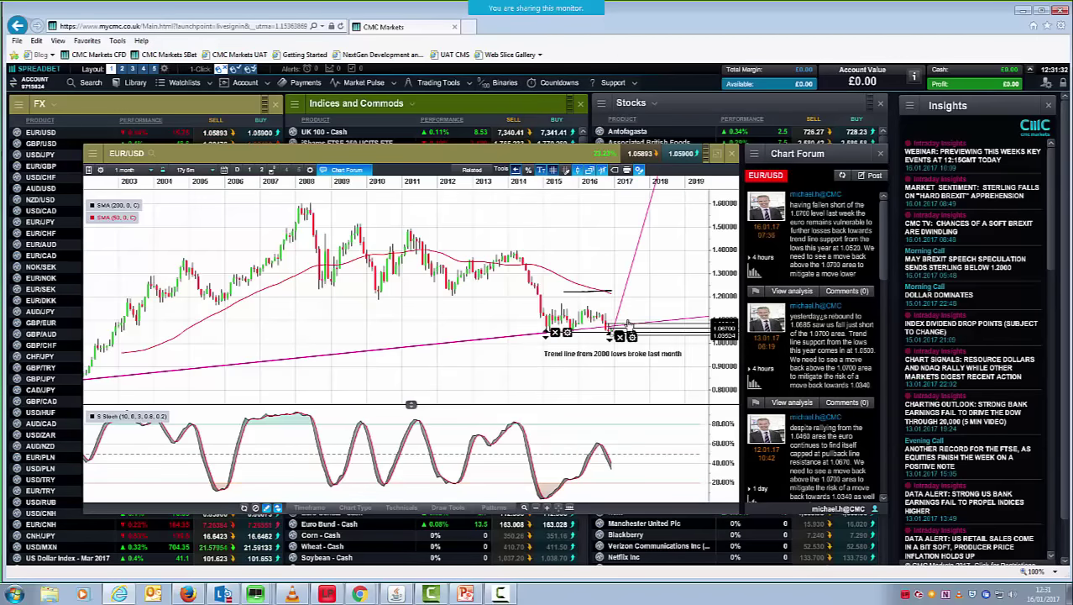
scroll(628, 321, up, 2)
scroll(628, 320, down, 2)
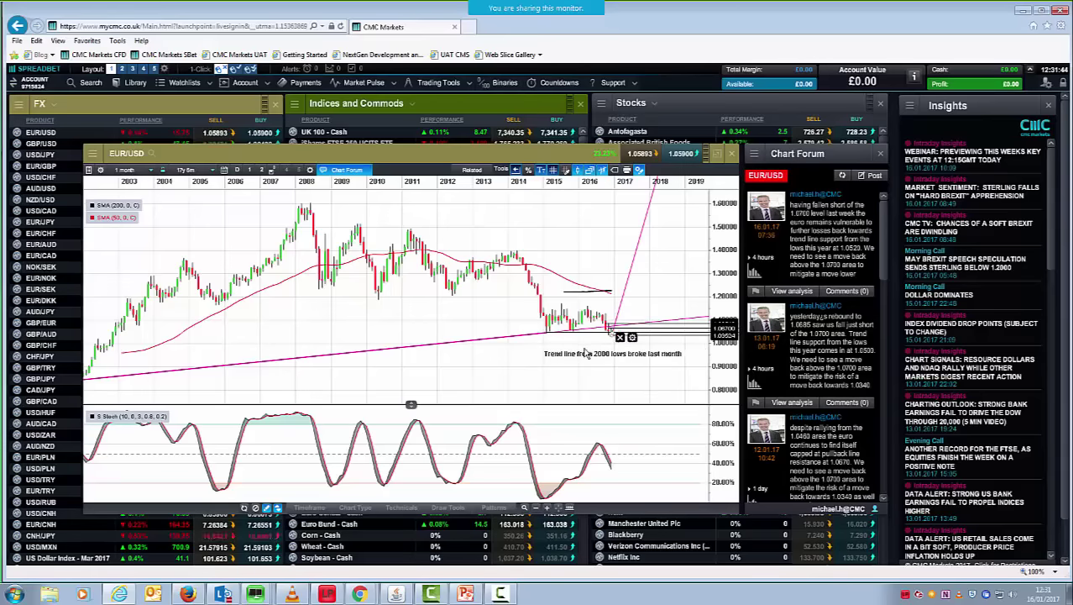
scroll(609, 341, up, 1)
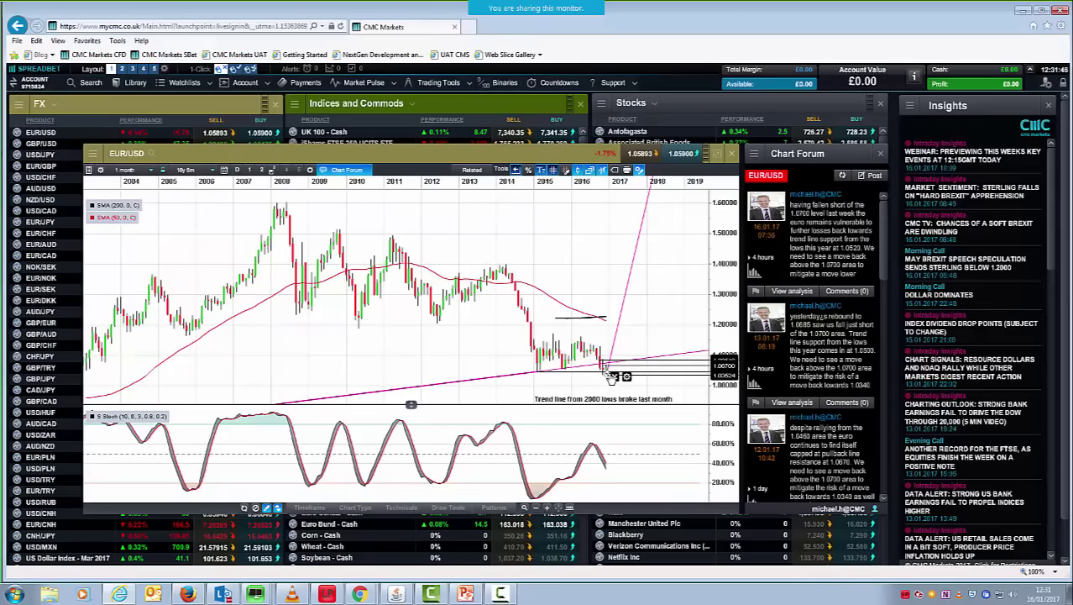
scroll(600, 378, up, 2)
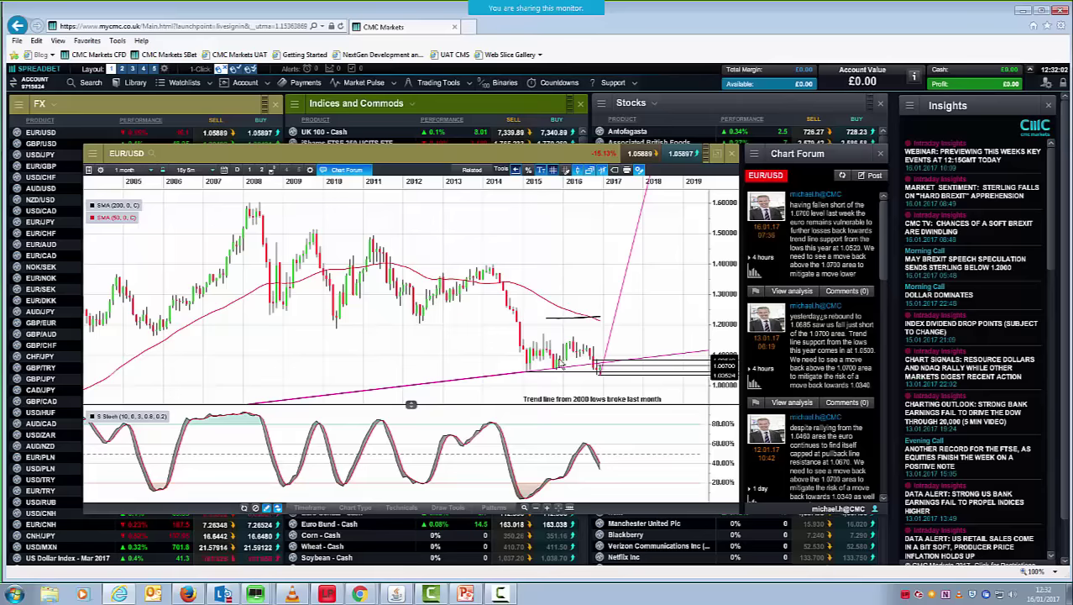
click(604, 370)
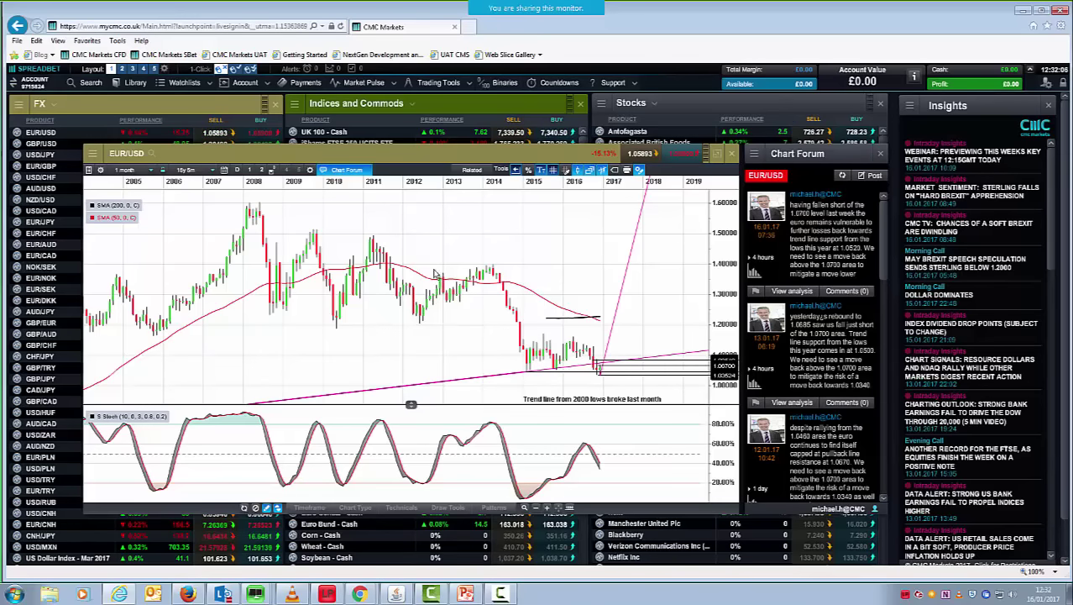
- Step EUR/USD from weekly to 1-day candles, zooming to show September through January
click(124, 170)
click(148, 358)
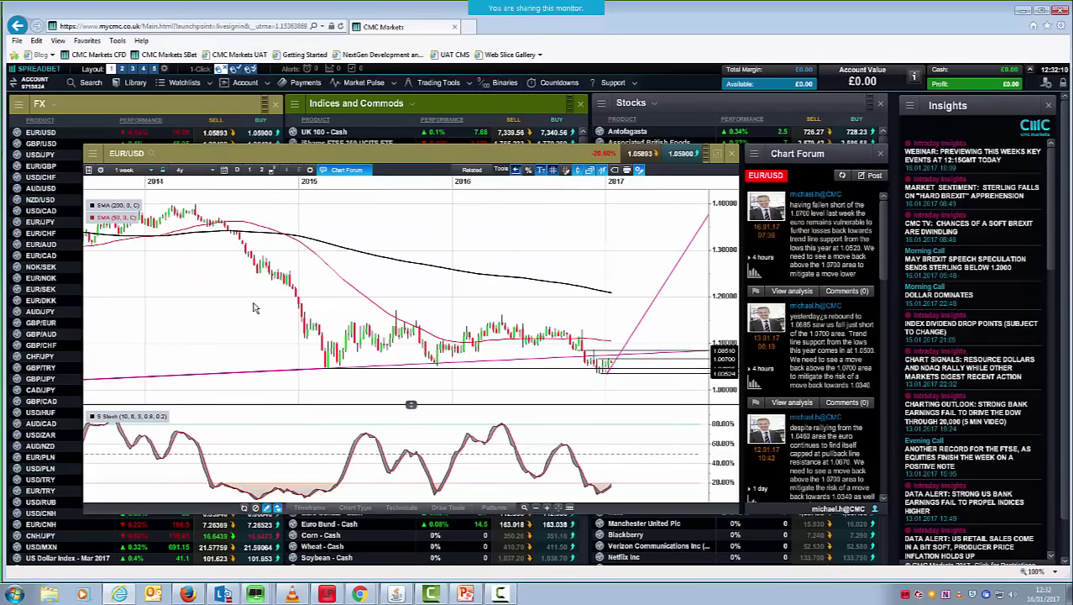
scroll(255, 308, up, 3)
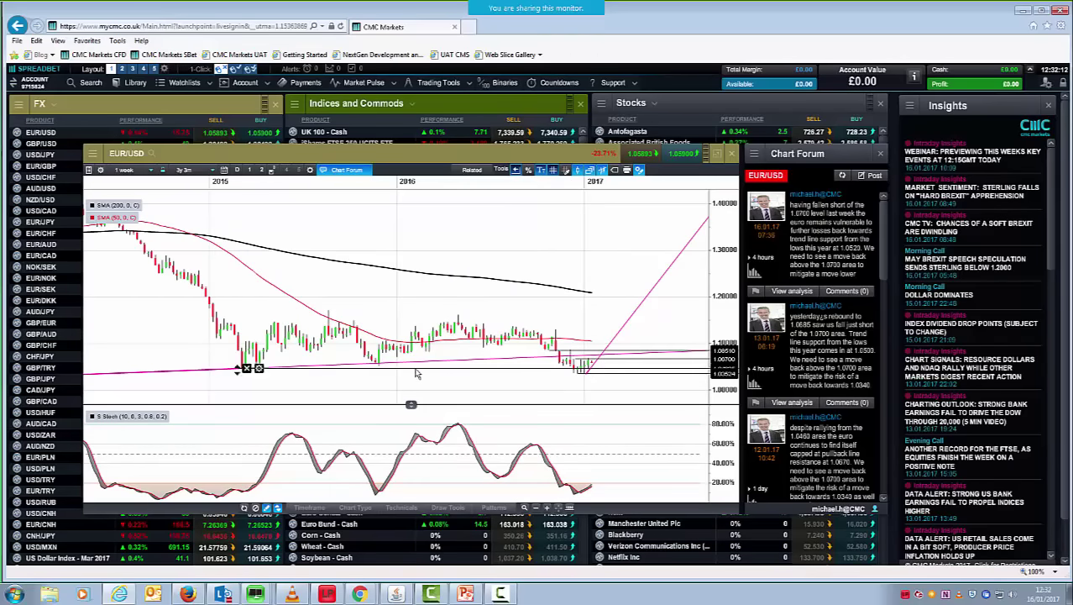
scroll(558, 353, up, 2)
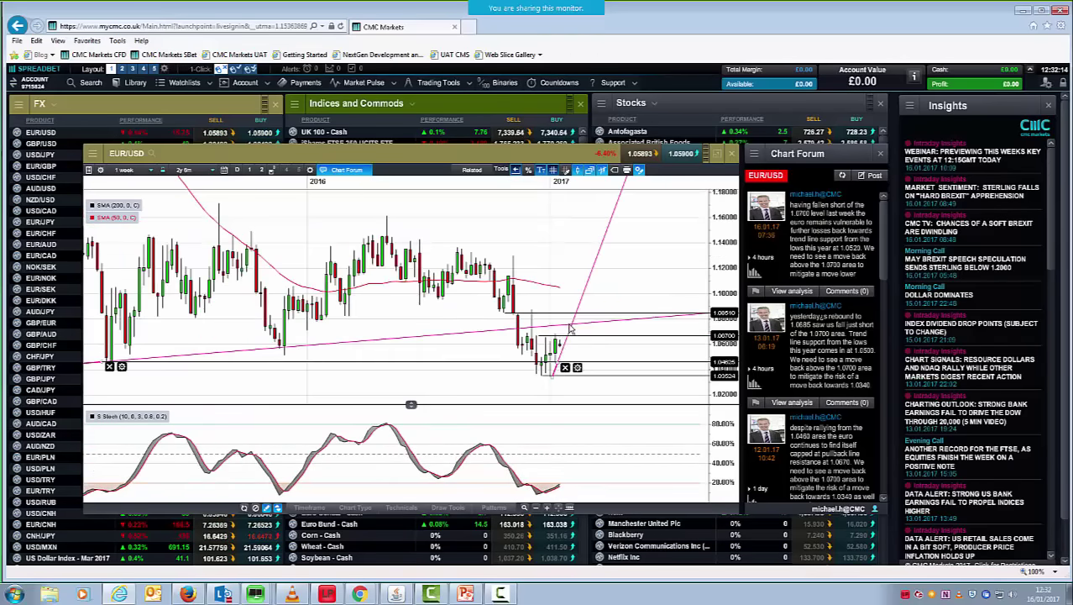
click(127, 170)
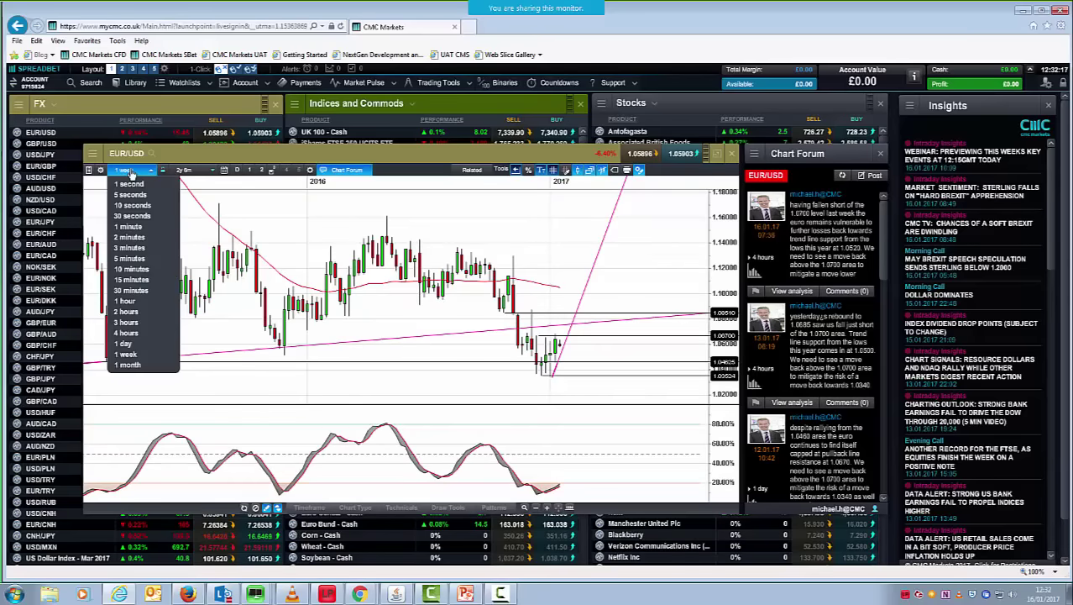
click(151, 344)
scroll(290, 328, up, 4)
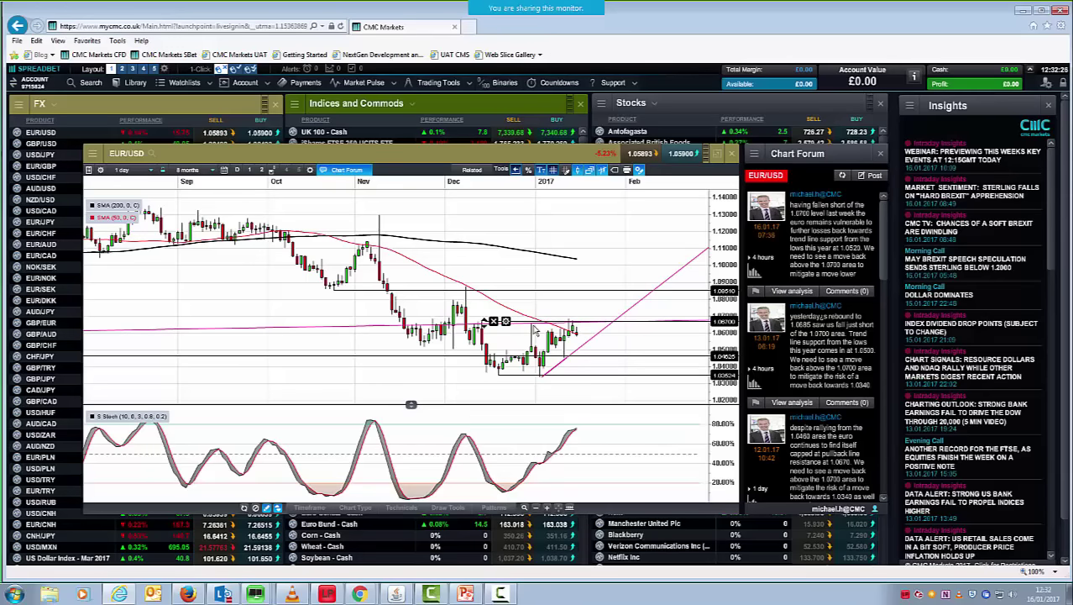
click(124, 170)
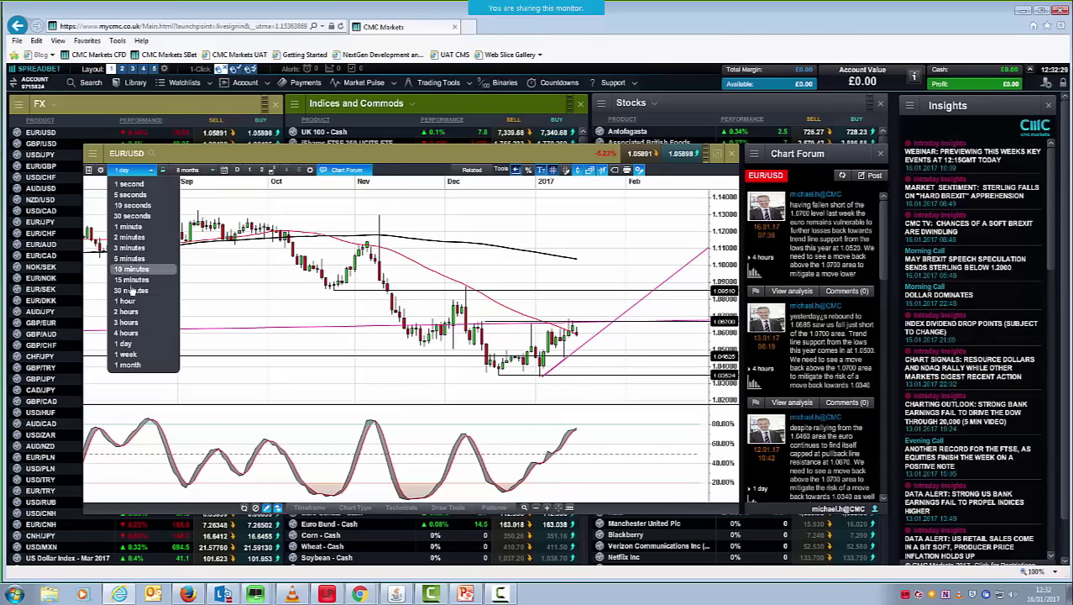
- Put EUR/USD on 4-hour candles spanning two months and close the Chart Forum panel
click(127, 332)
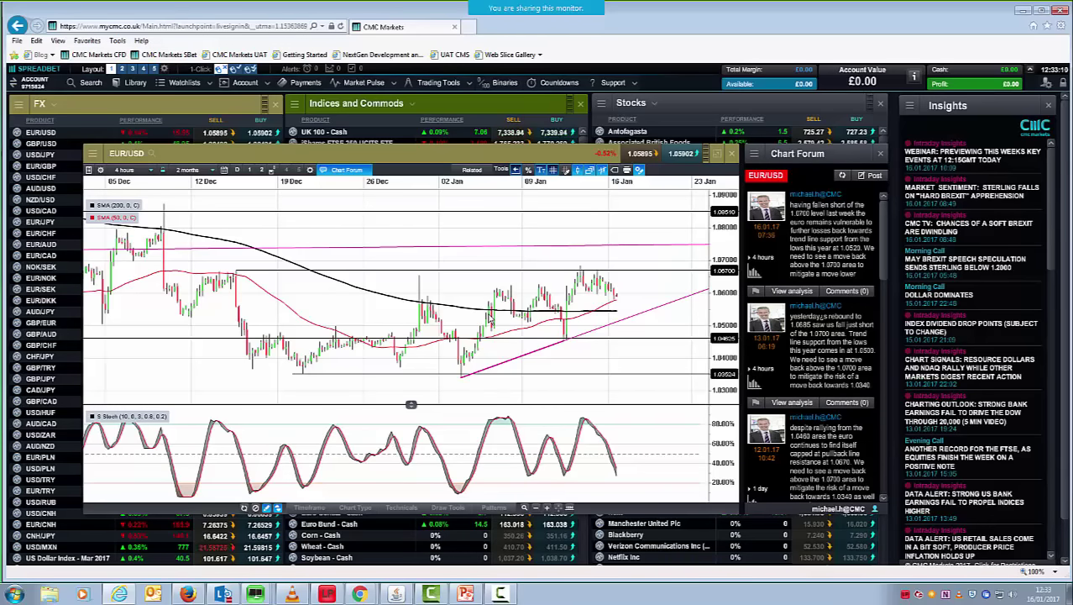
scroll(377, 286, up, 1)
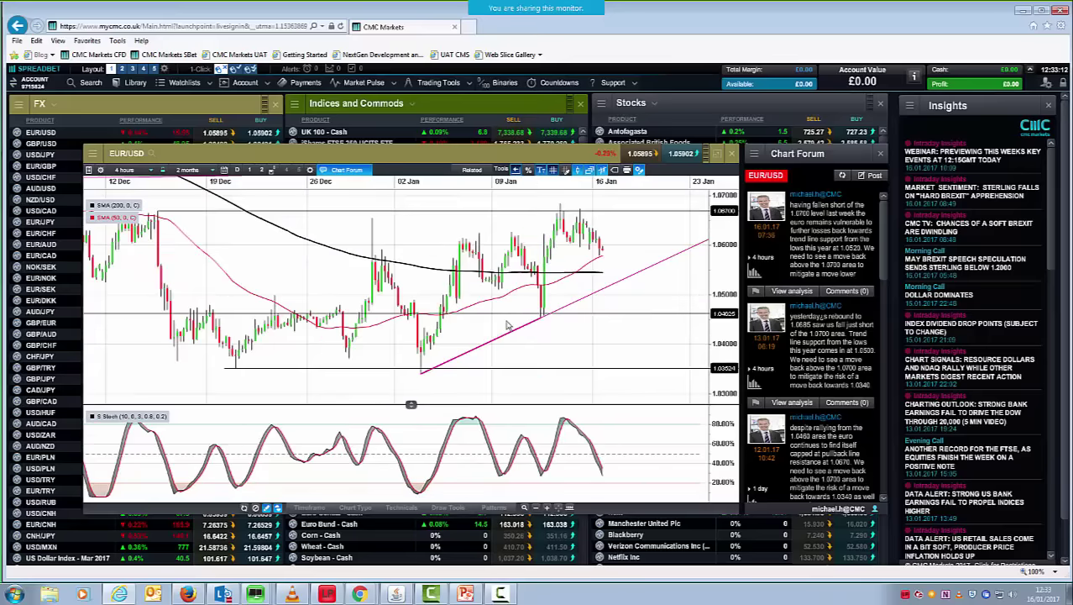
scroll(496, 296, up, 1)
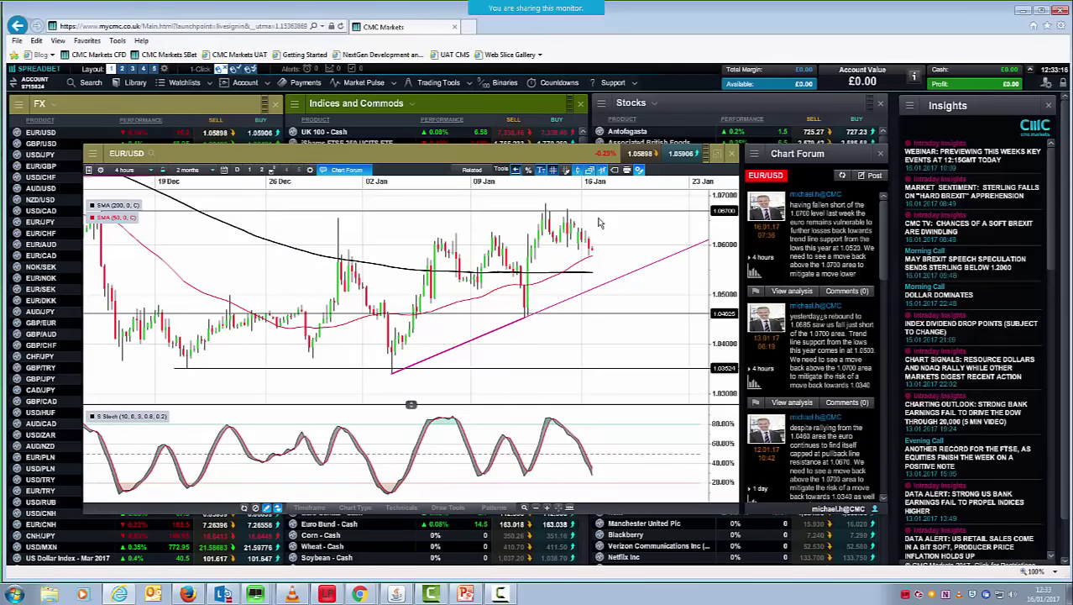
scroll(596, 227, down, 1)
scroll(596, 227, down, 1)
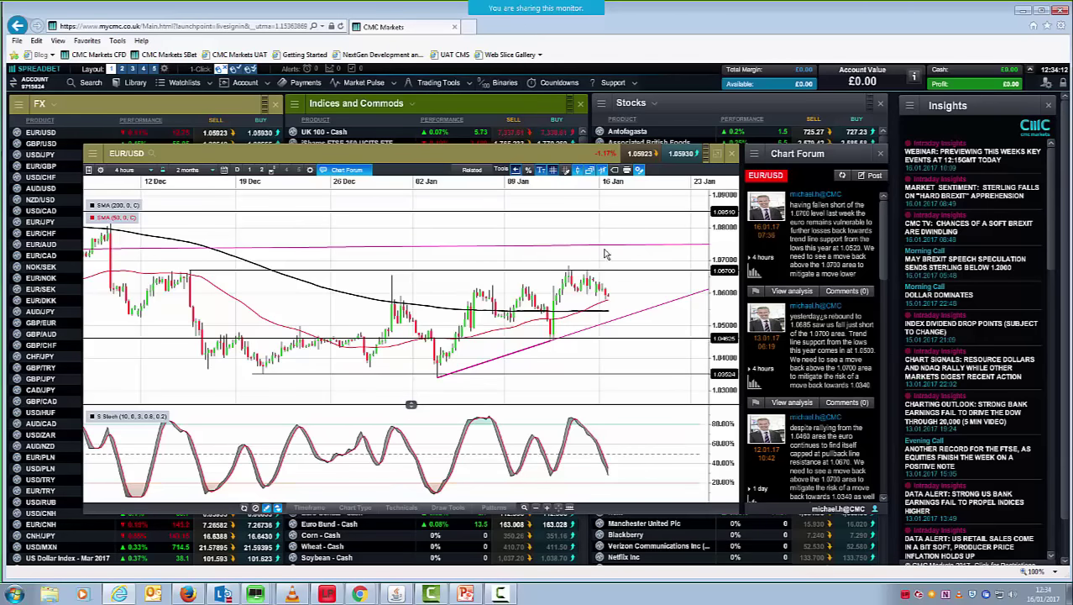
scroll(607, 260, down, 1)
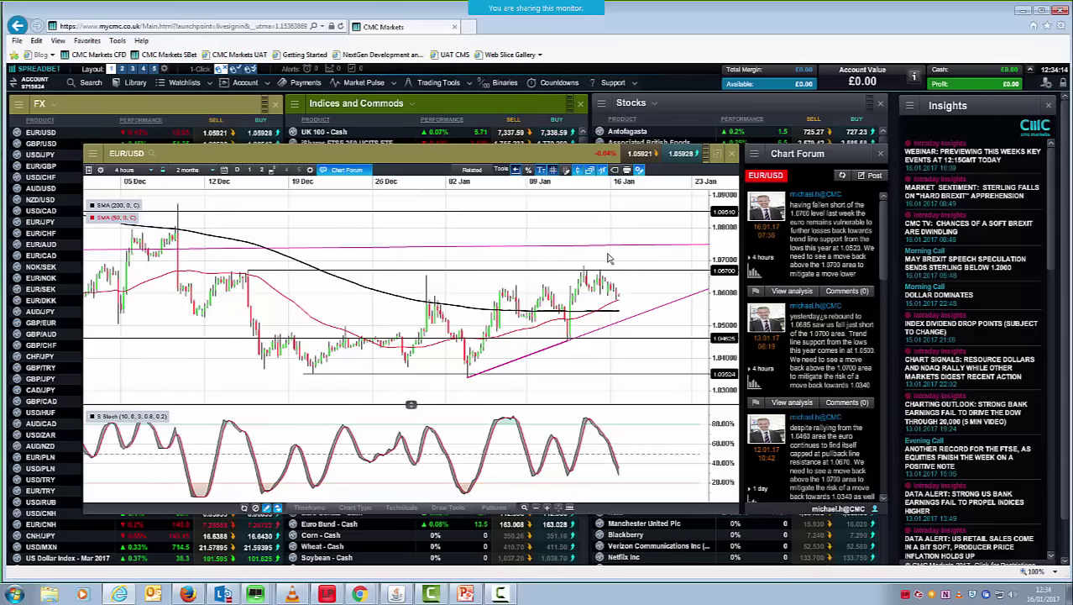
mouse_move(616, 271)
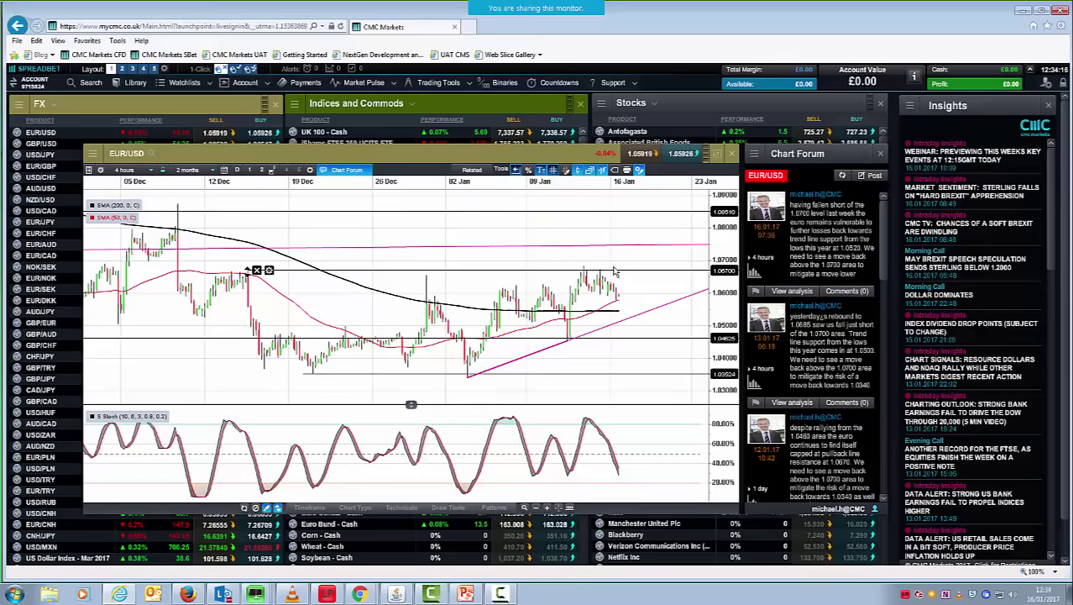
click(880, 155)
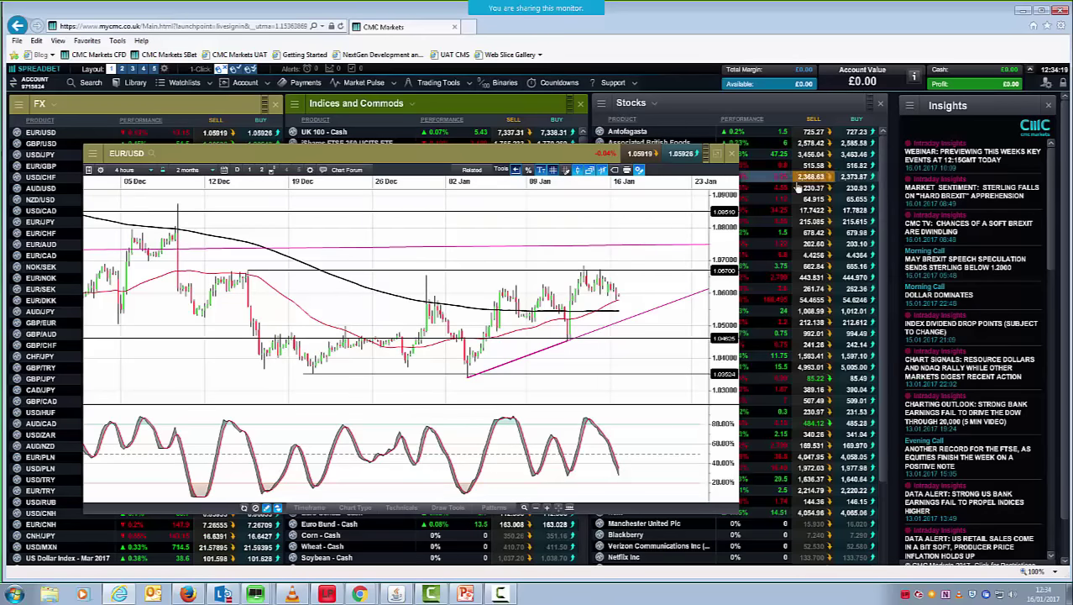
- Close the EUR/USD chart and open a USD/JPY chart, moving it up-left
click(732, 157)
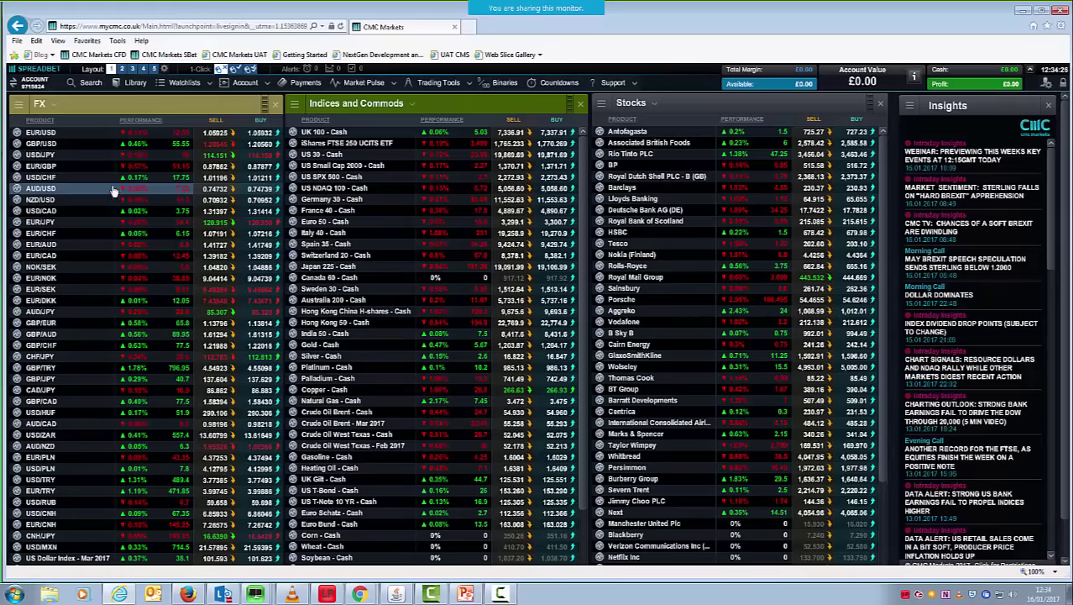
click(17, 156)
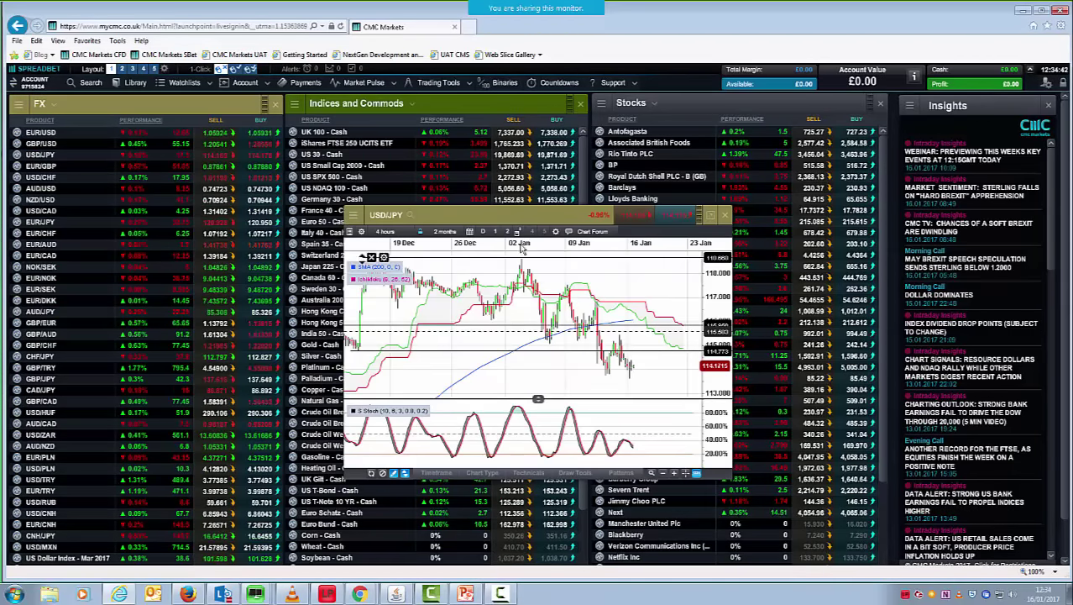
drag(520, 217, 420, 188)
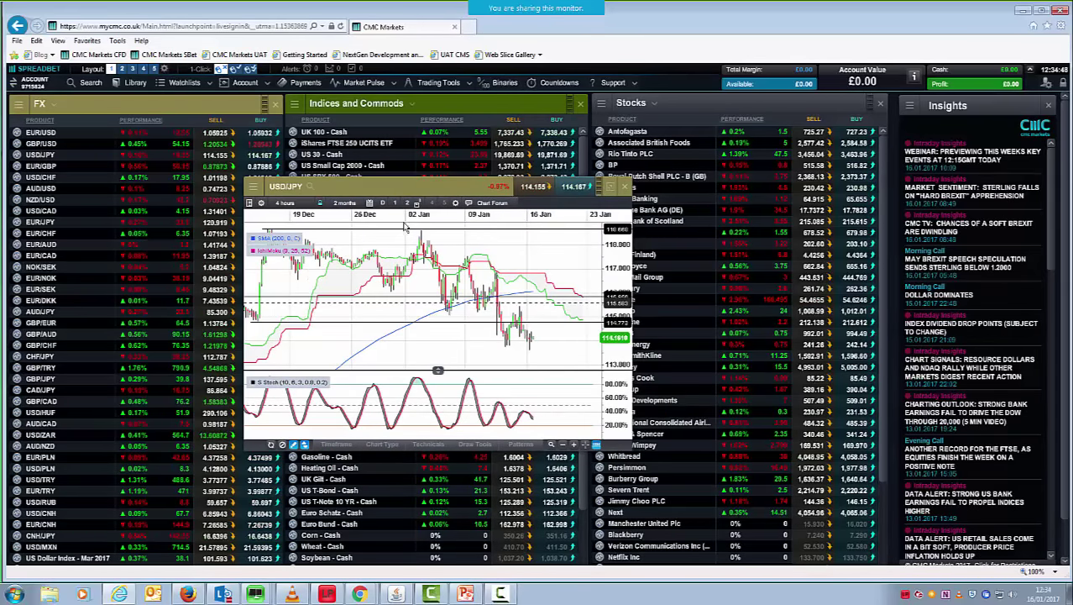
- Change the USD/JPY interval from 4 hours to 1 day and move the window further up-left
click(294, 206)
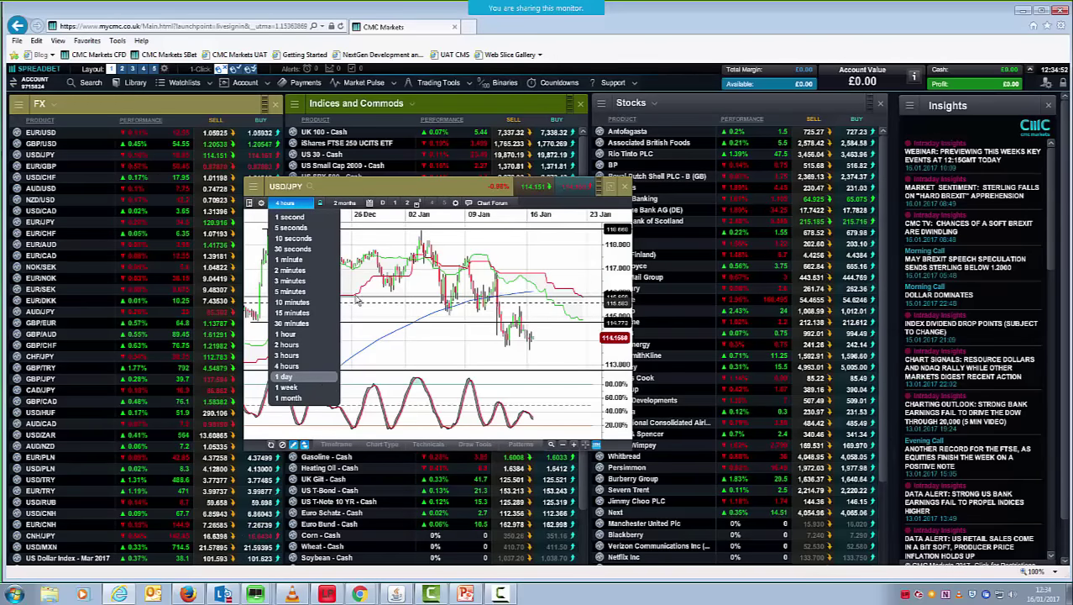
click(286, 376)
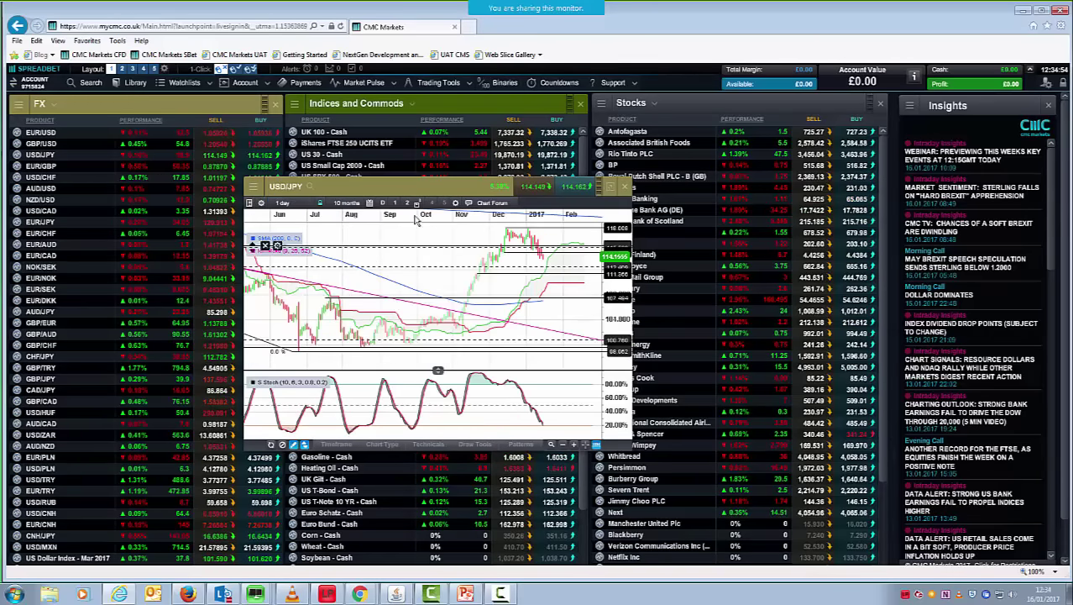
drag(409, 193, 345, 170)
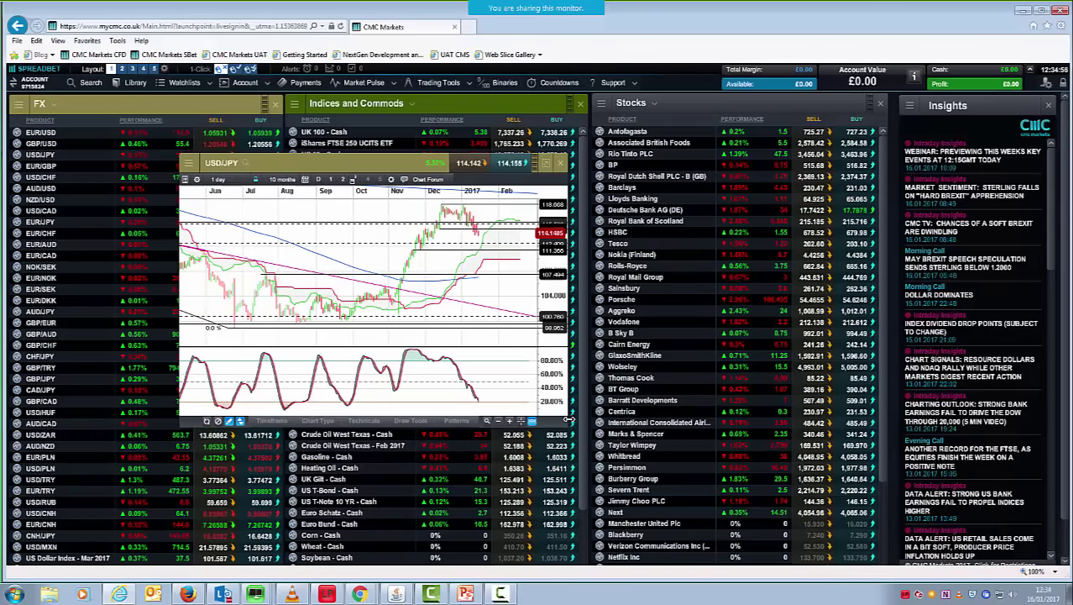
- Enlarge the USD/JPY daily chart window and zoom in to about eight months of price history
drag(569, 424, 888, 504)
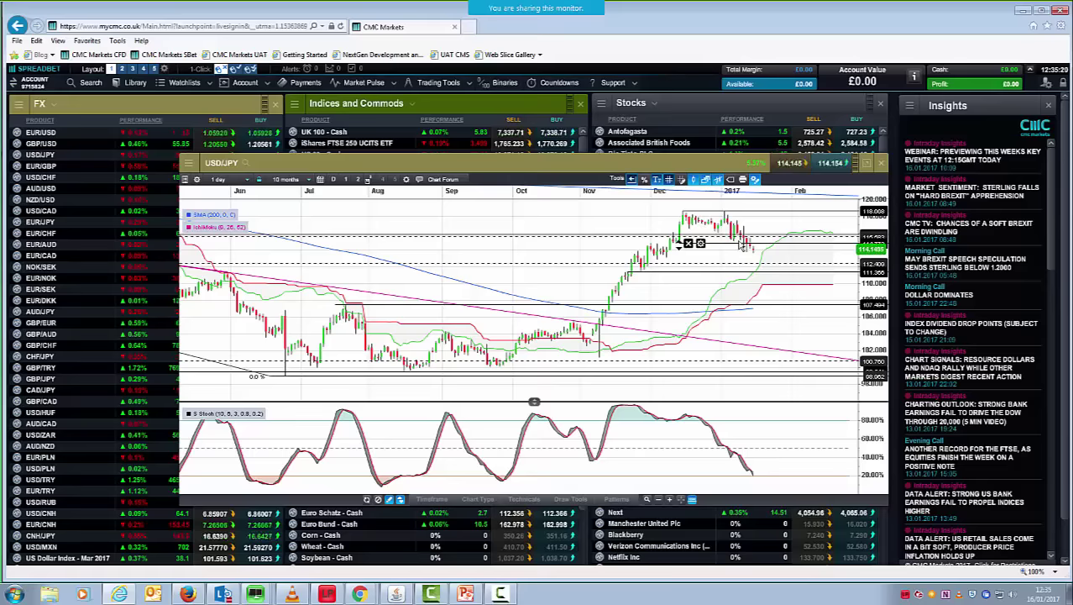
scroll(750, 248, up, 2)
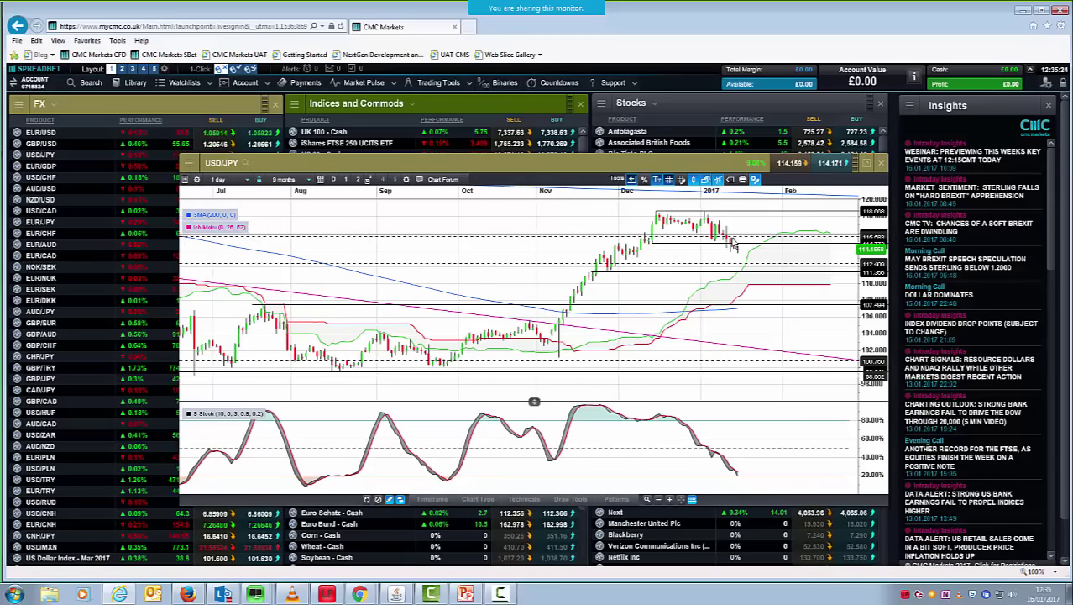
scroll(735, 241, up, 1)
scroll(715, 250, up, 1)
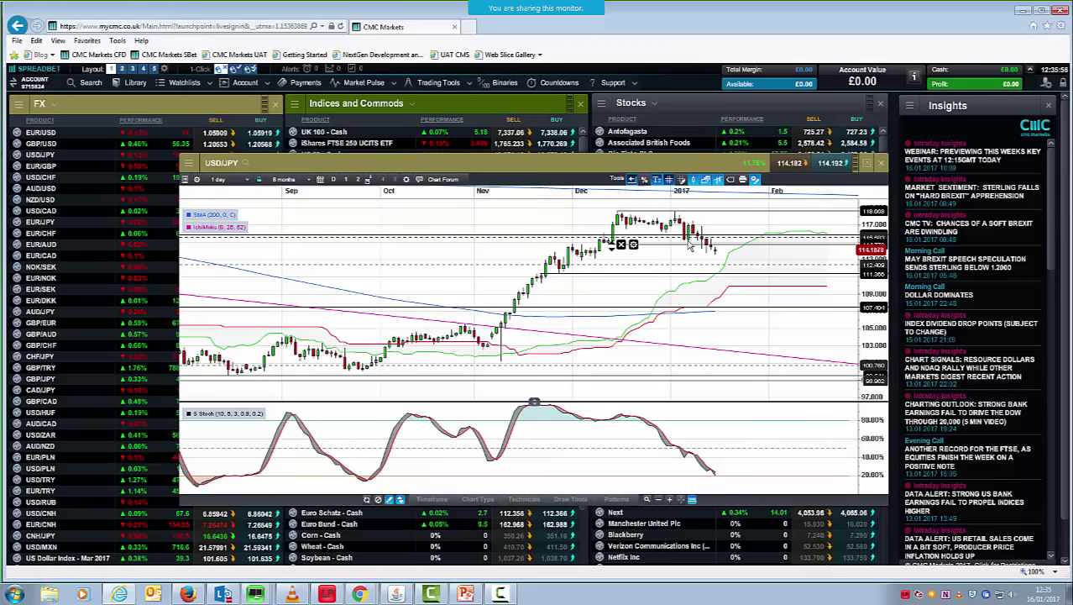
- Draw a Fib Price extension on USD/JPY from the December high down to January, then collapse Draw Tools
click(578, 500)
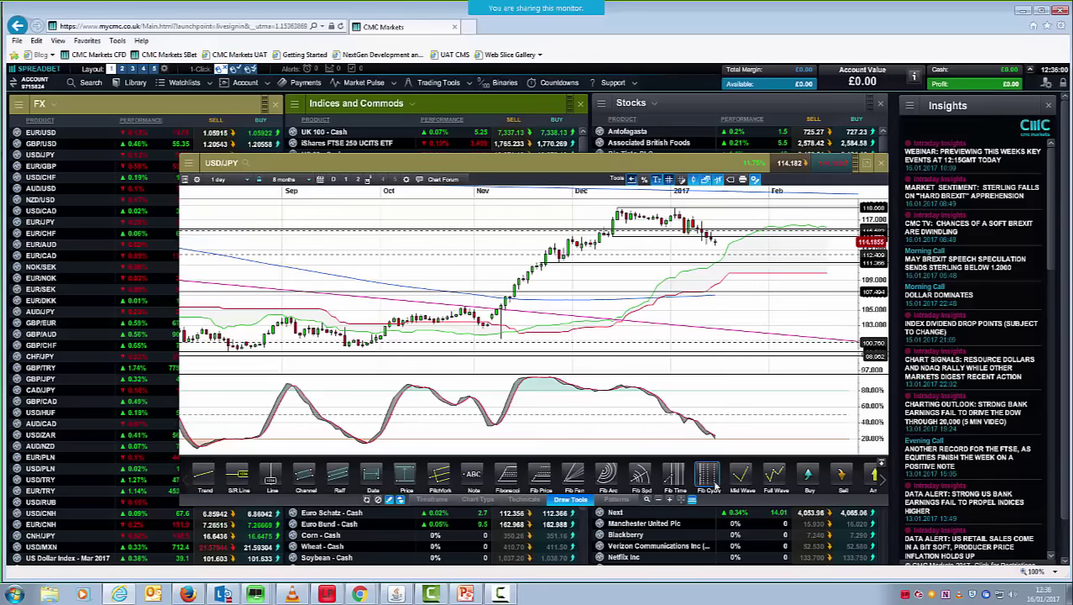
click(541, 477)
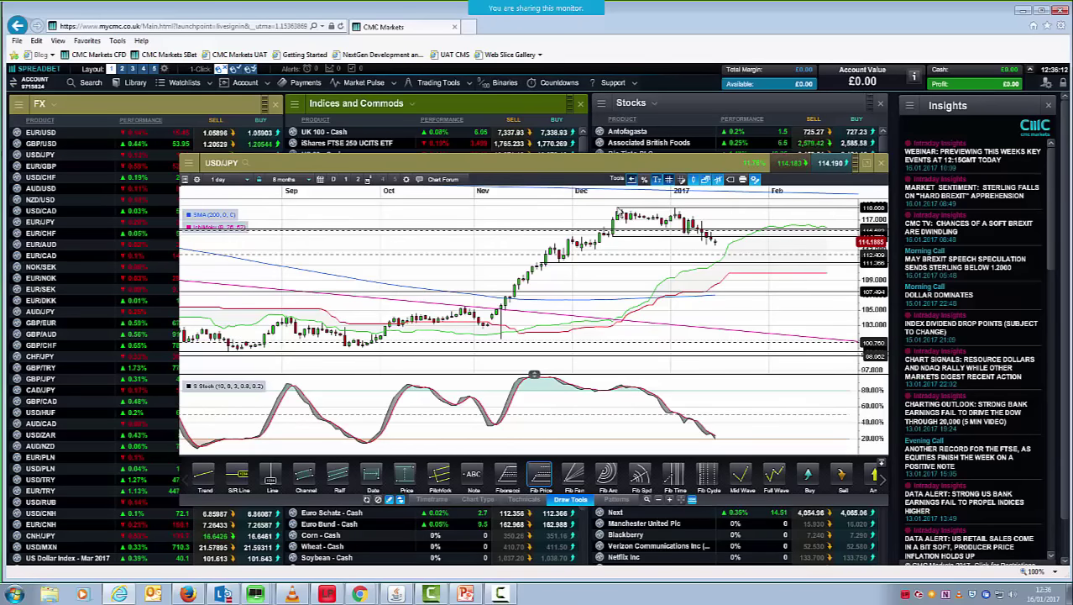
drag(618, 207, 677, 215)
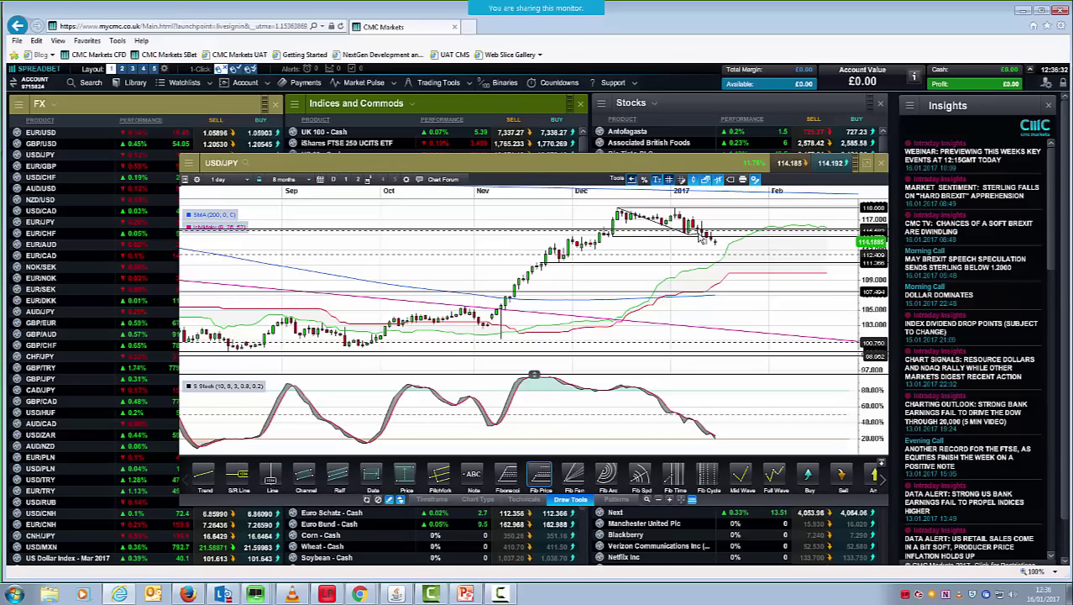
drag(701, 237, 714, 261)
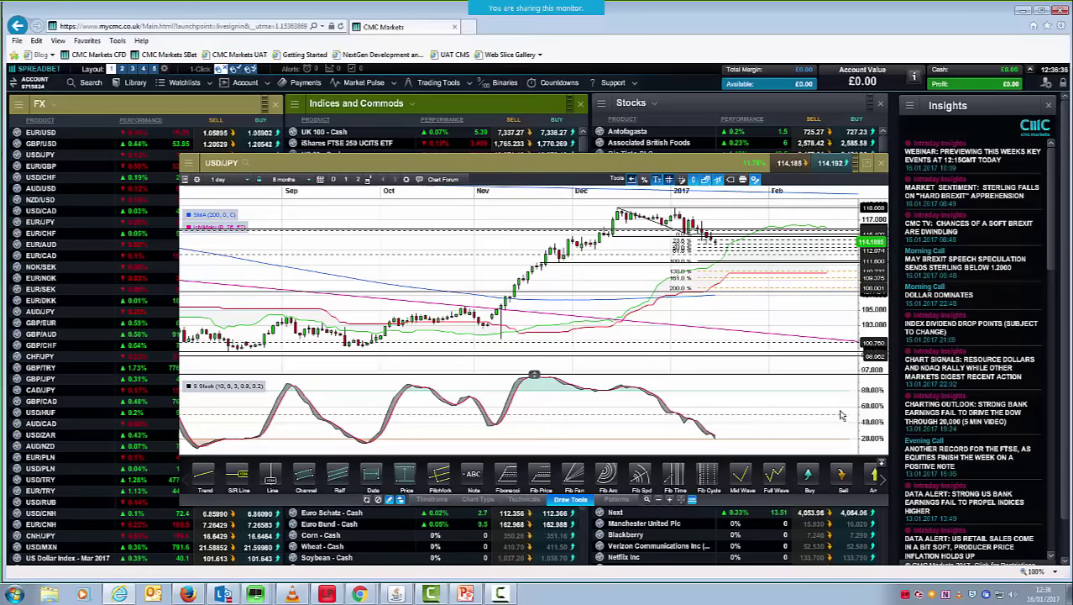
click(879, 464)
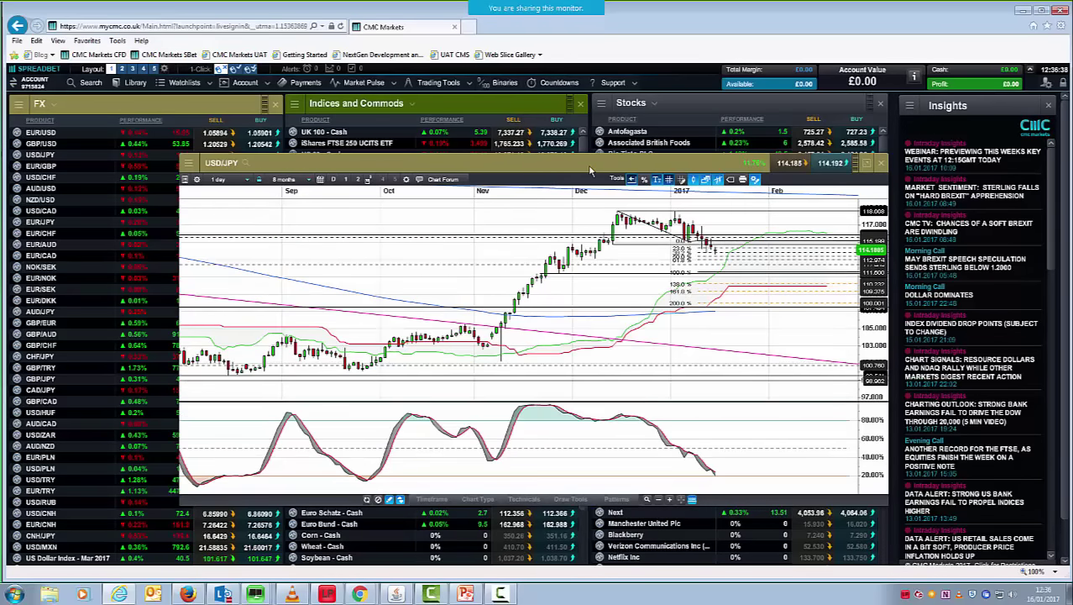
- Move the USD/JPY chart window up-left and close the support/resistance line's settings unchanged
drag(588, 165, 472, 150)
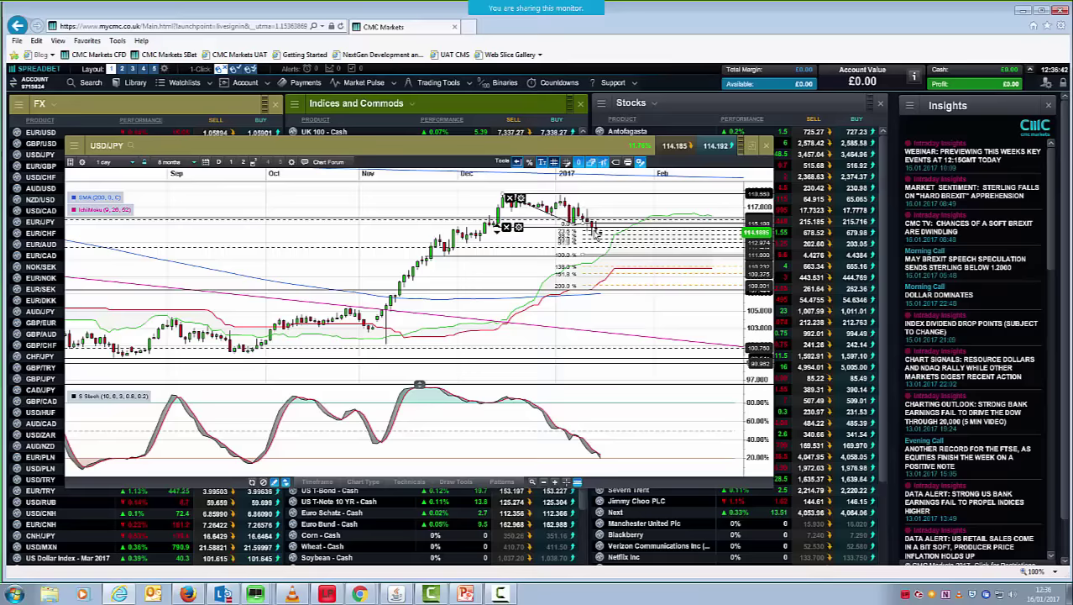
click(522, 195)
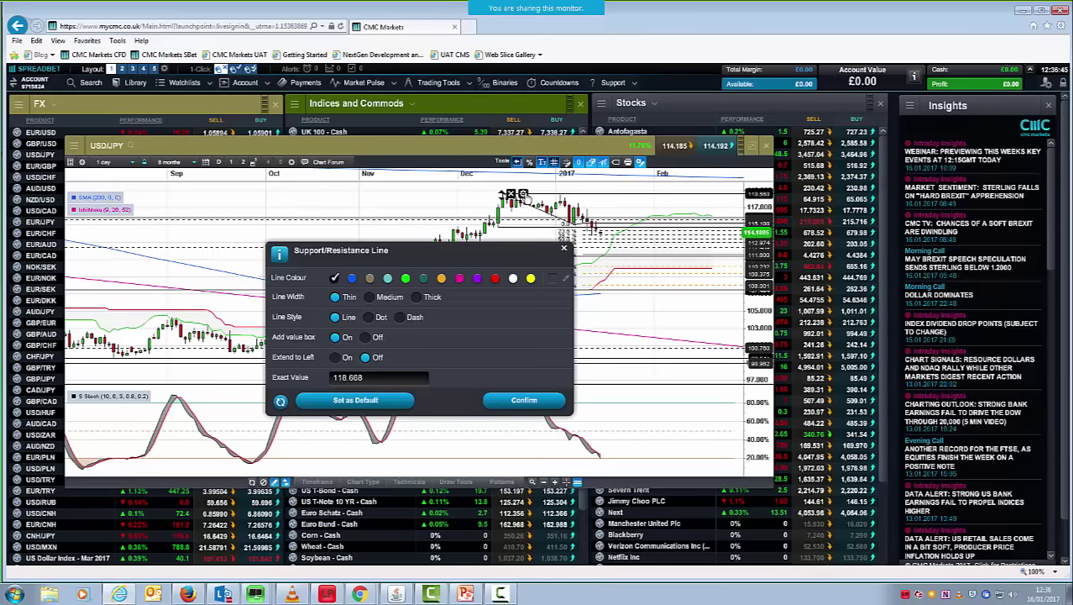
click(524, 401)
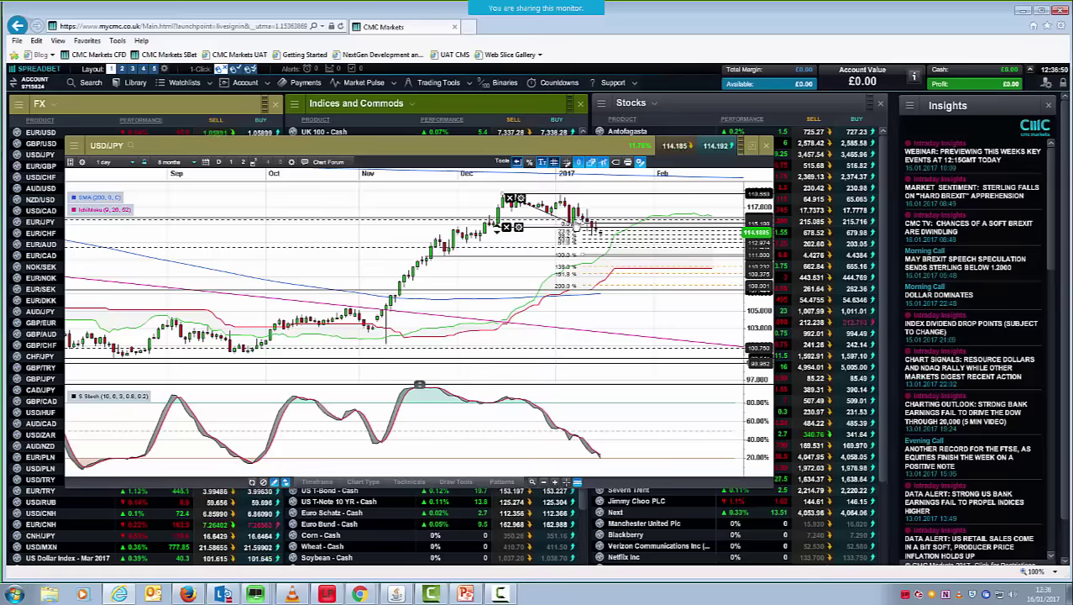
- Set the Fibonacci extension's Fib 1 to Fib 4 levels to 0 and confirm
click(520, 200)
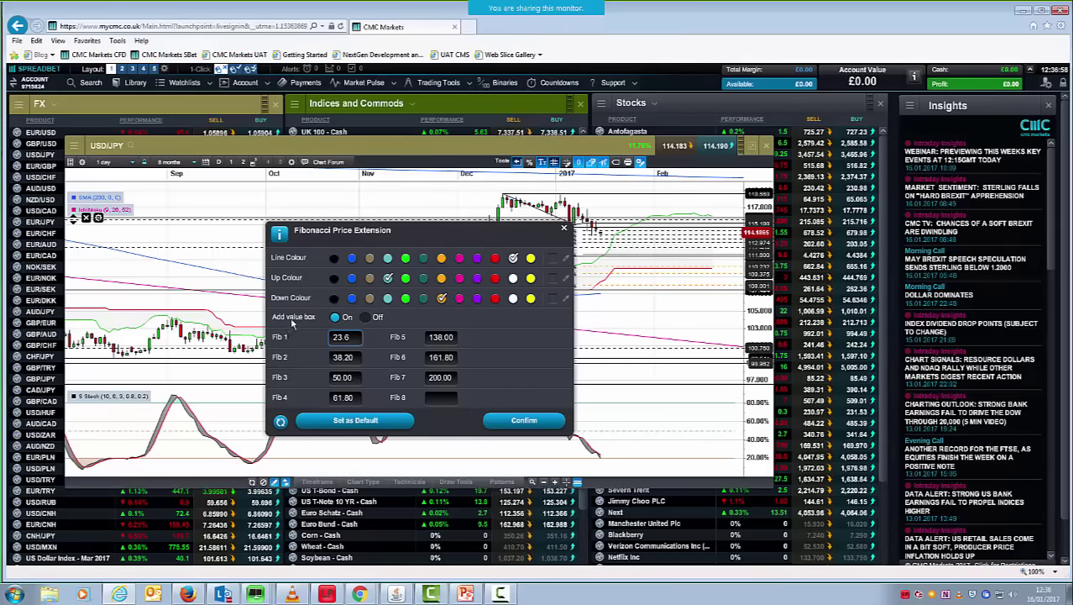
key(BackSpace)
key(BackSpace)
key(BackSpace)
key(BackSpace)
text(0)
key(Tab)
text(0)
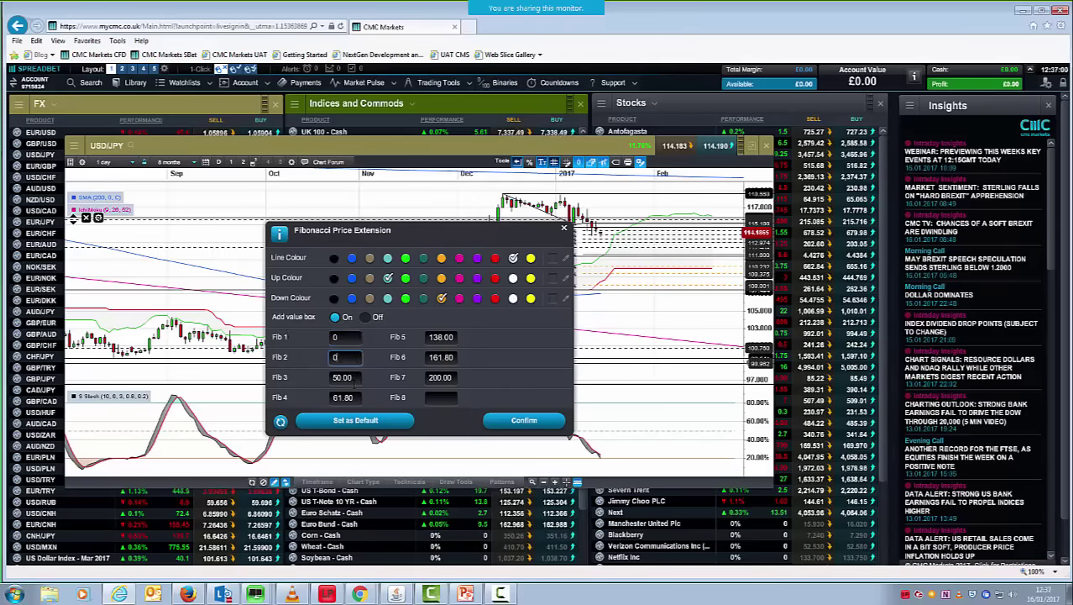
key(Tab)
text(0)
key(Tab)
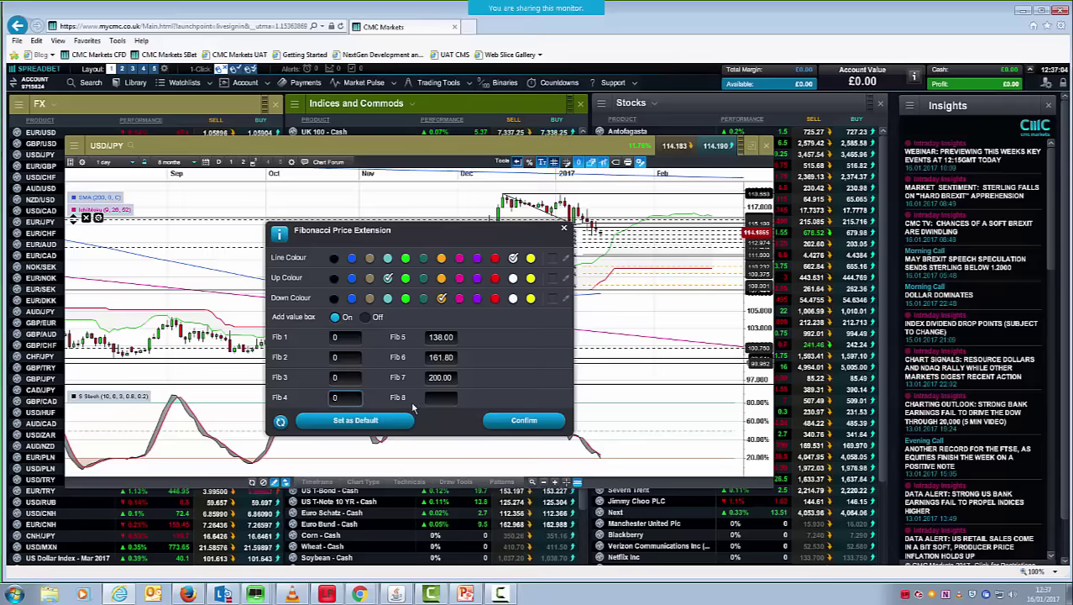
text(0)
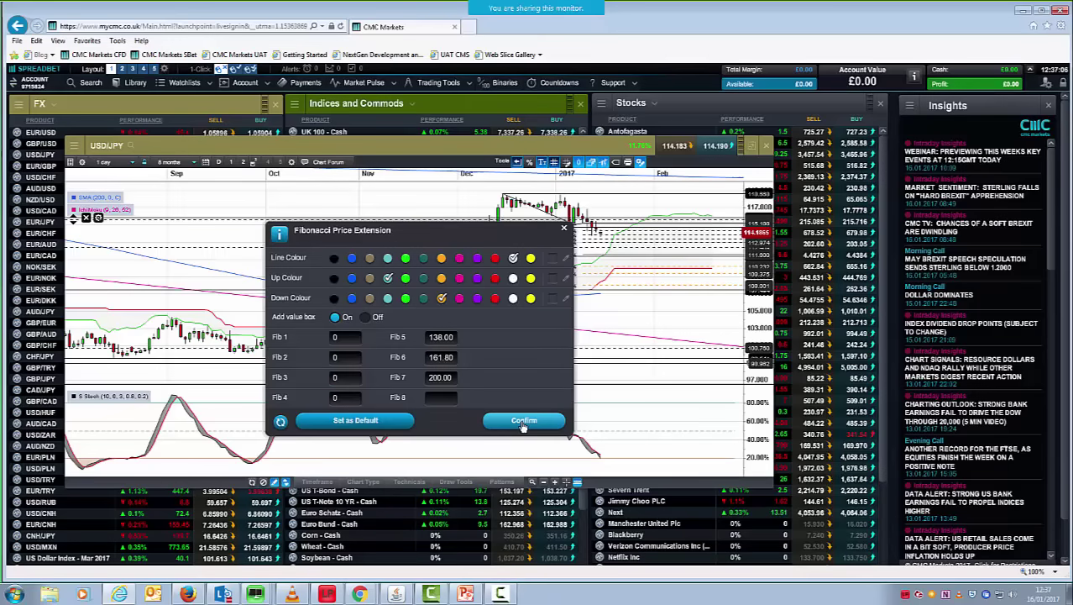
click(523, 420)
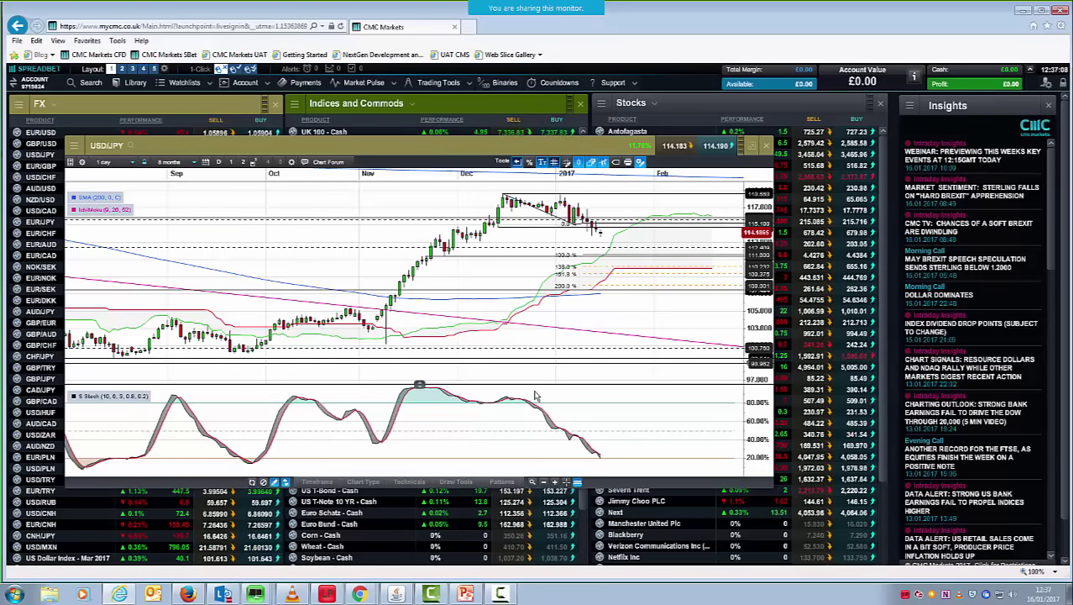
mouse_move(659, 276)
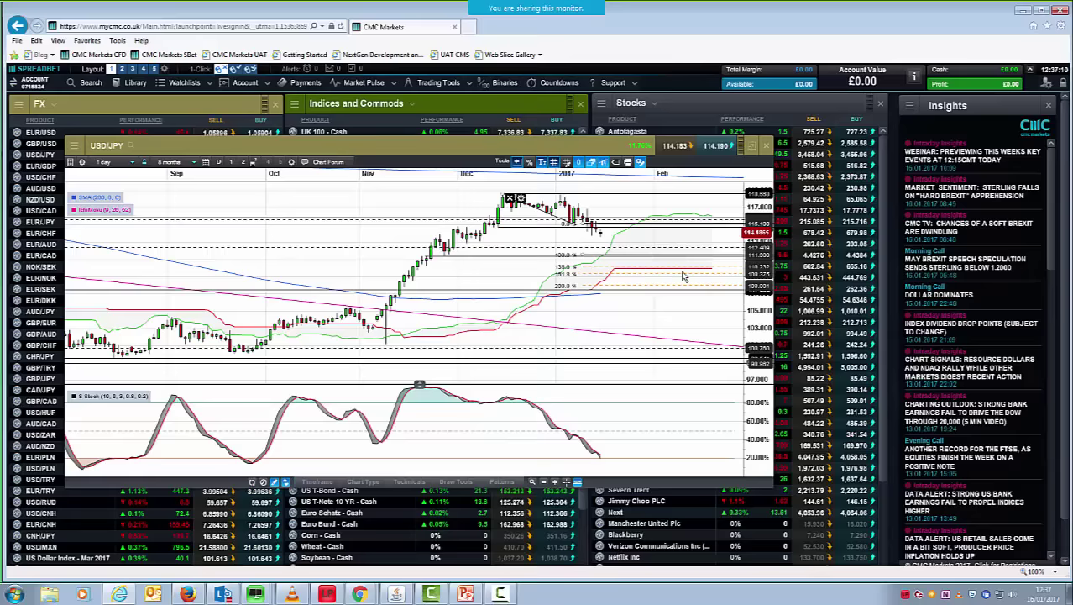
mouse_move(645, 247)
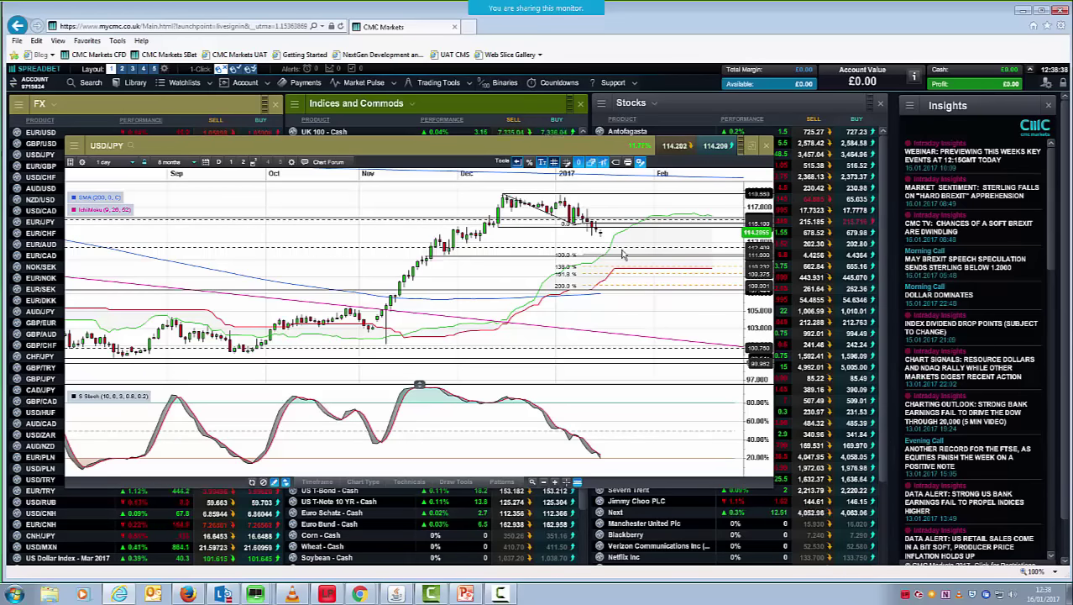
- Replace USD/JPY with a US Dollar Index Mar 2017 chart and bring the Bloomberg DXY window forward
click(768, 148)
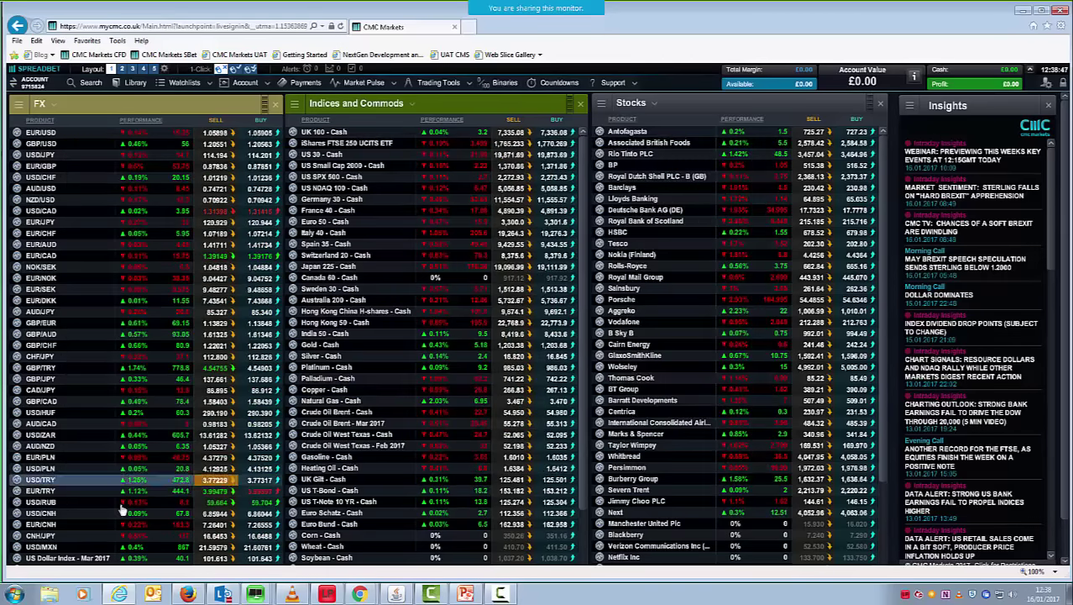
right_click(16, 558)
click(64, 408)
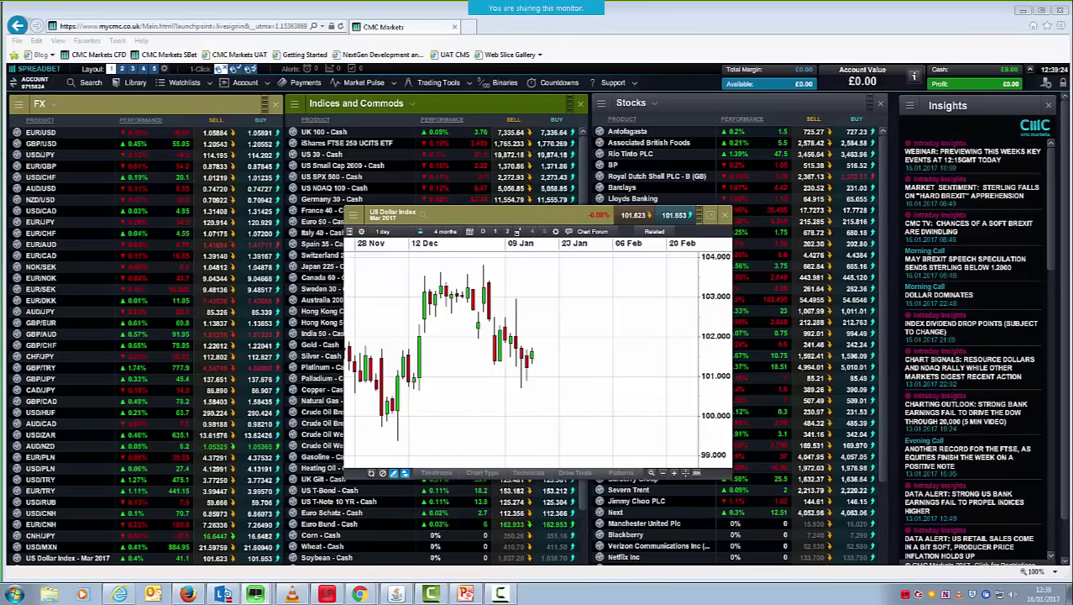
drag(947, 105, 521, 141)
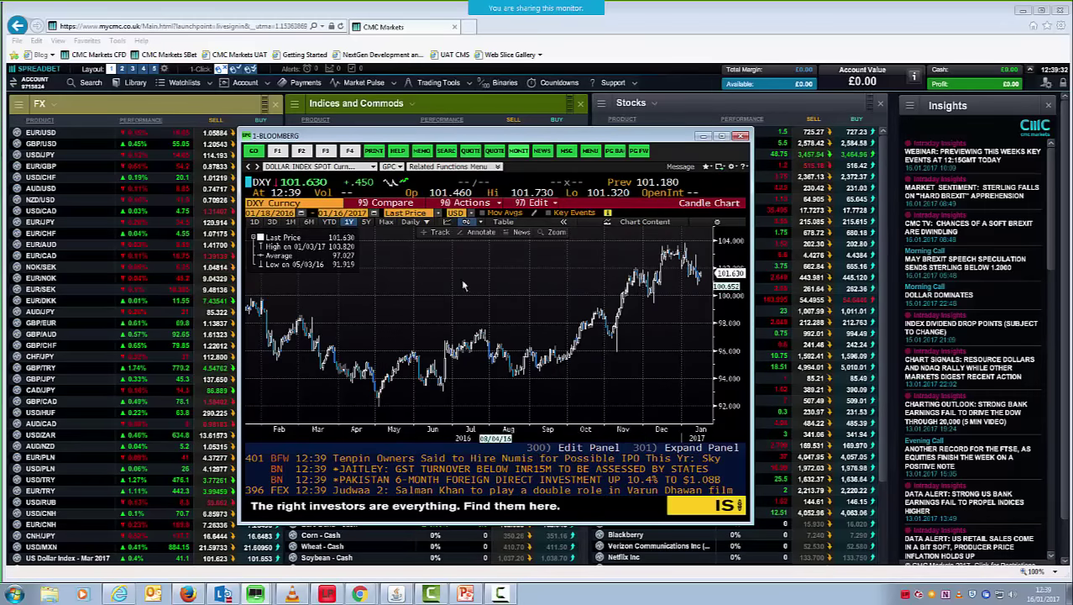
- Nudge the Bloomberg DXY window slightly, then switch back to the CMC platform with Alt+Tab
click(308, 225)
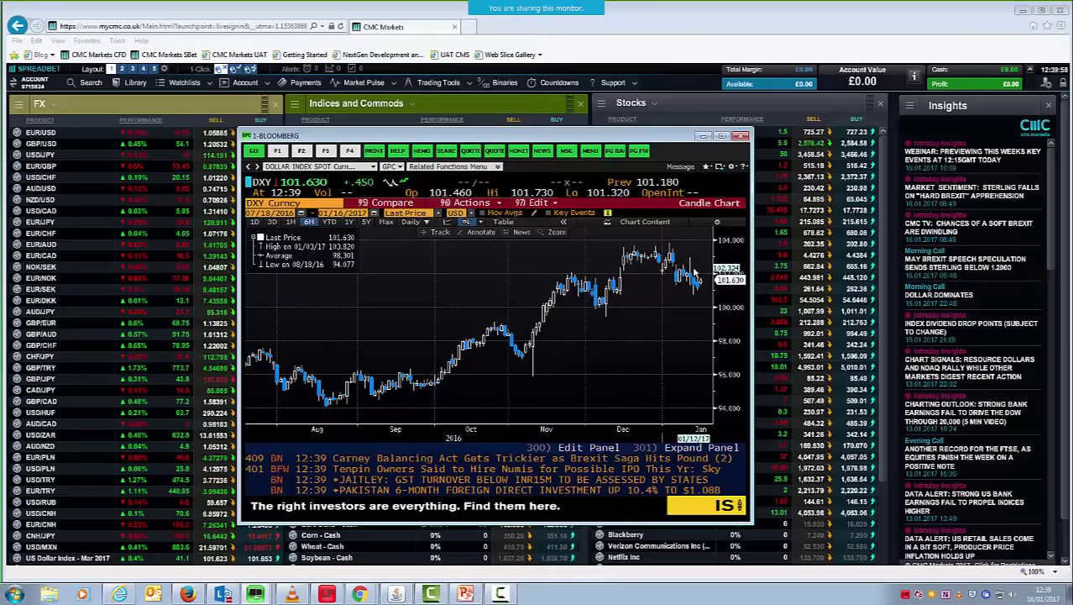
mouse_move(607, 311)
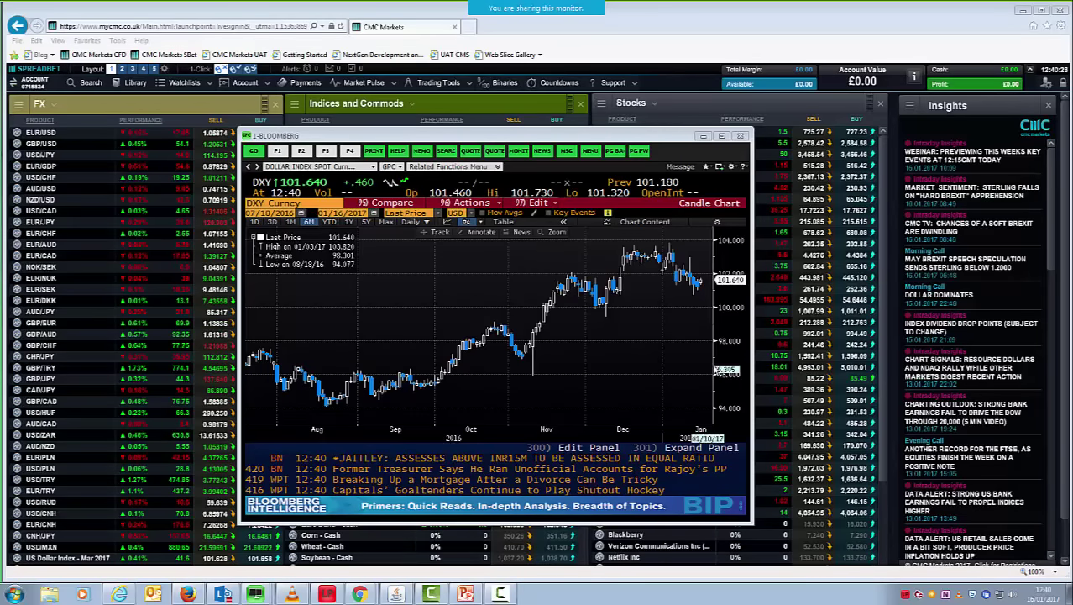
drag(649, 138, 660, 143)
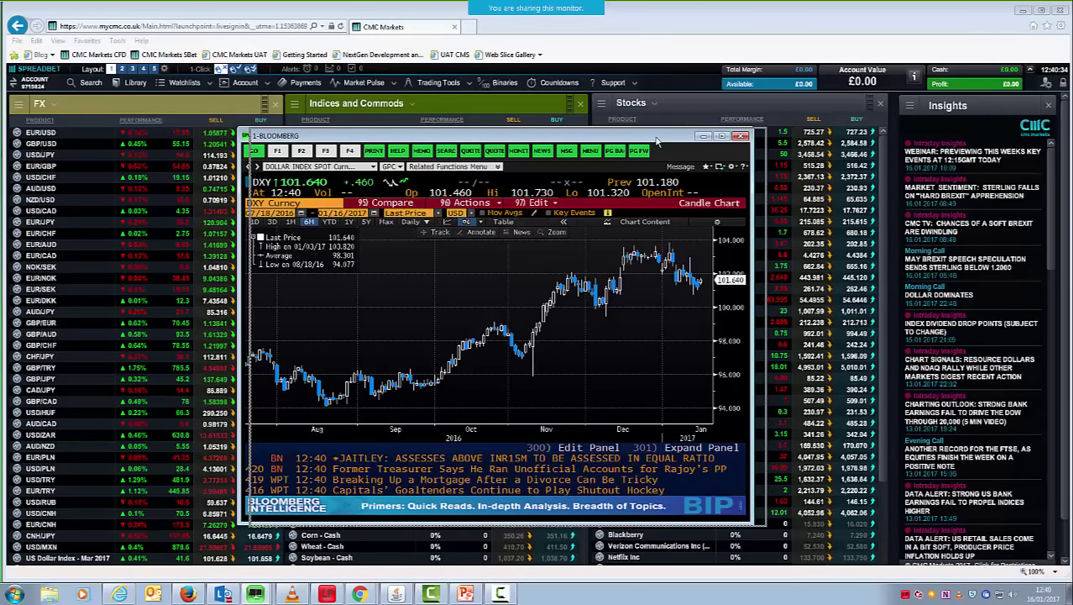
key(alt+Tab)
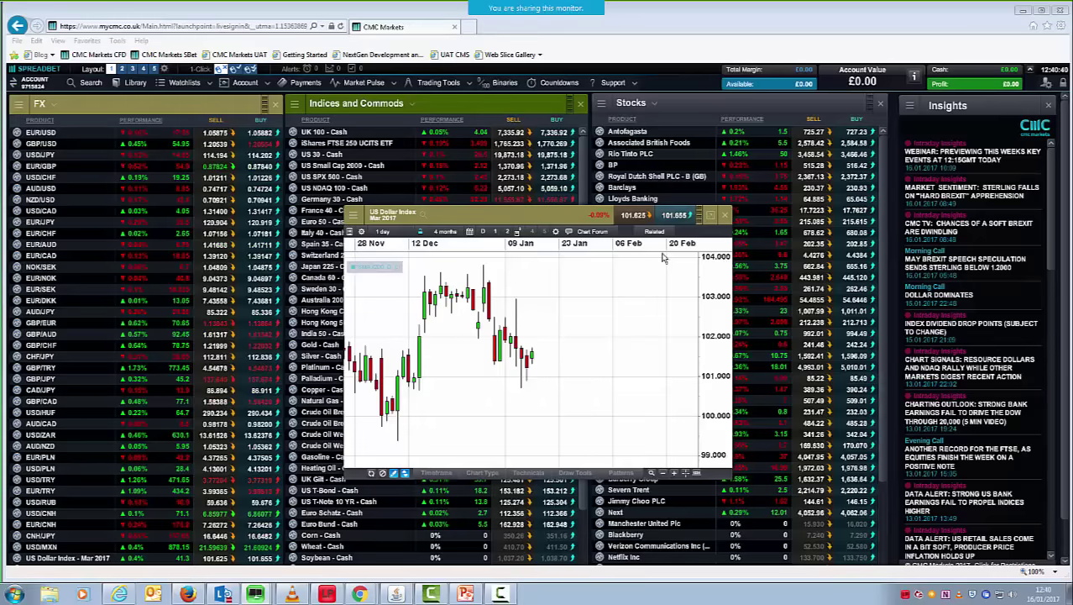
- Close the US Dollar Index Mar 2017 chart popup
click(726, 217)
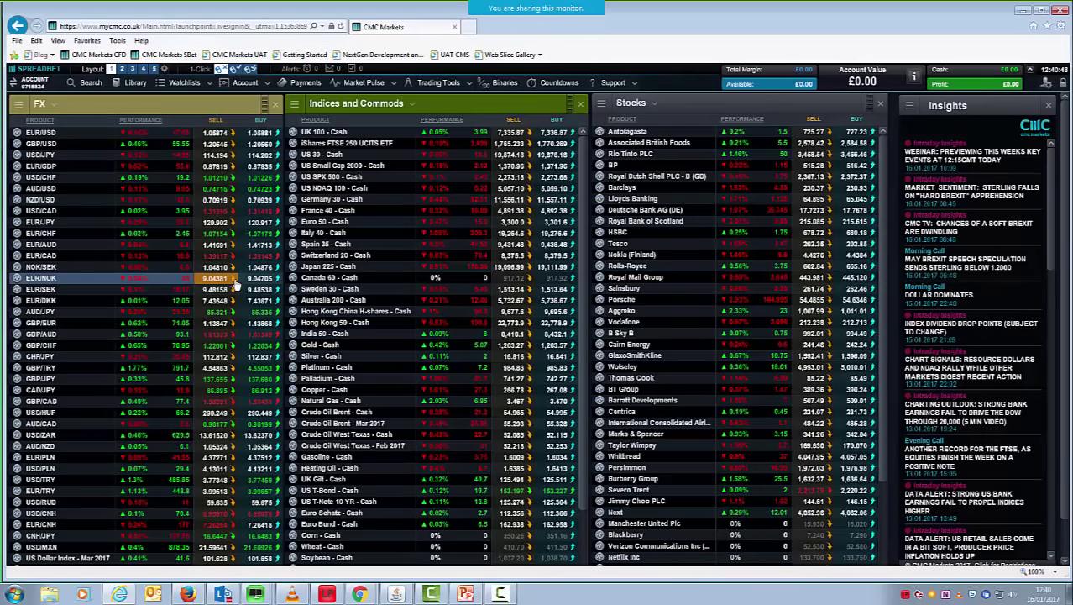
- Open the saved UK 100 - Cash chart and switch it to 4-hour bars
click(292, 133)
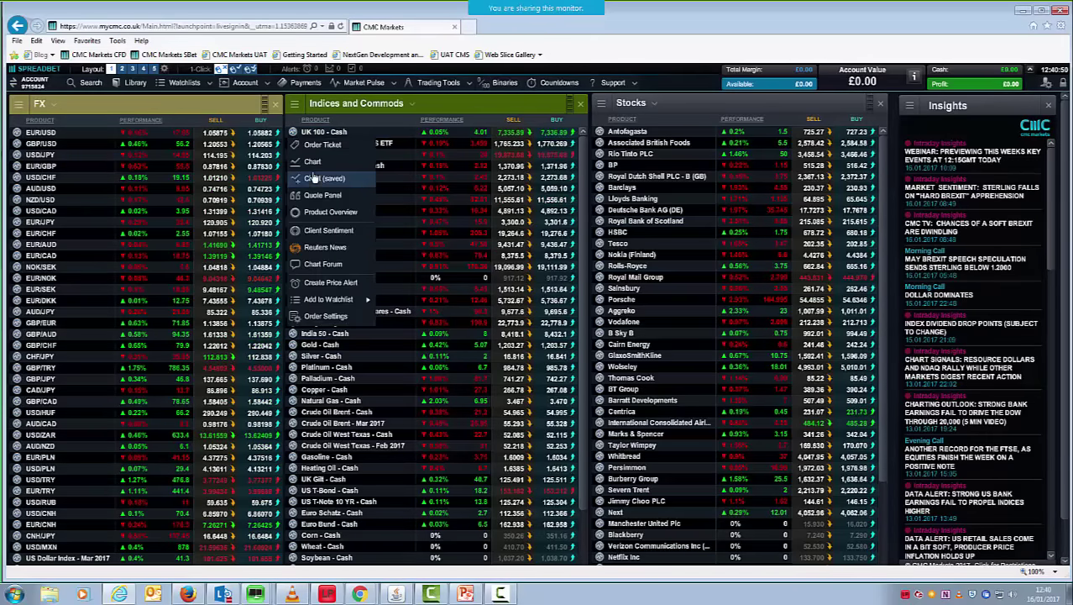
click(313, 178)
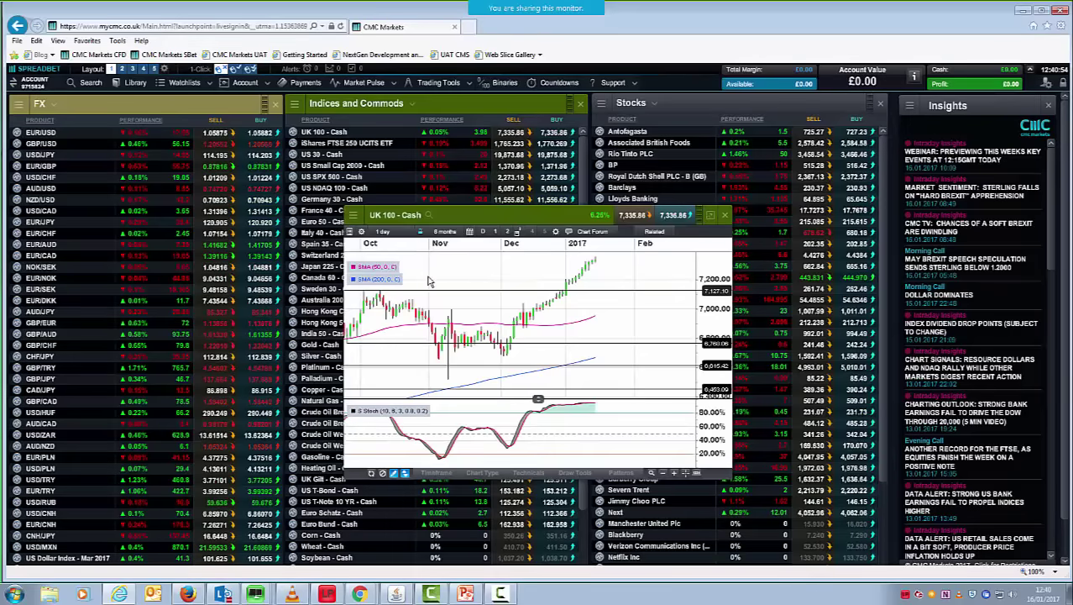
click(385, 232)
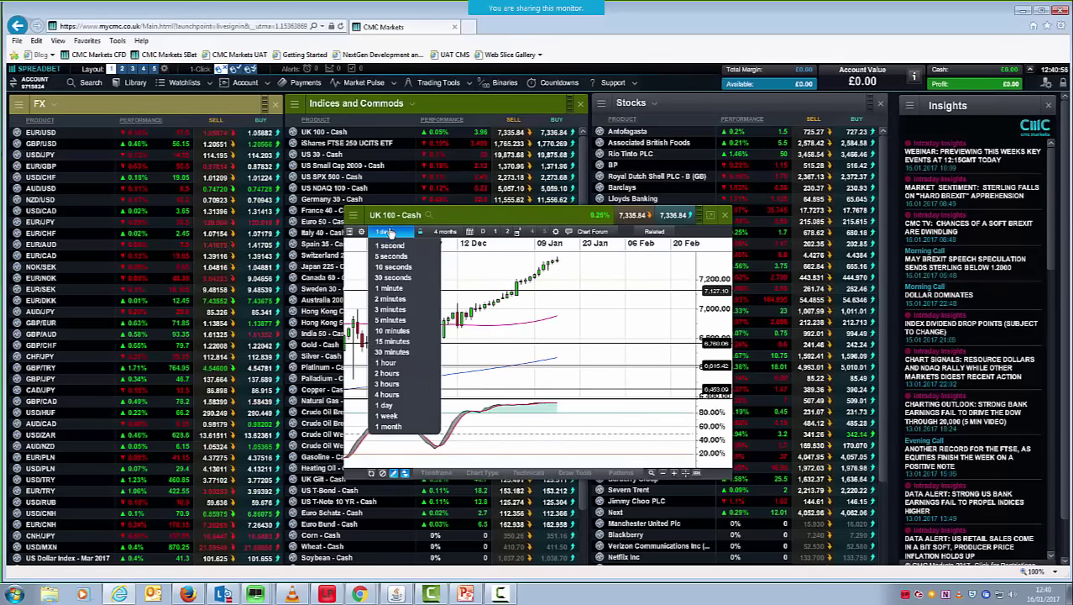
click(388, 395)
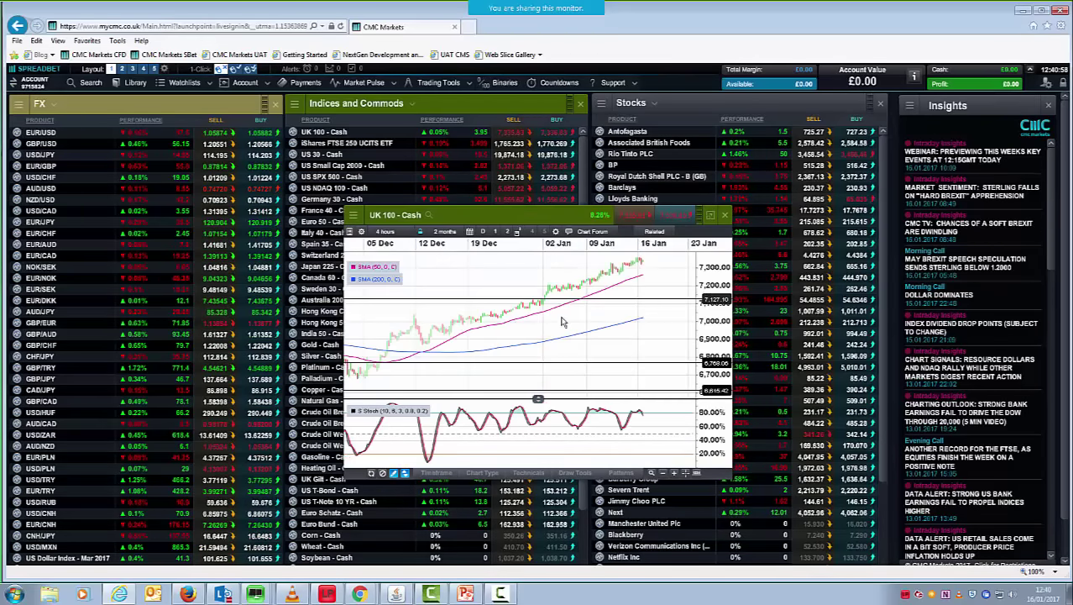
scroll(571, 316, up, 3)
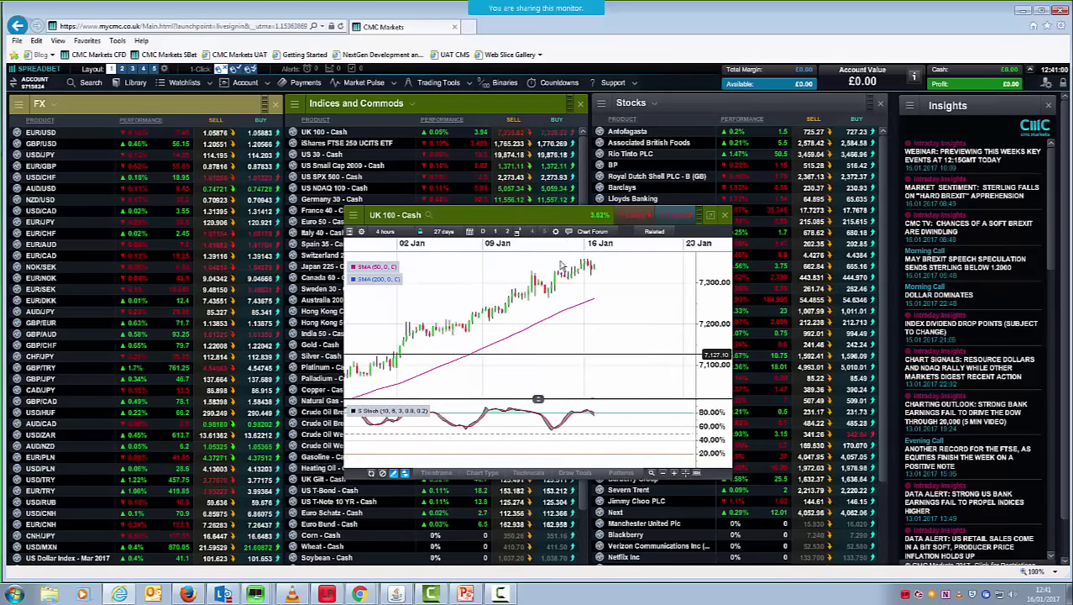
scroll(567, 314, down, 3)
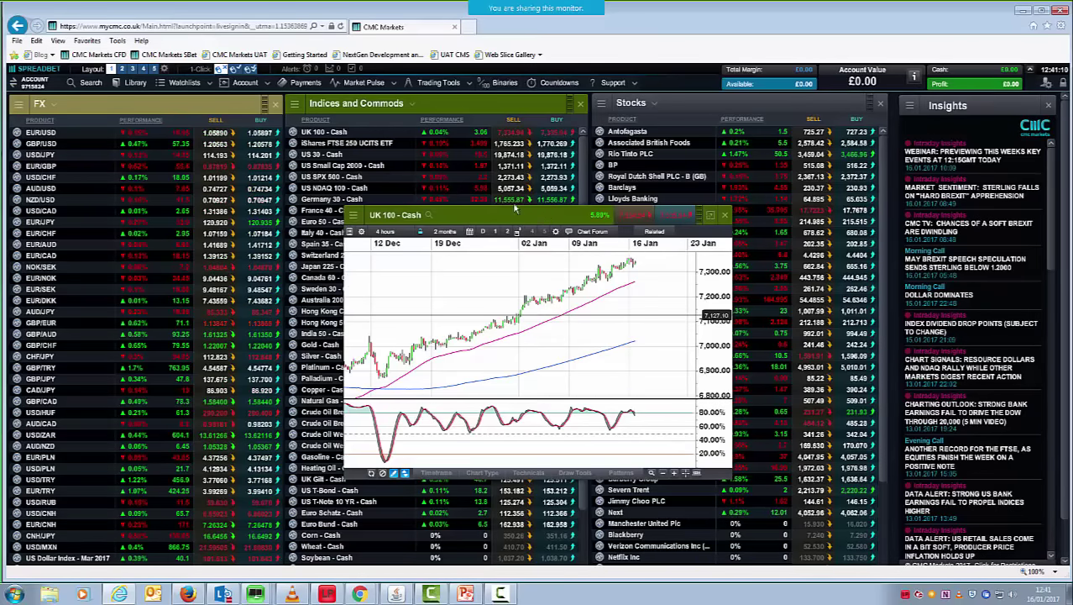
- Reposition the UK 100 chart window up and further to the left
drag(547, 218, 493, 196)
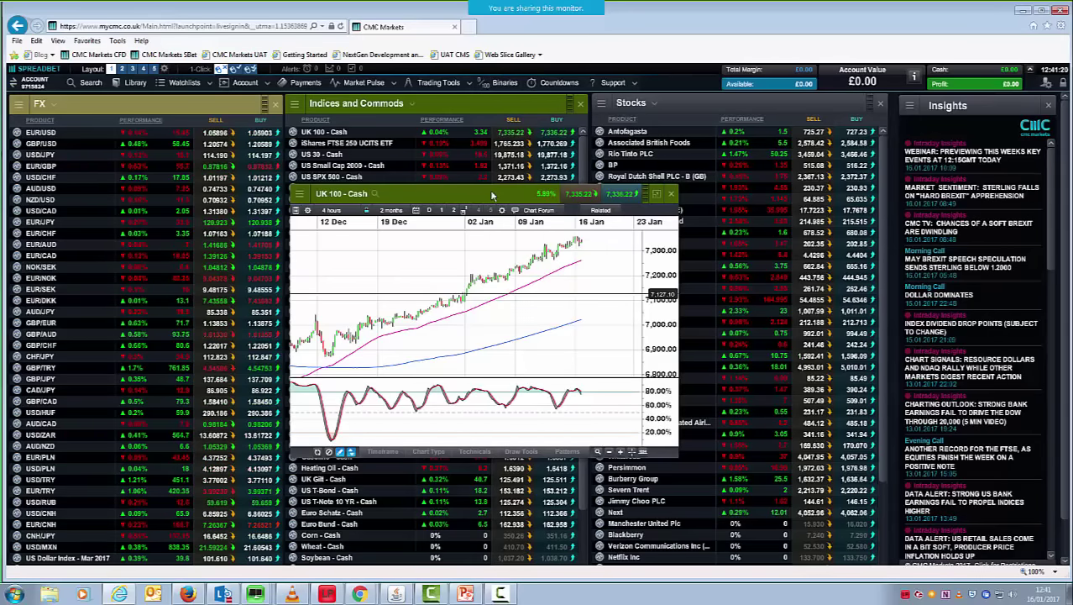
scroll(437, 291, down, 2)
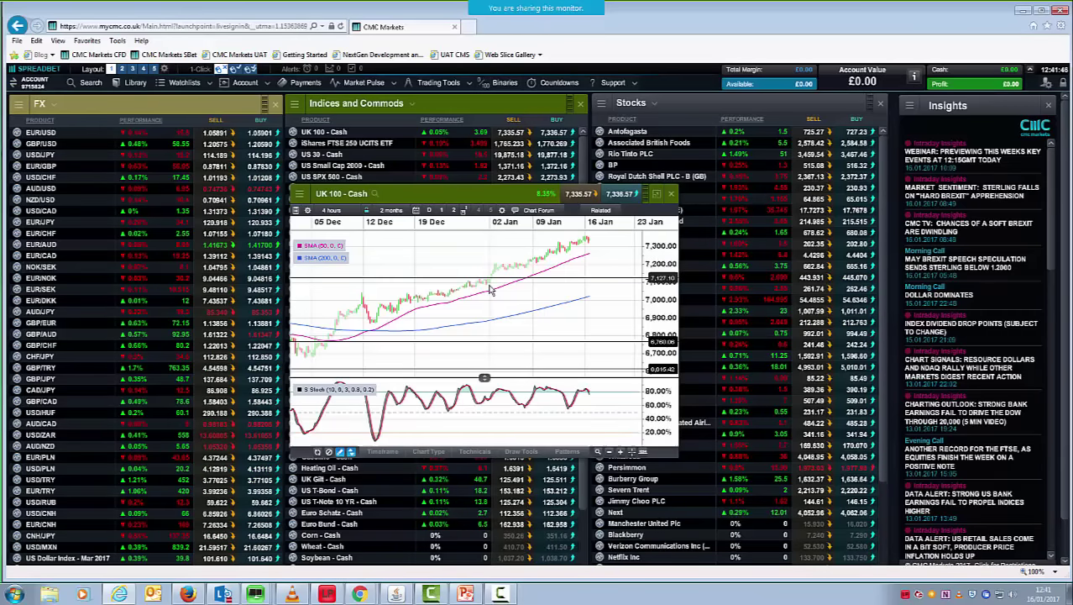
mouse_move(298, 342)
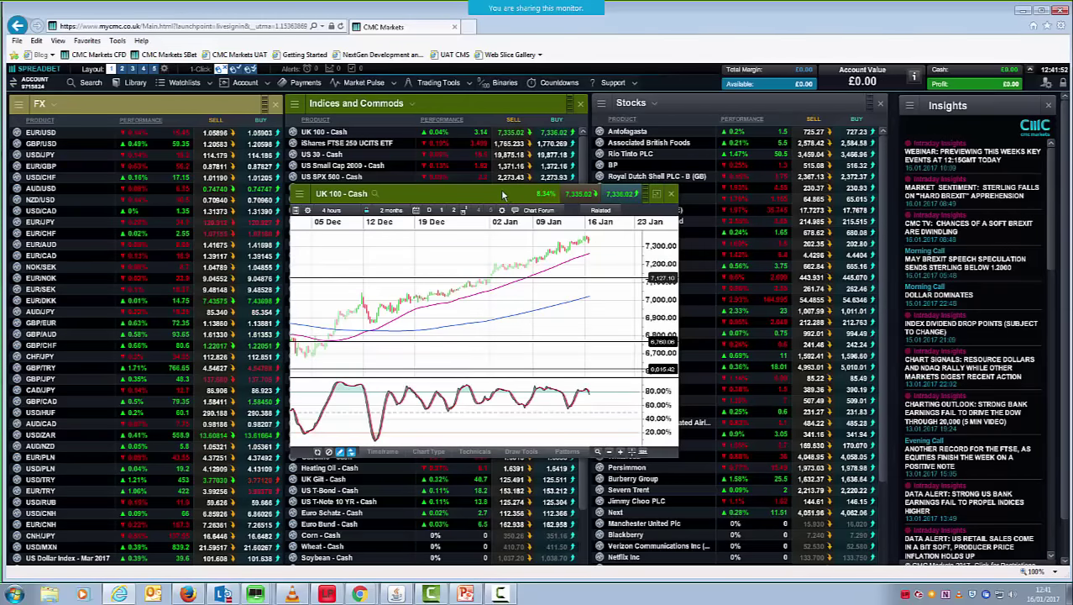
drag(506, 194, 498, 194)
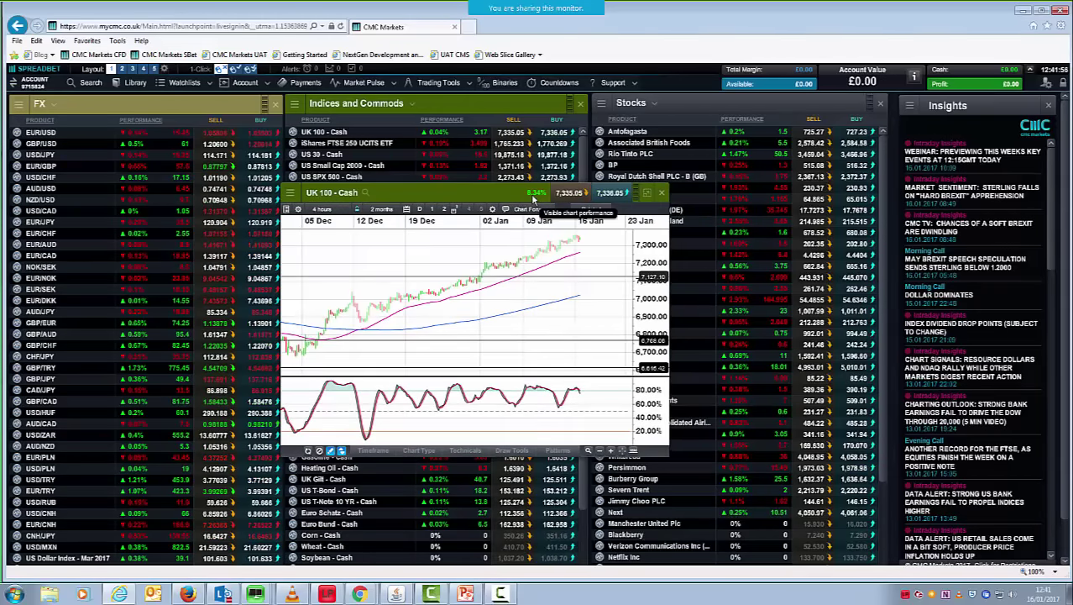
drag(493, 194, 468, 190)
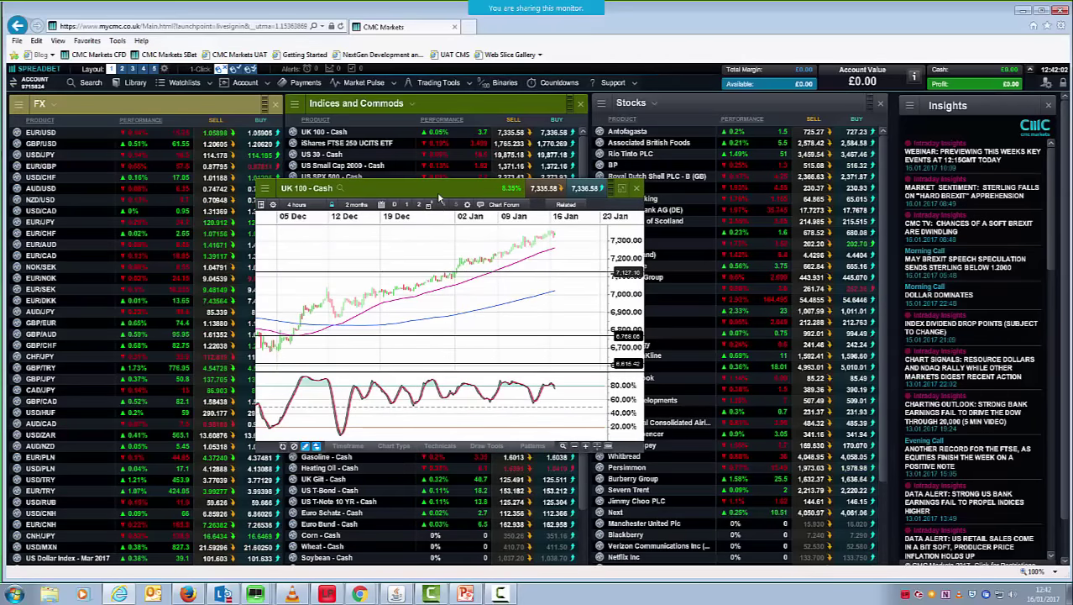
drag(442, 193, 412, 190)
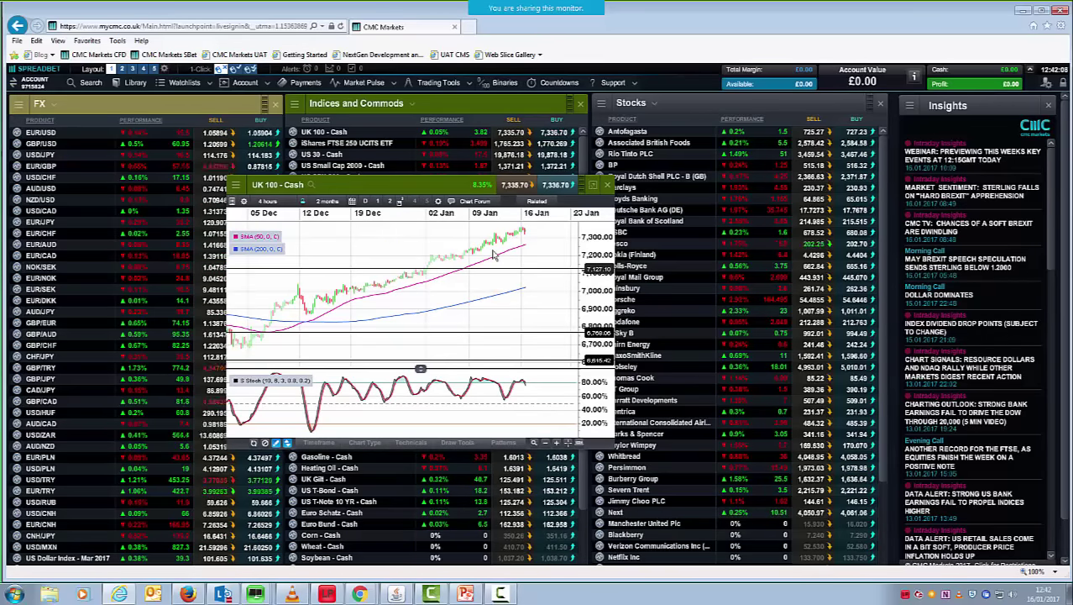
- Switch the UK 100 chart to daily bars and zoom in to show from October
click(282, 204)
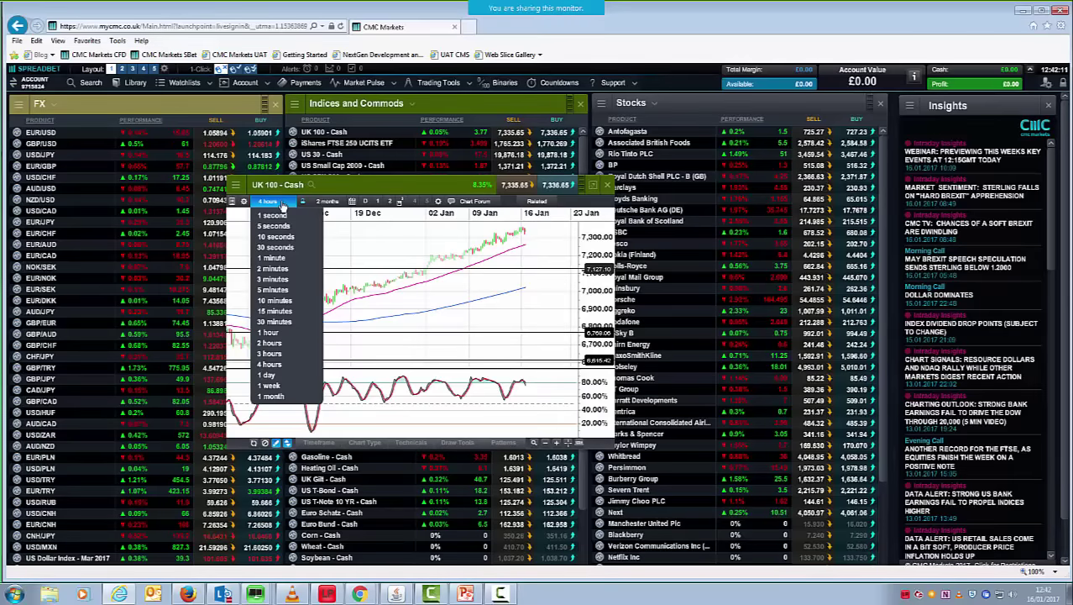
click(283, 380)
scroll(399, 276, up, 3)
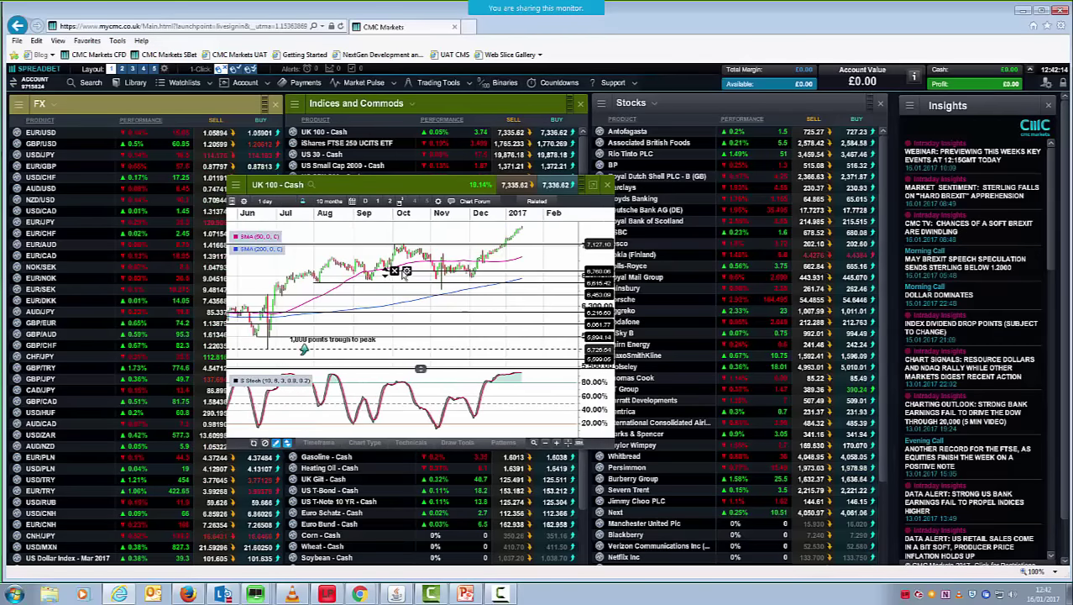
scroll(402, 277, up, 3)
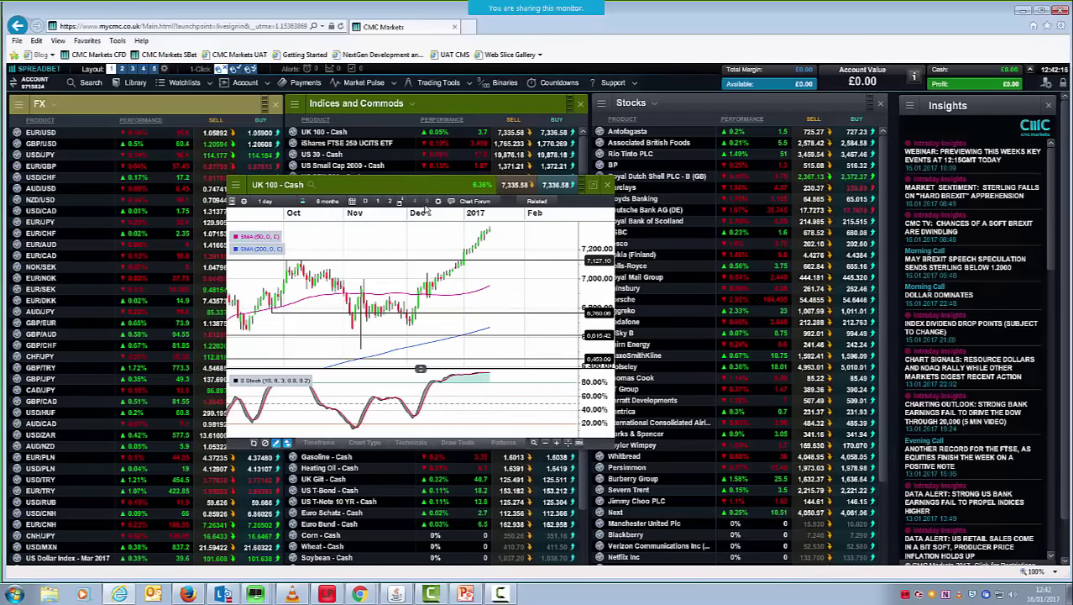
- Adjust the UK 100 chart window's position, then close the chart
drag(453, 215, 475, 222)
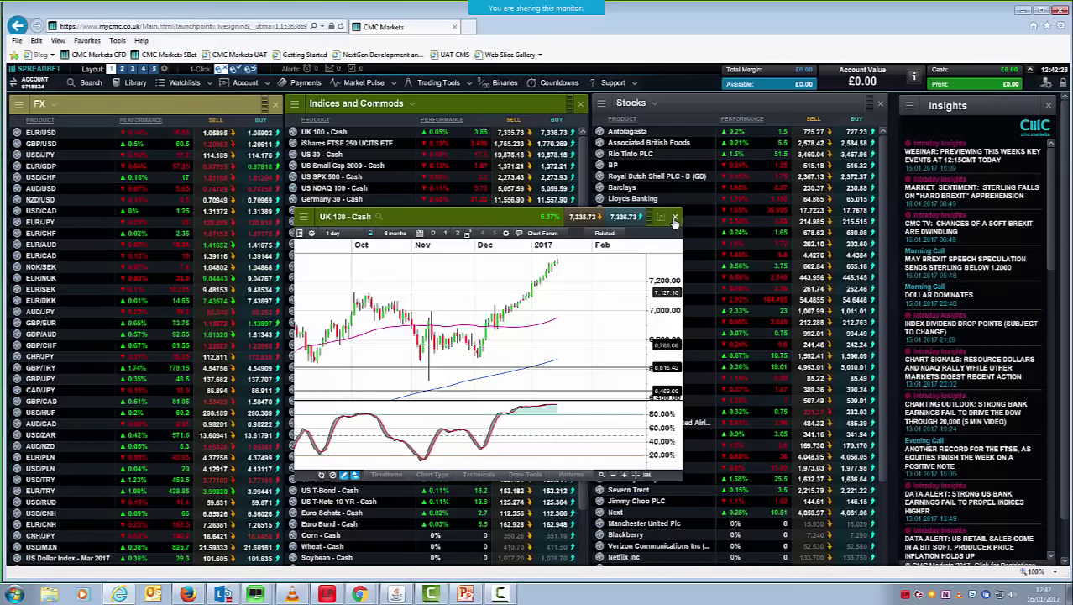
drag(481, 221, 459, 224)
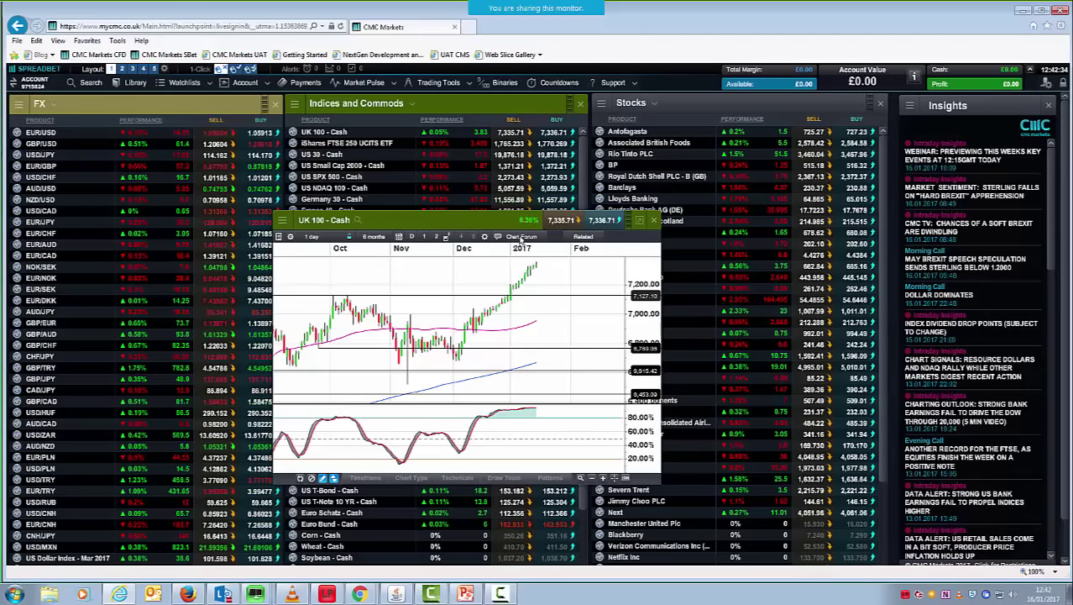
drag(498, 225, 470, 212)
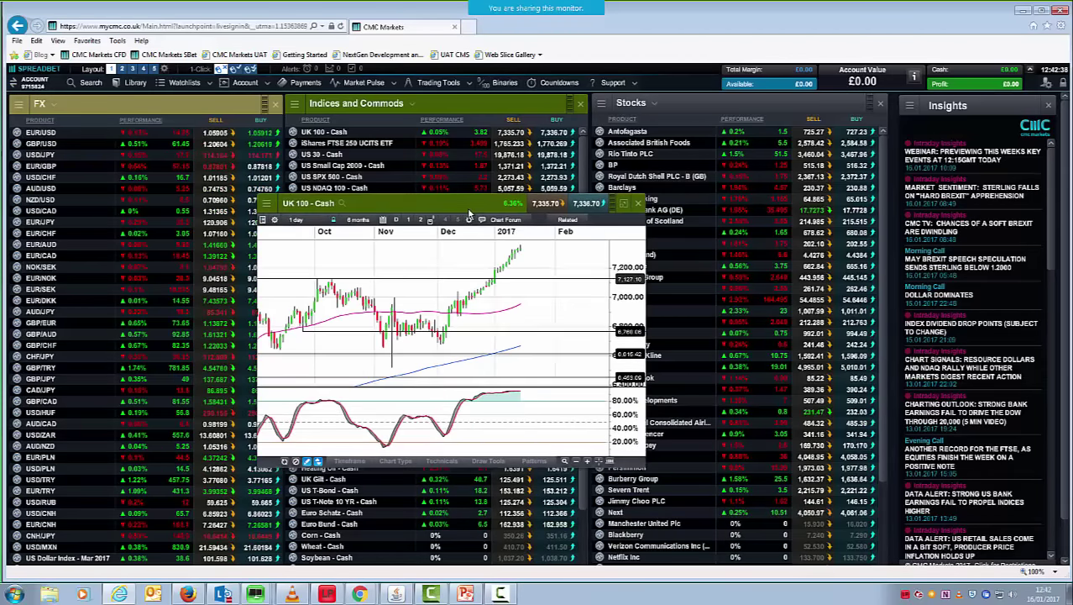
click(636, 206)
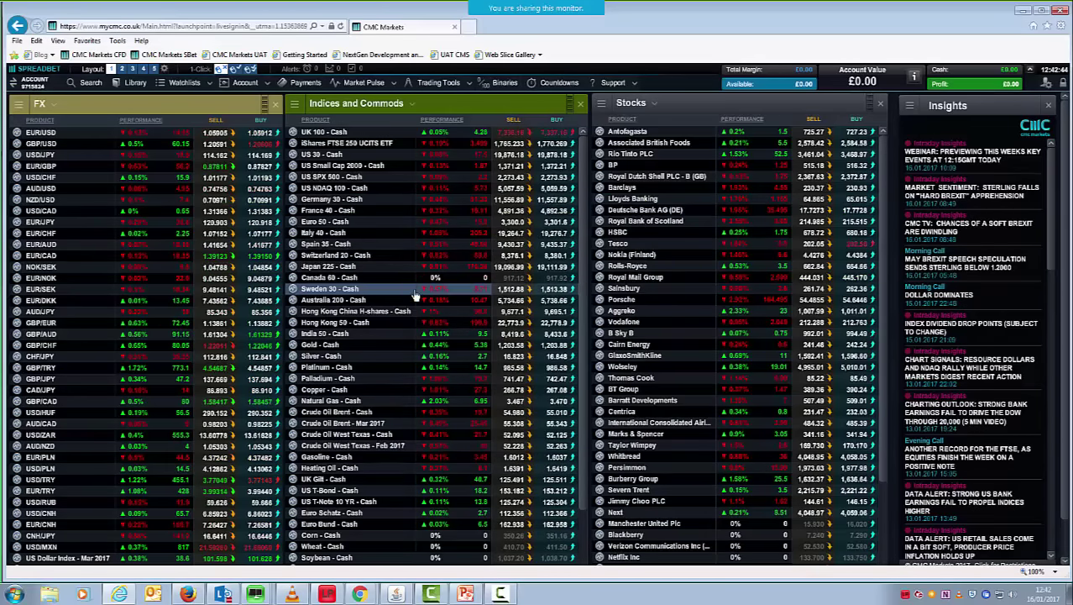
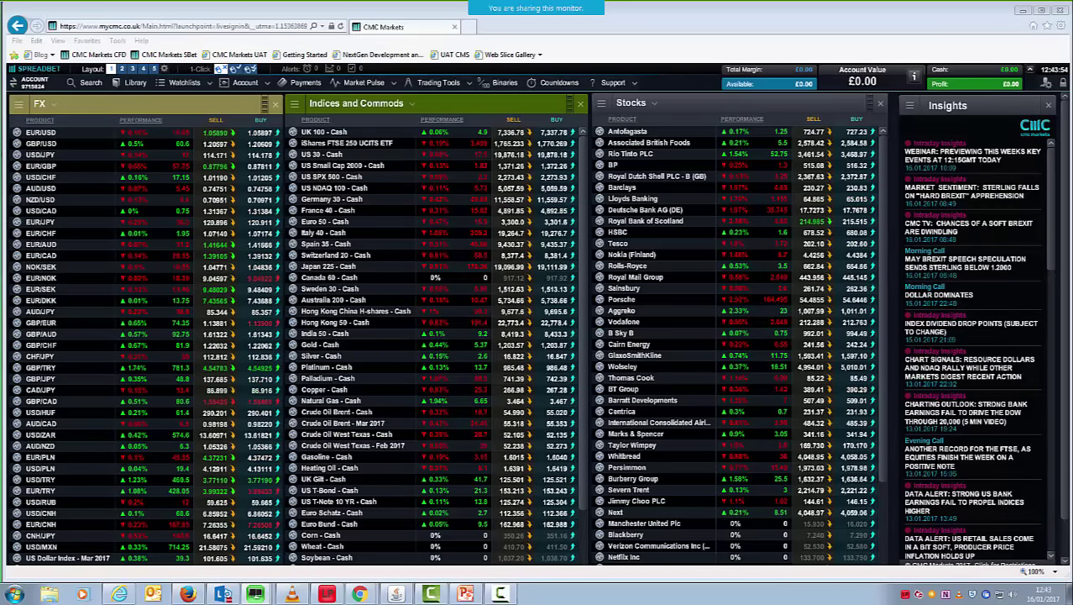
- Switch the retail sales chart to a longer monthly date range
drag(713, 104, 455, 149)
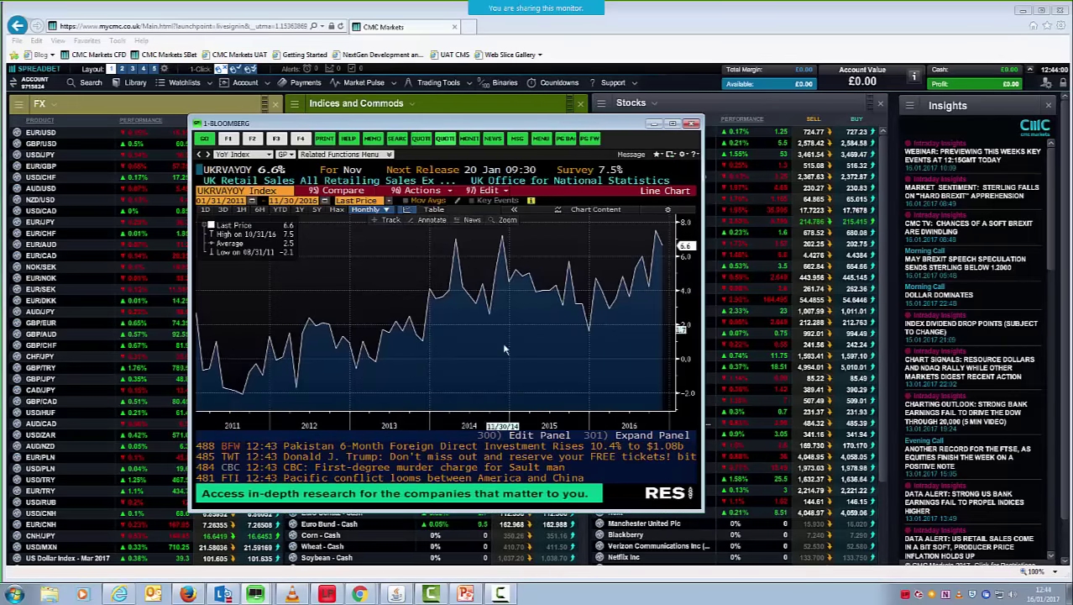
click(370, 210)
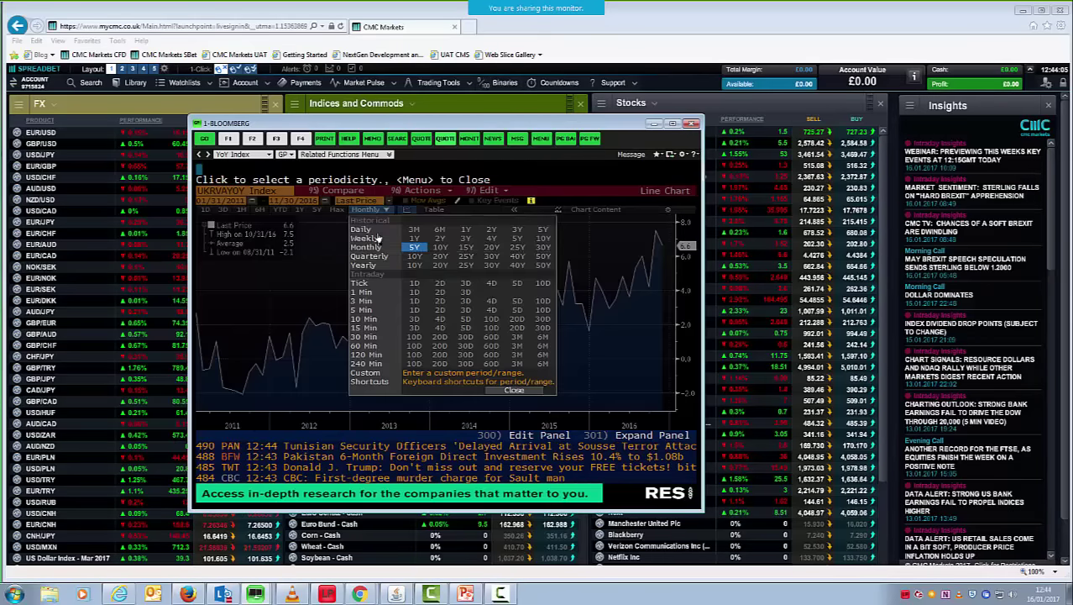
click(467, 248)
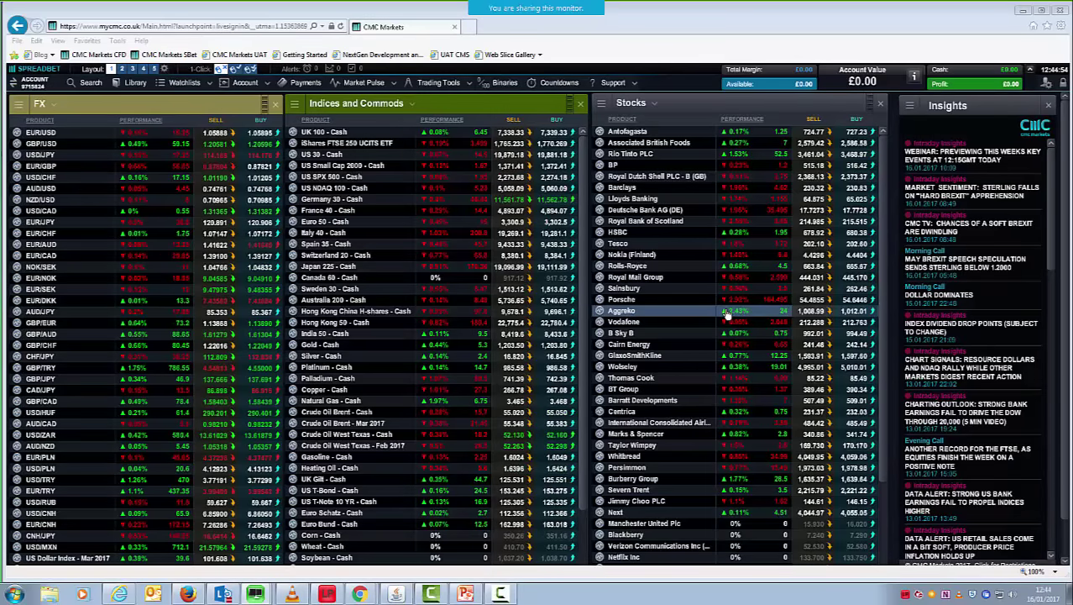
- Chart Gold - Cash, then move the window up-left, enlarge it and zoom
right_click(294, 352)
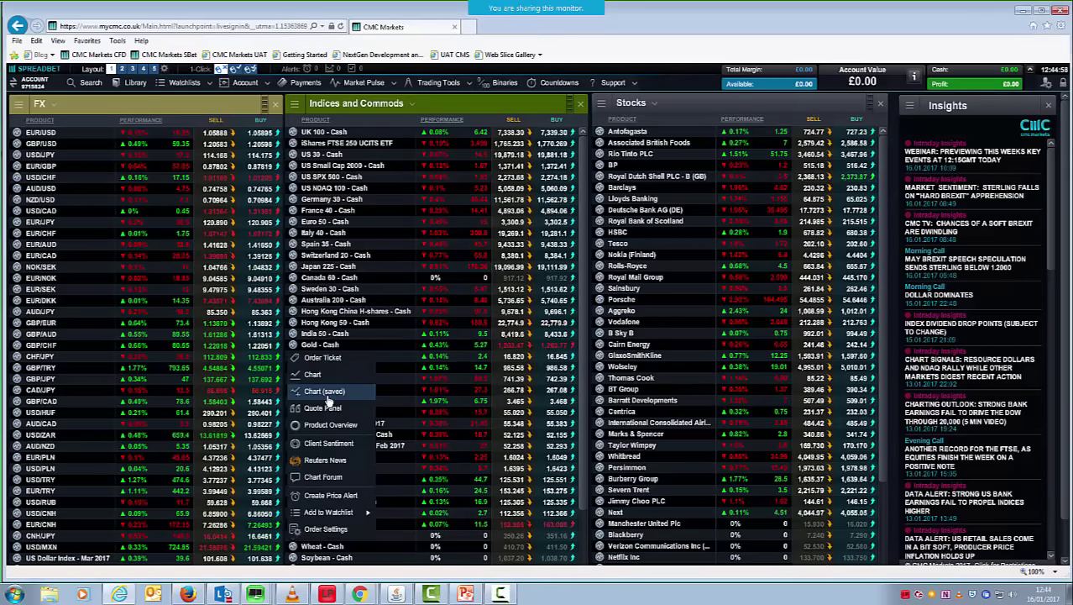
click(329, 403)
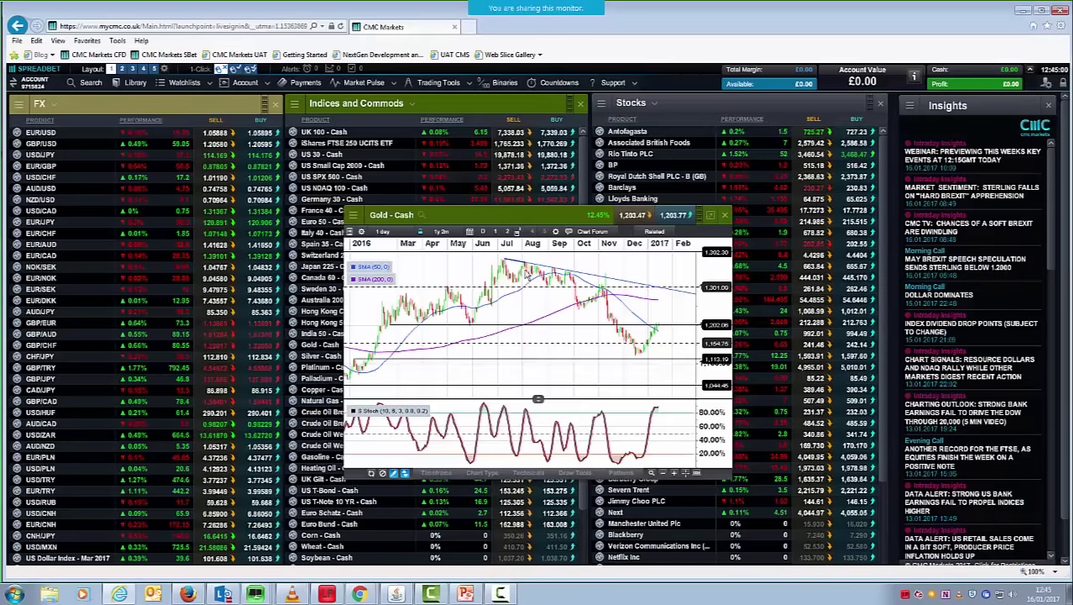
drag(521, 216, 321, 149)
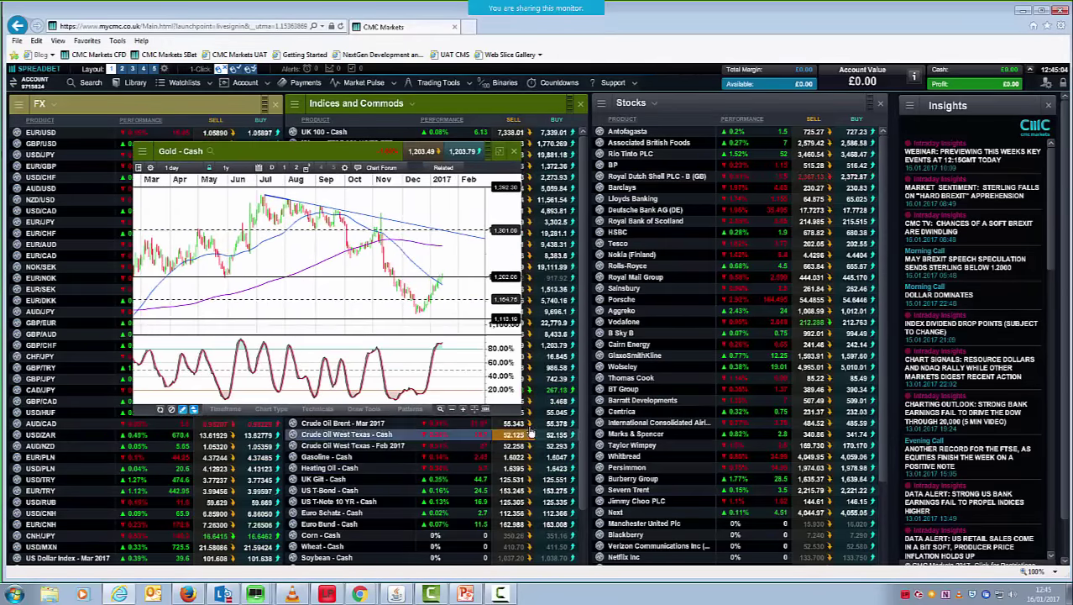
drag(524, 414, 922, 470)
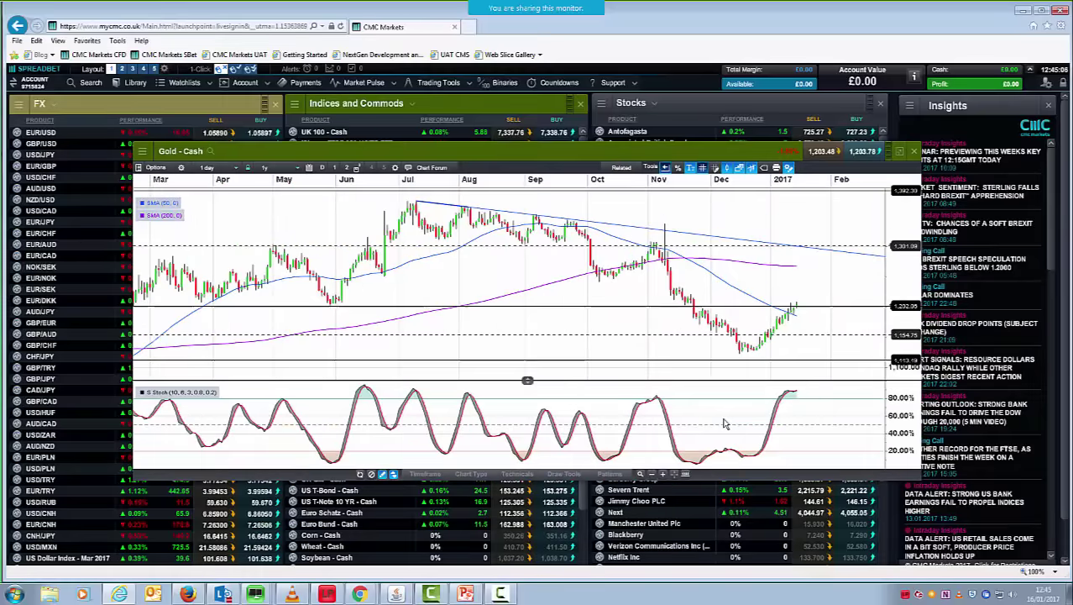
scroll(725, 424, up, 1)
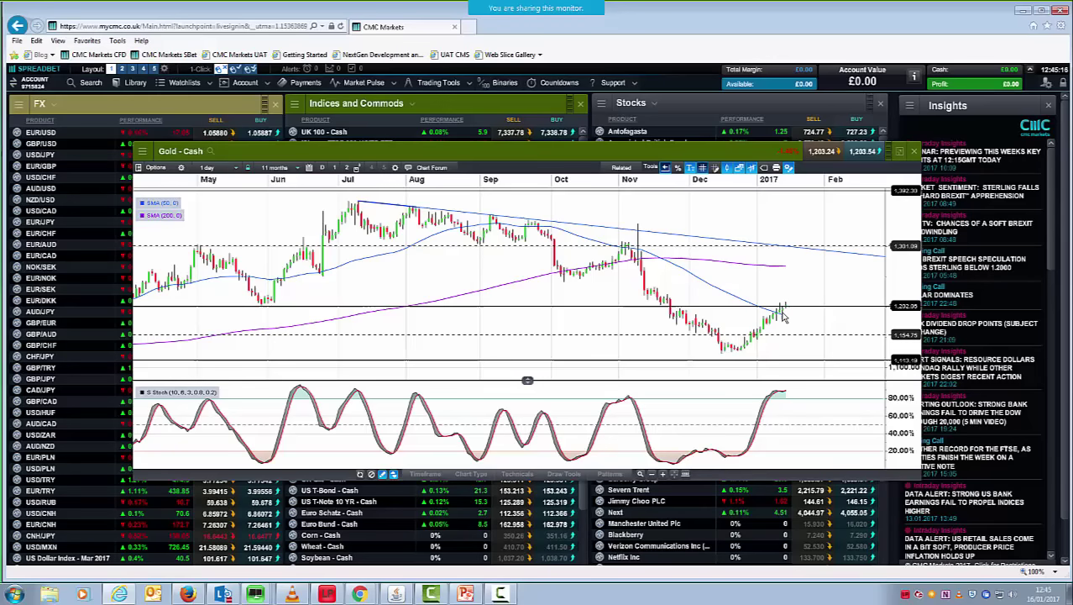
scroll(799, 310, down, 1)
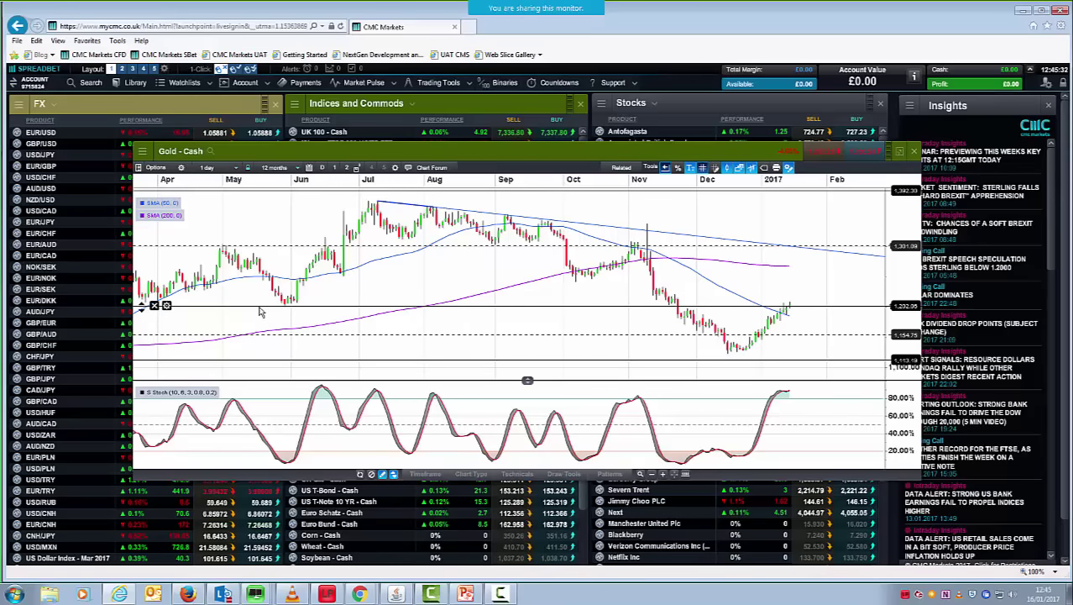
scroll(267, 310, down, 1)
scroll(167, 304, down, 2)
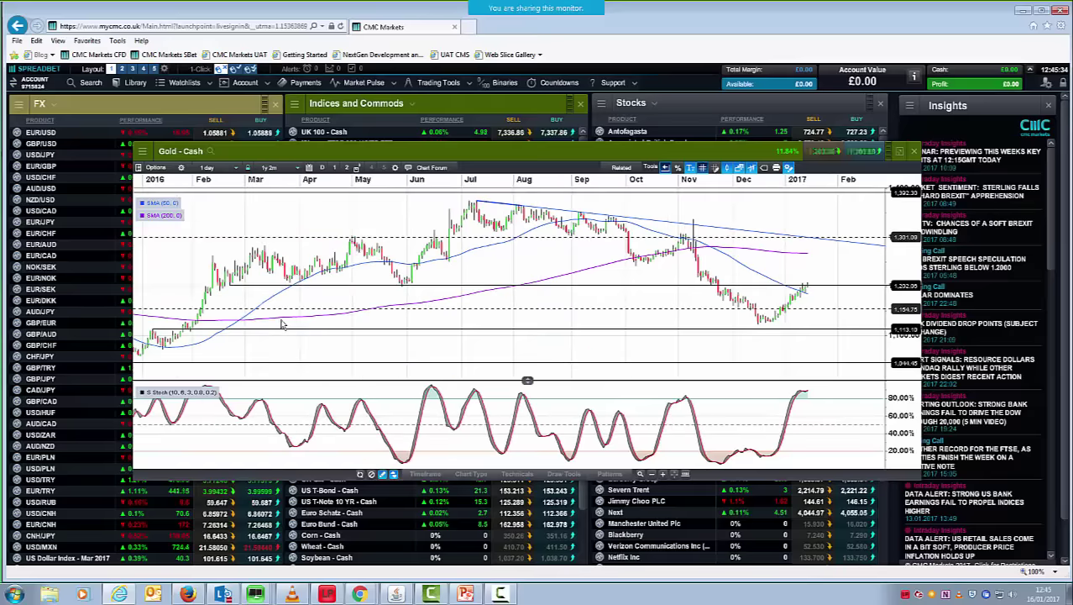
scroll(382, 301, up, 2)
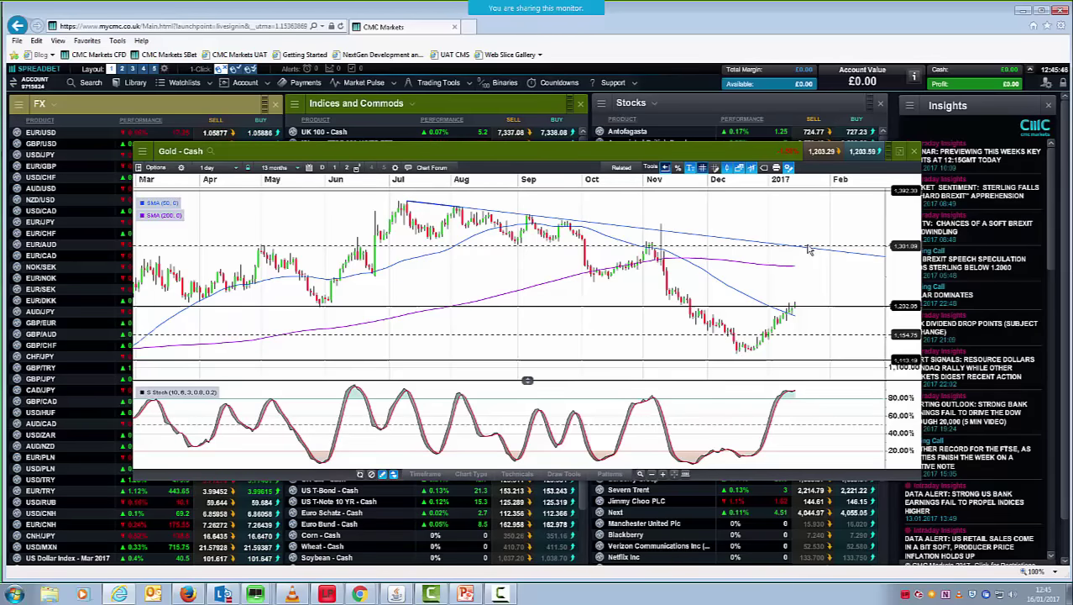
- Replace the Gold chart with a Crude Oil Brent - Cash chart, enlarged and moved left
click(913, 151)
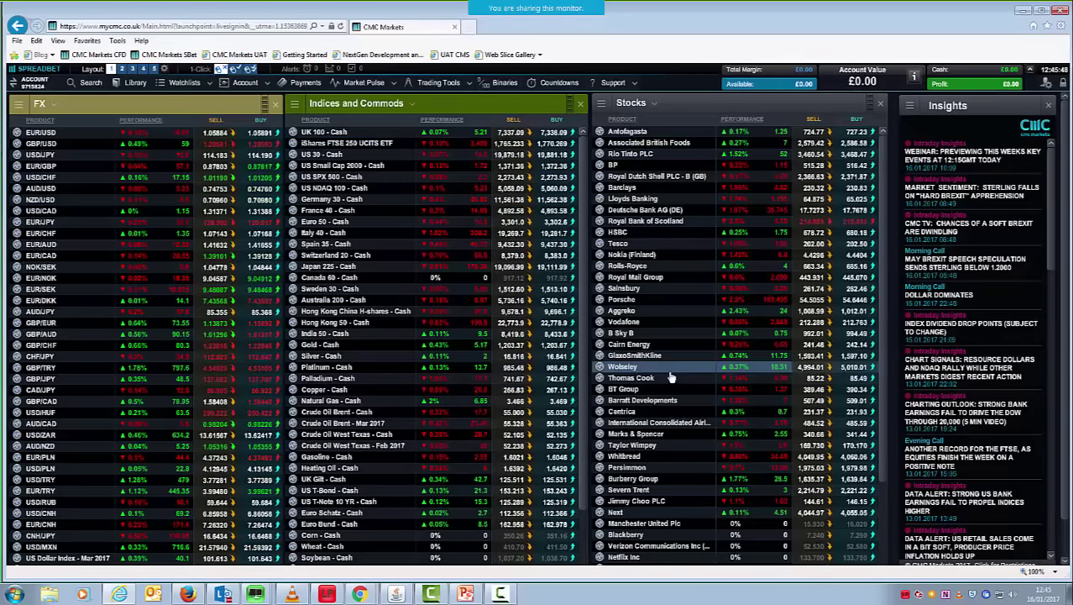
right_click(291, 413)
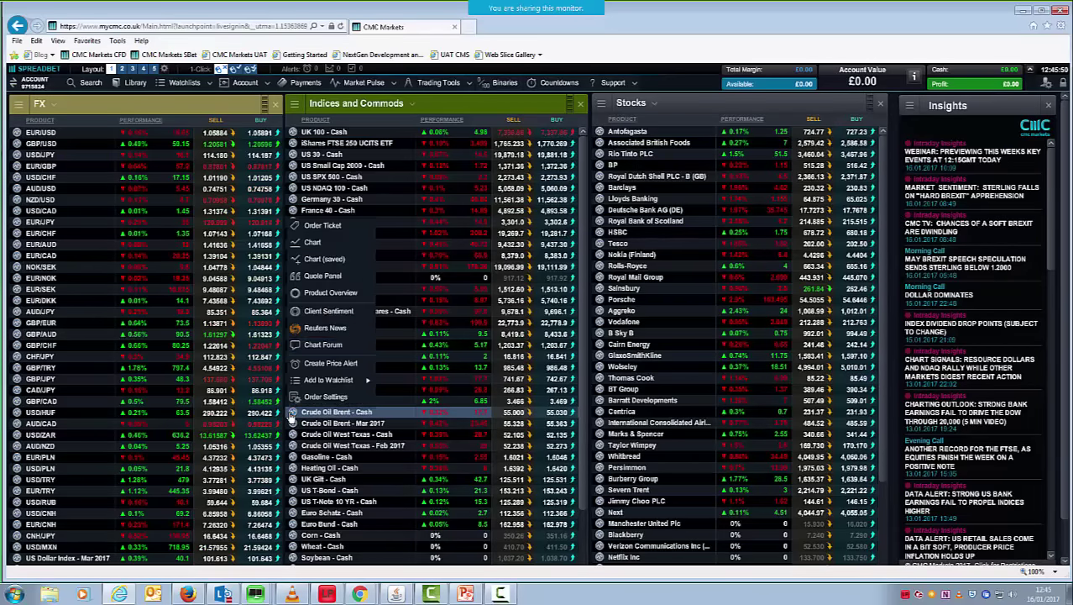
click(325, 259)
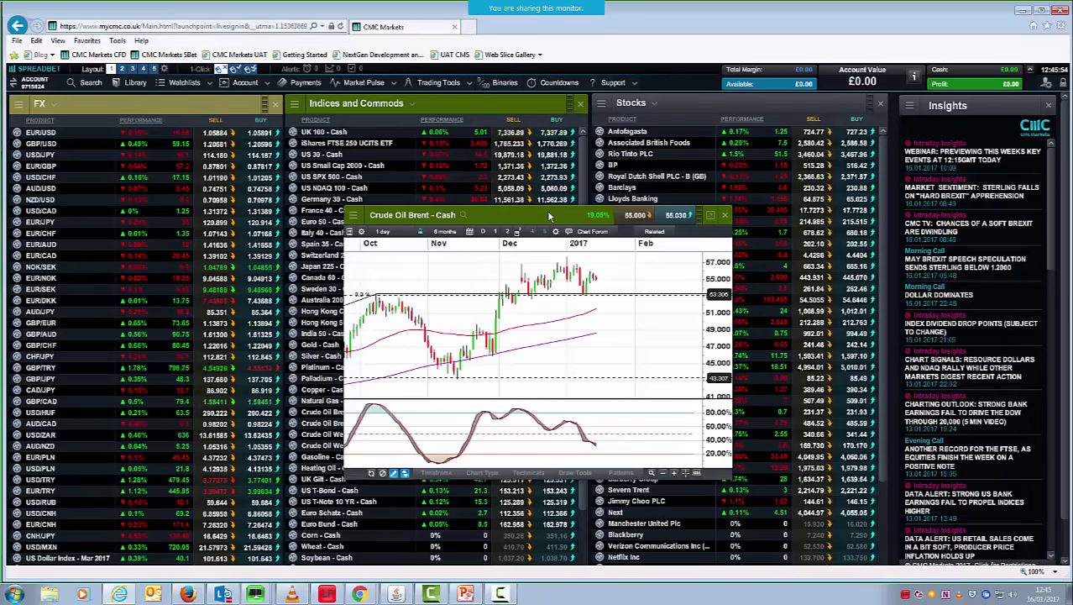
drag(550, 217, 416, 191)
drag(593, 451, 833, 514)
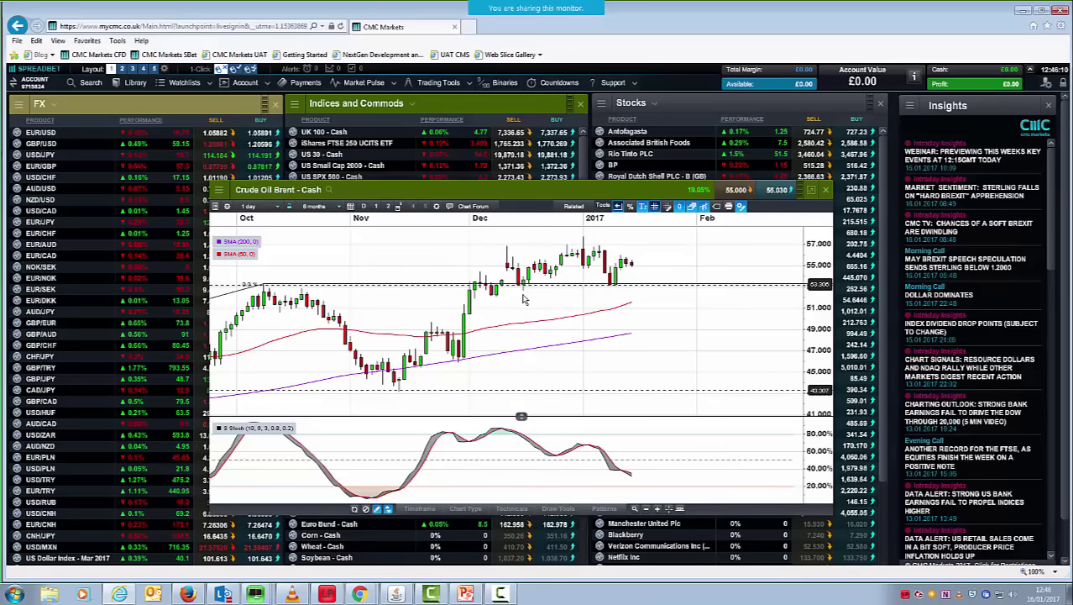
scroll(525, 309, up, 1)
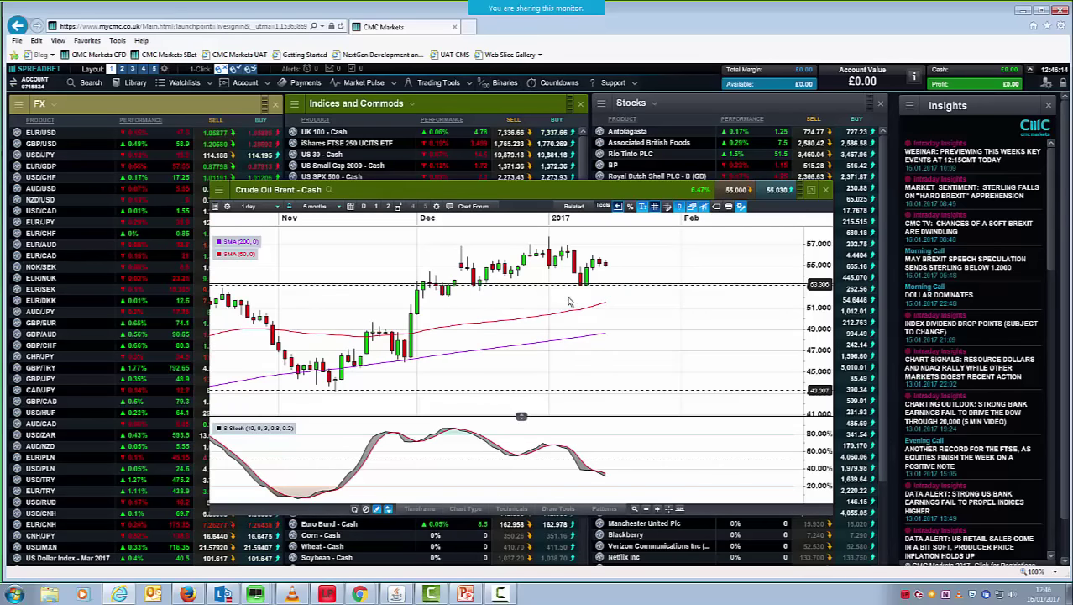
drag(535, 190, 483, 188)
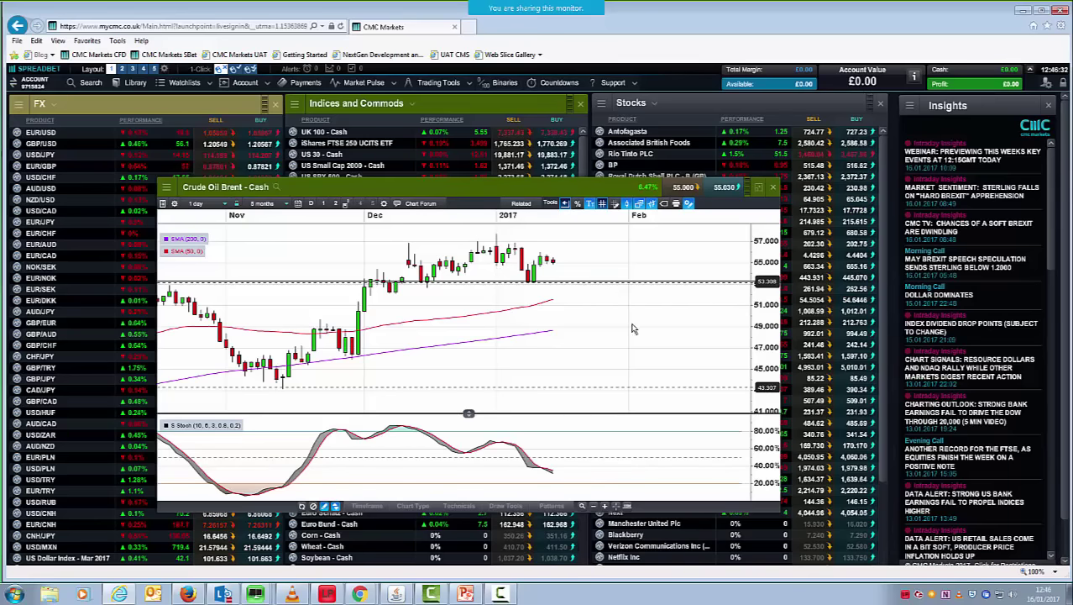
- Close the Crude Oil chart and open an enlarged US SPX 500 chart, placed lower right
click(773, 190)
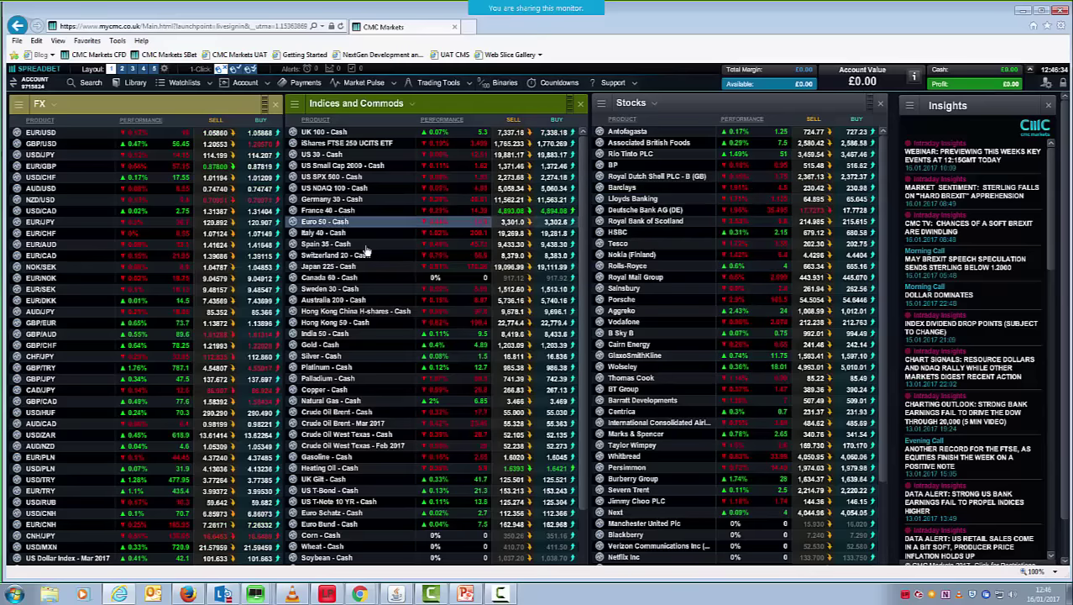
click(293, 179)
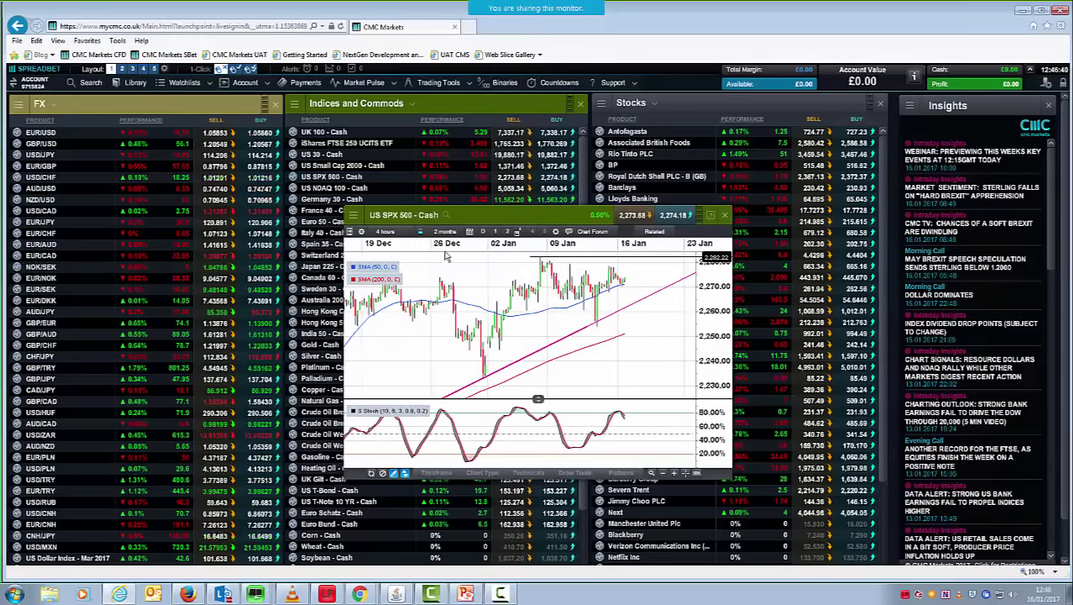
drag(503, 220, 327, 216)
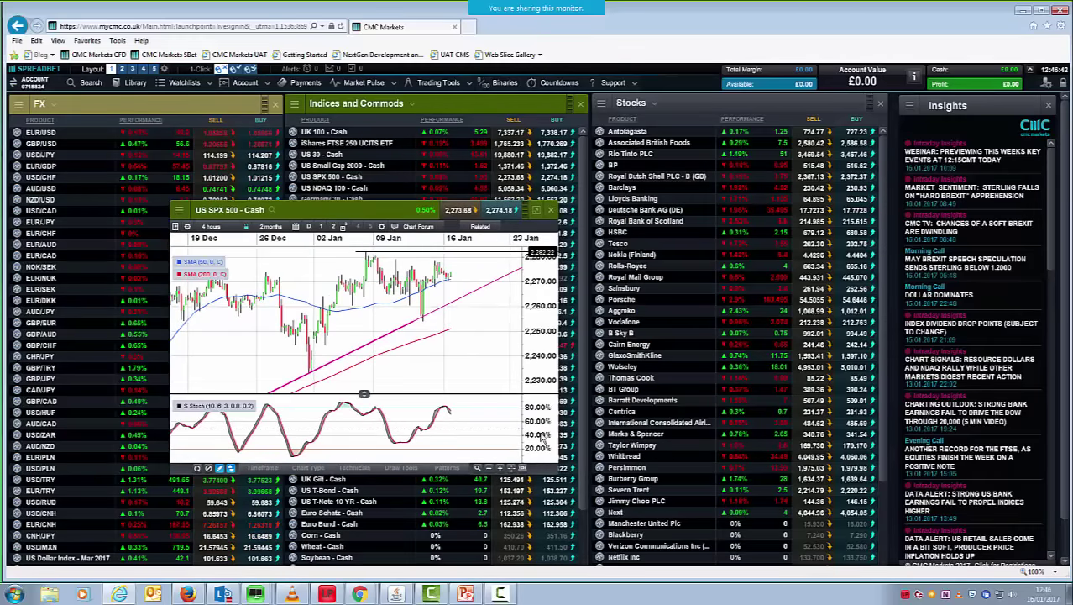
drag(553, 478, 683, 496)
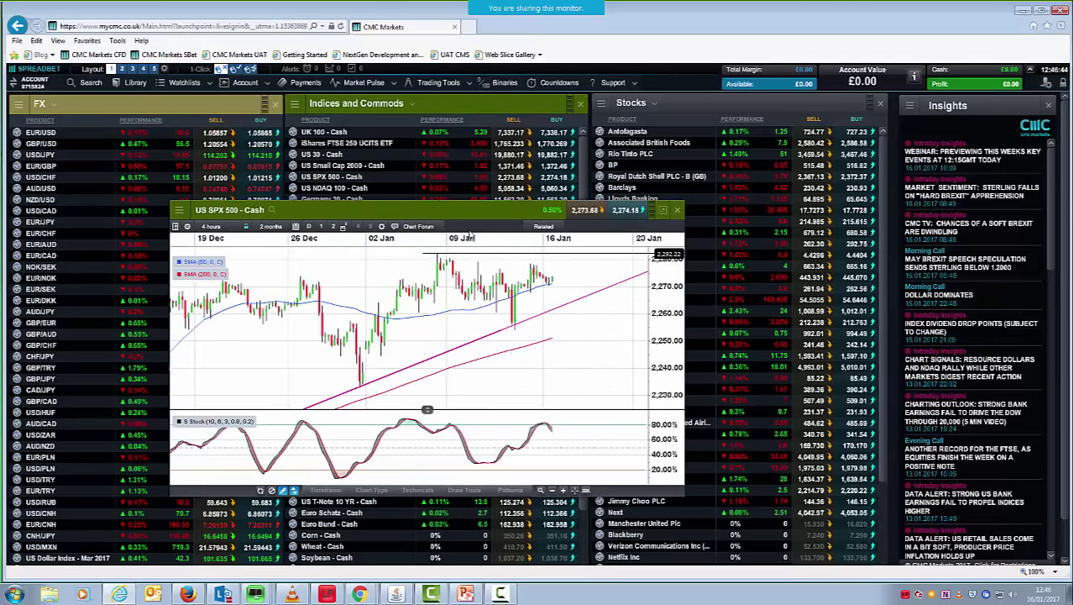
drag(458, 217, 682, 277)
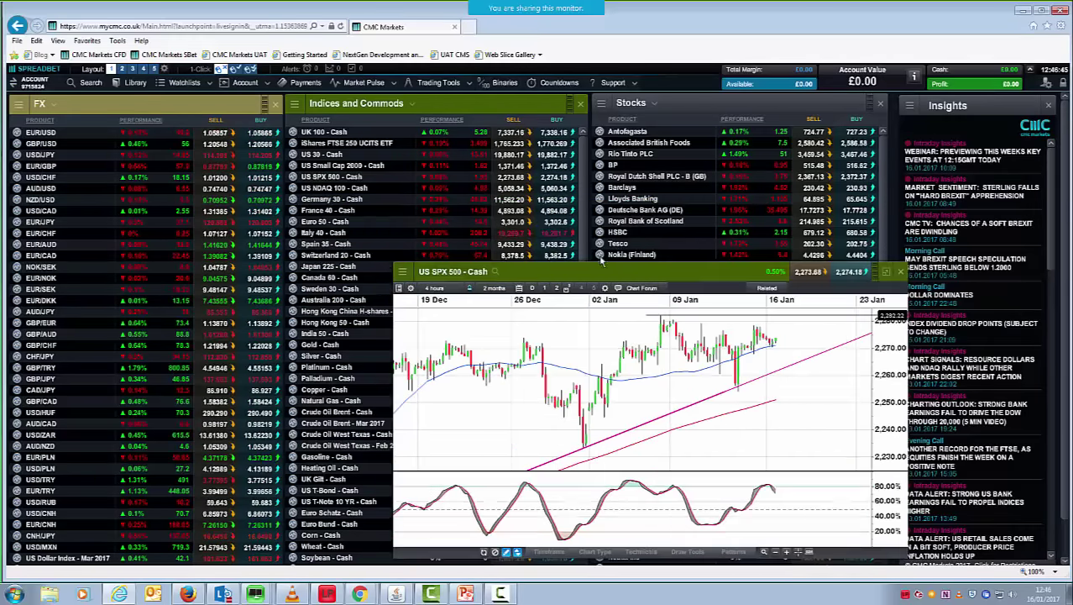
- Open a US 30 chart and switch it to 4-hour candles
right_click(292, 160)
click(320, 205)
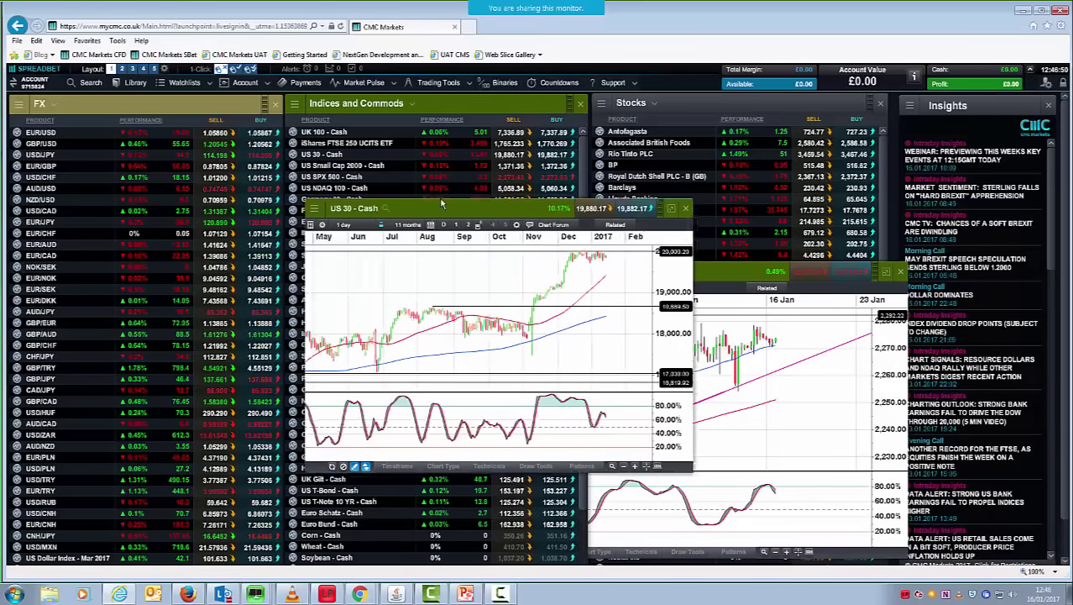
scroll(408, 272, up, 5)
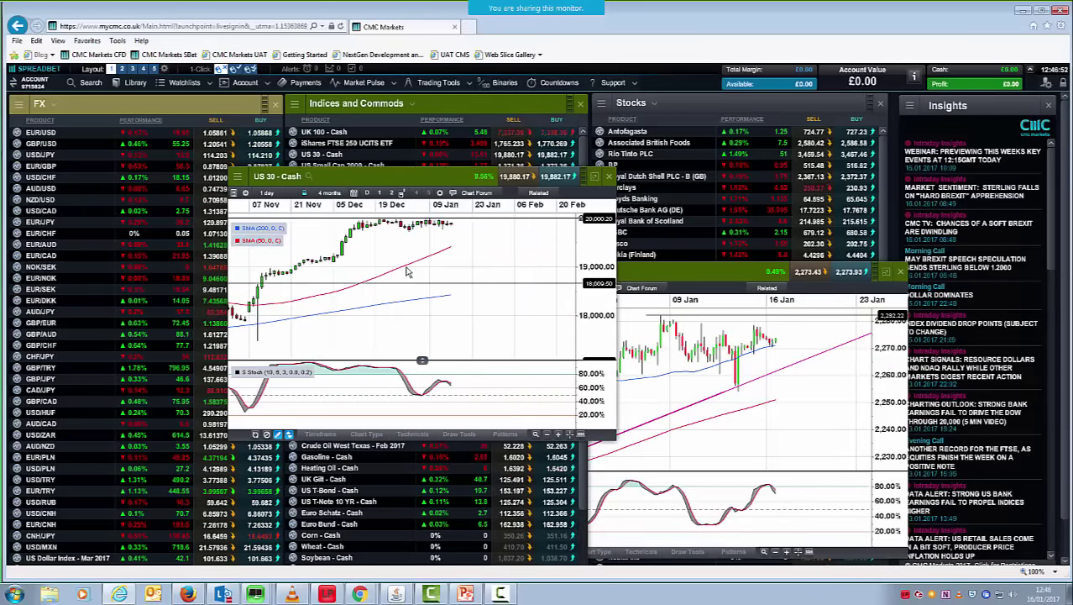
scroll(403, 262, up, 2)
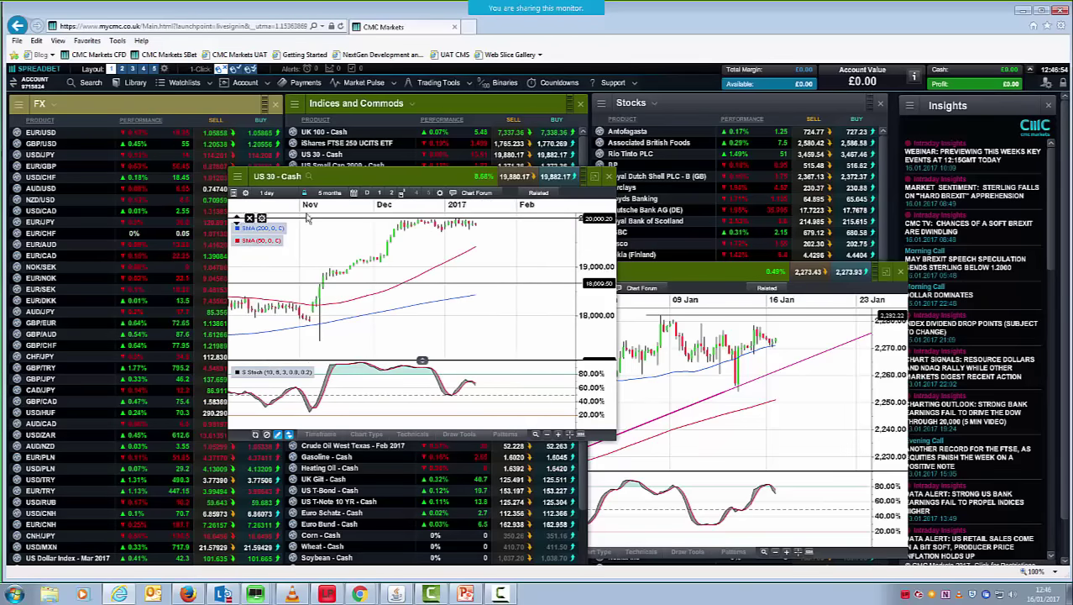
click(278, 194)
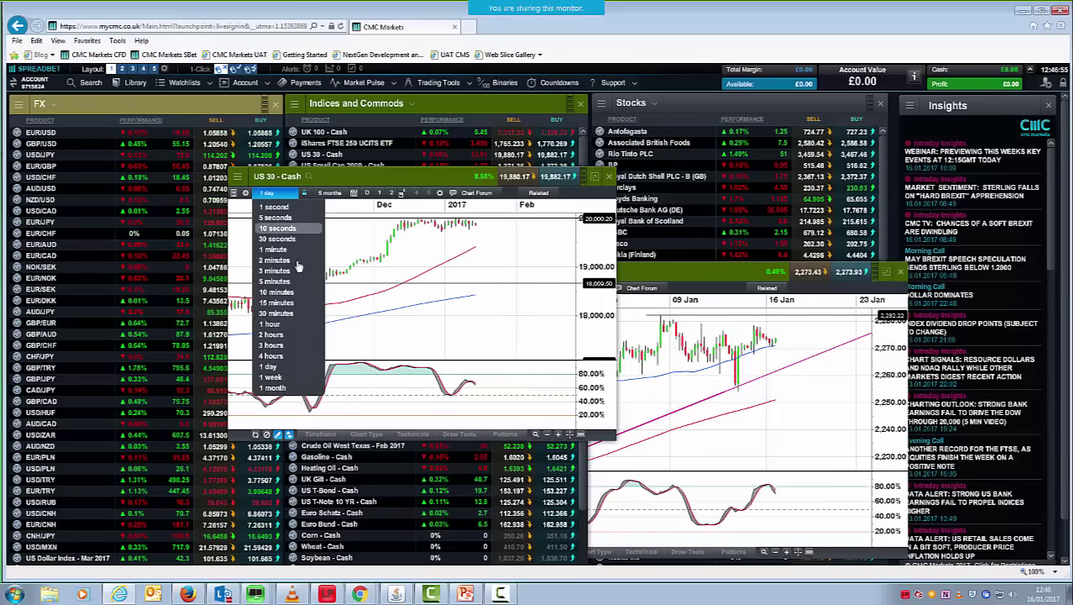
click(291, 356)
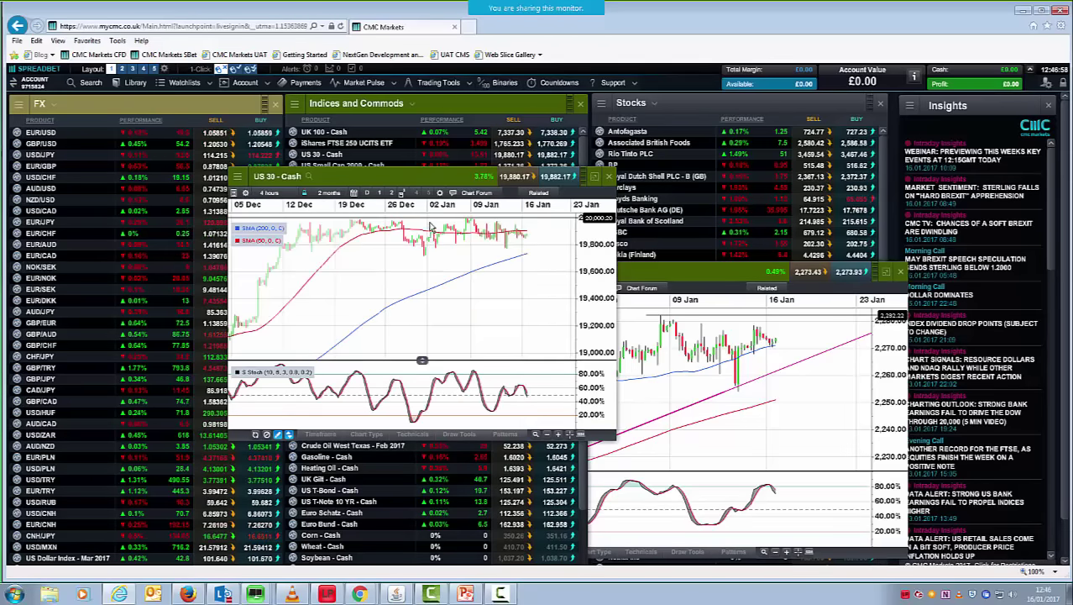
scroll(431, 227, down, 1)
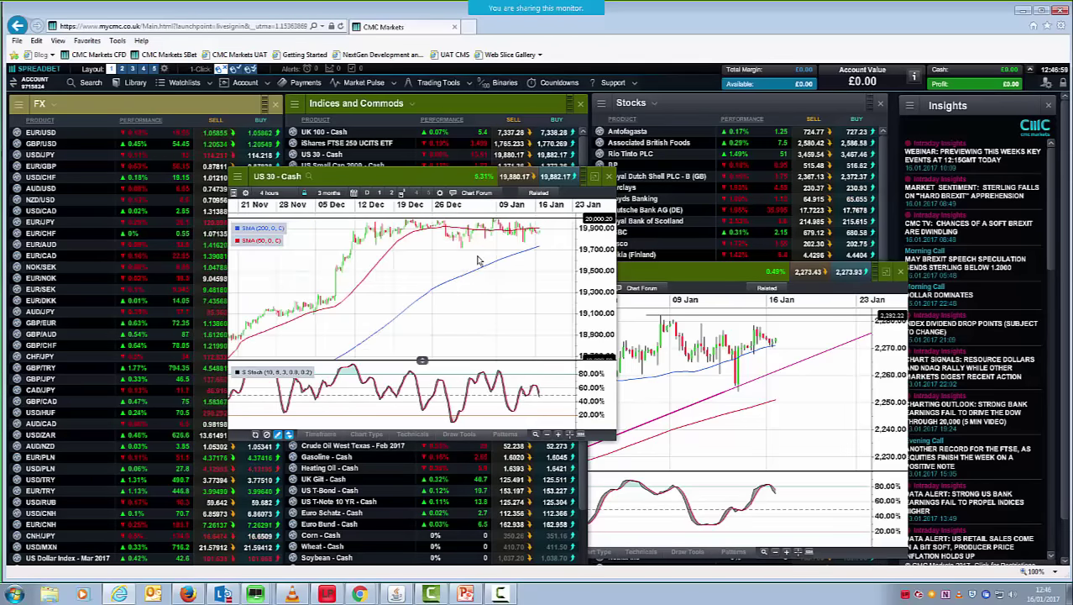
- Draw a horizontal support line near 19,717.53 on the US 30 chart
click(456, 437)
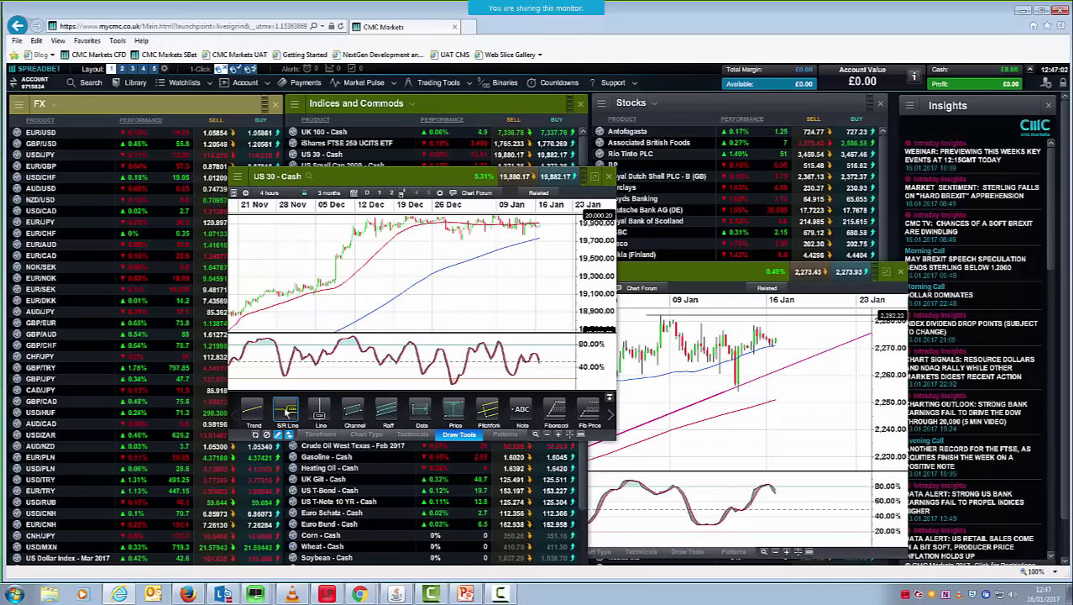
click(461, 243)
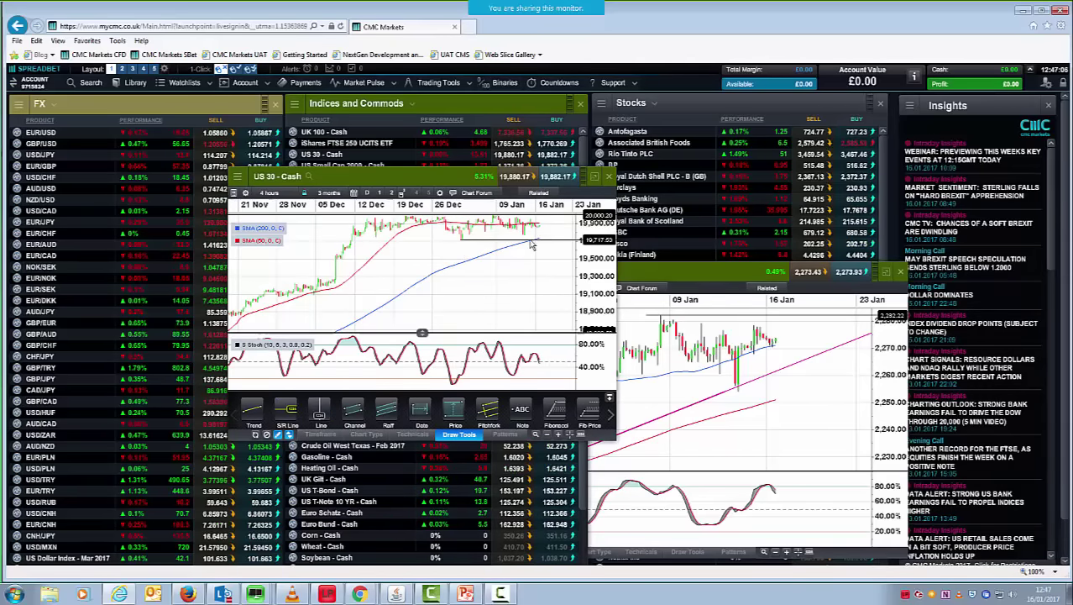
click(609, 398)
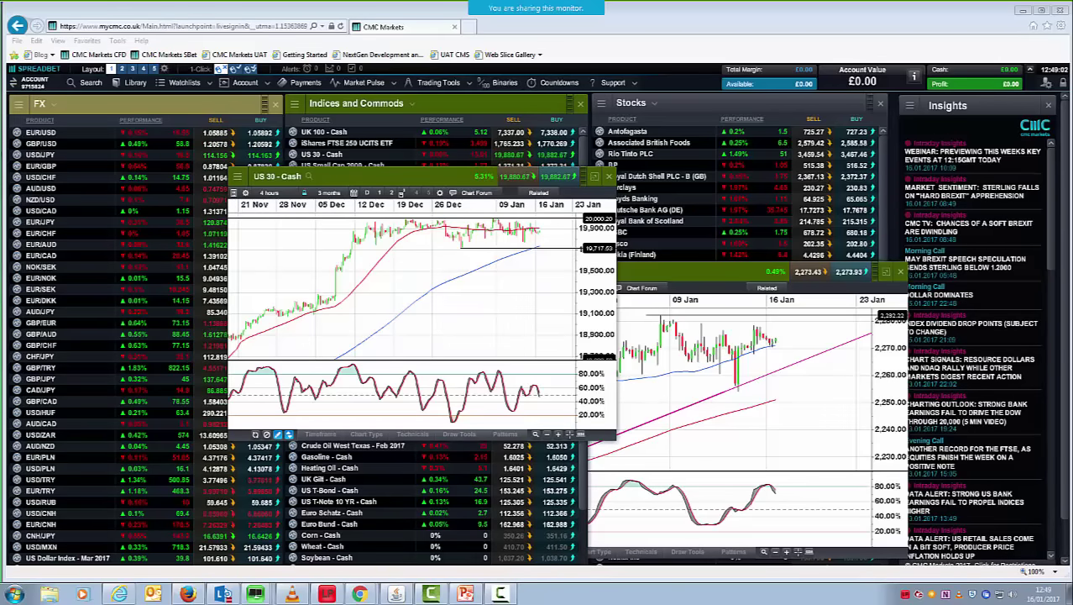
- Close both the US SPX 500 chart and the US 30 chart
click(901, 272)
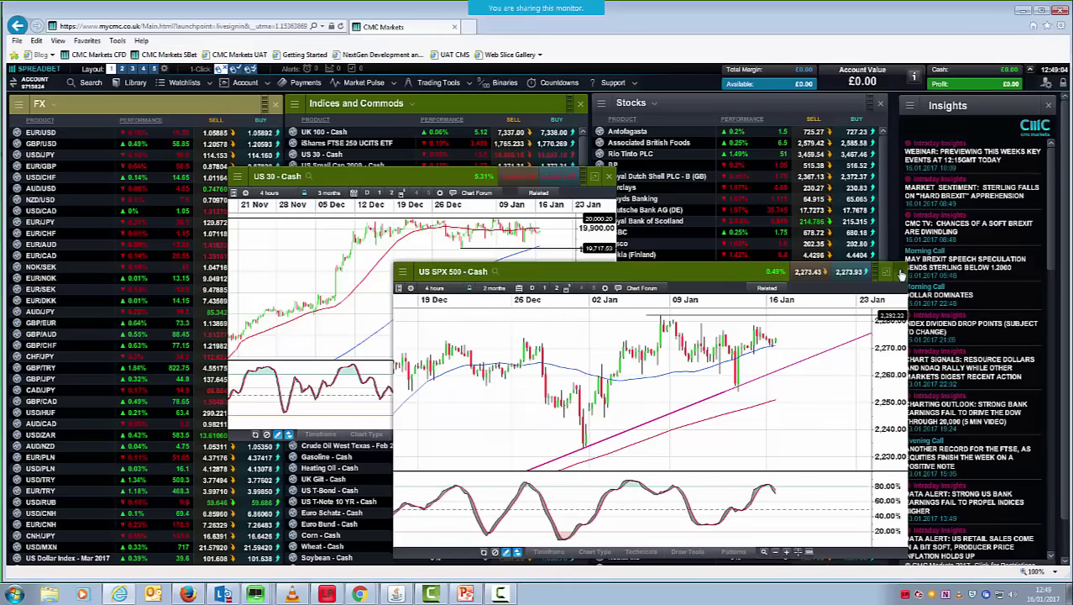
click(900, 271)
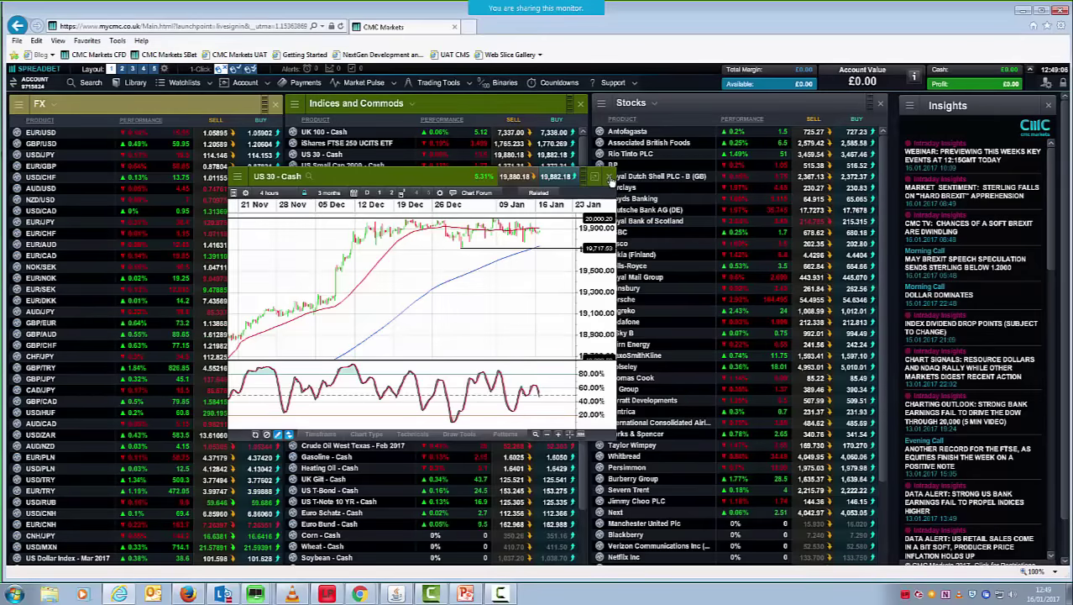
click(612, 178)
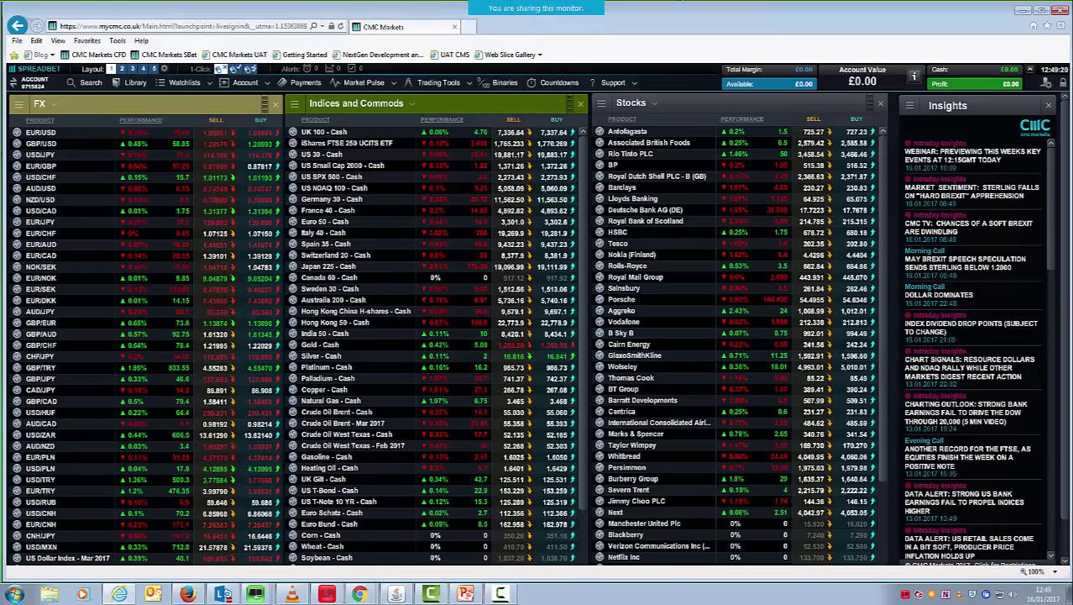
mouse_move(583, 4)
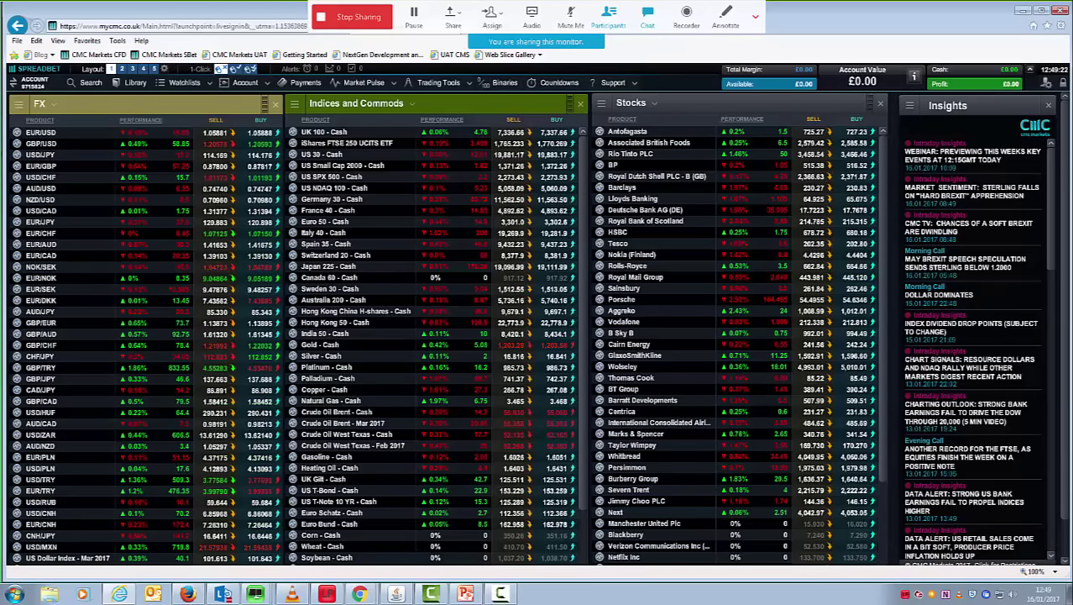